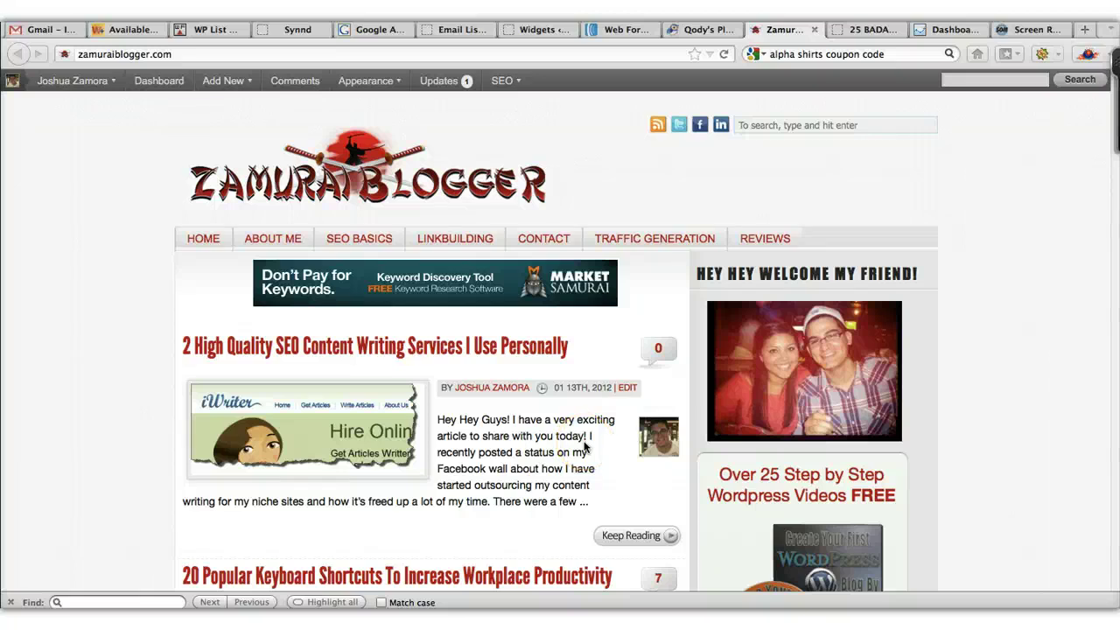
Step: Look over the ZamuraiBlogger home page, the WP List Optinator sales page and the blog's sidebar opt-in form
scroll(586, 447, "down", 5)
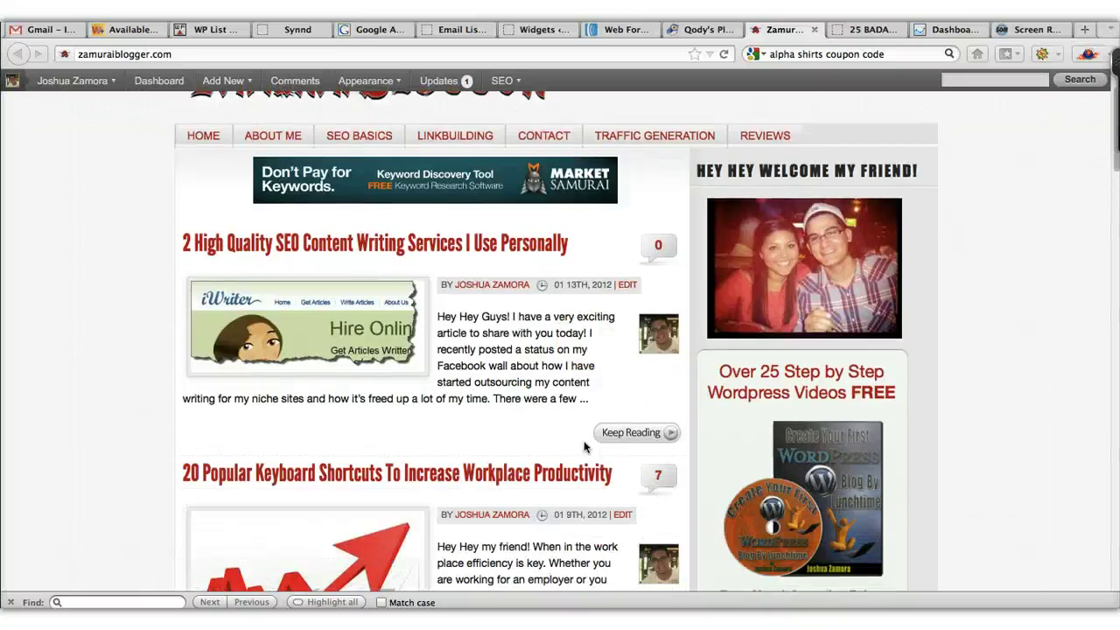
scroll(586, 447, "up", 5)
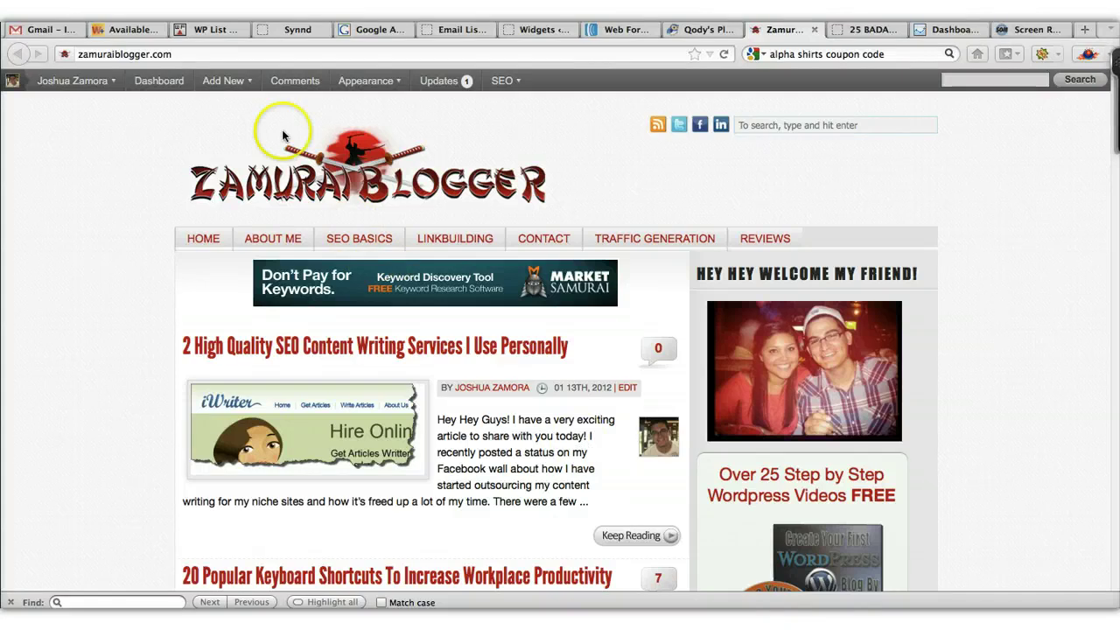
left_click(218, 30)
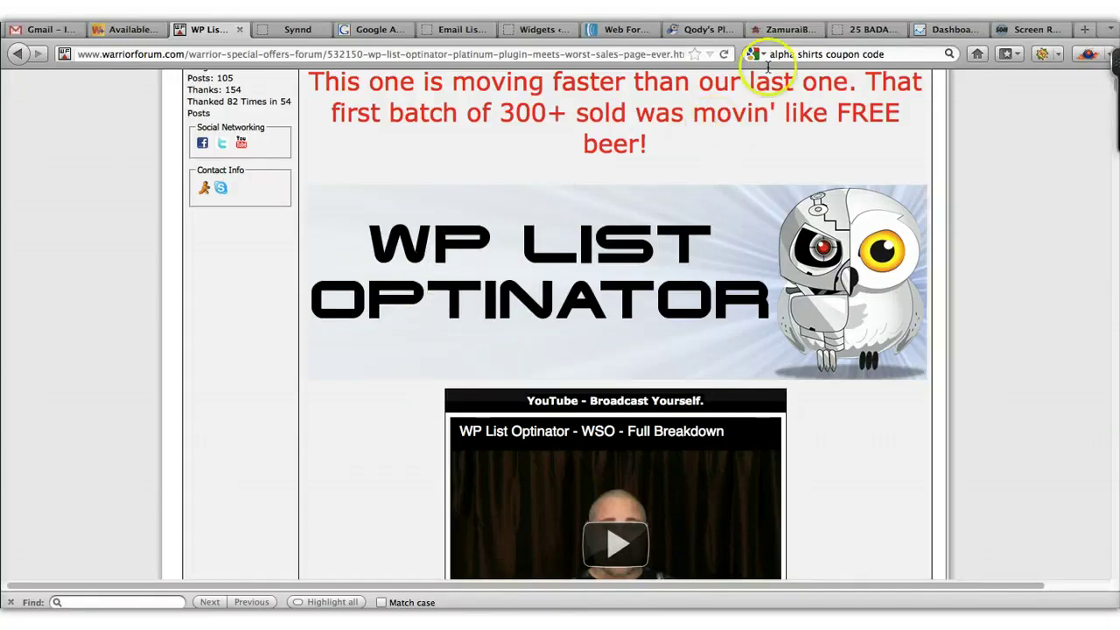
left_click(772, 28)
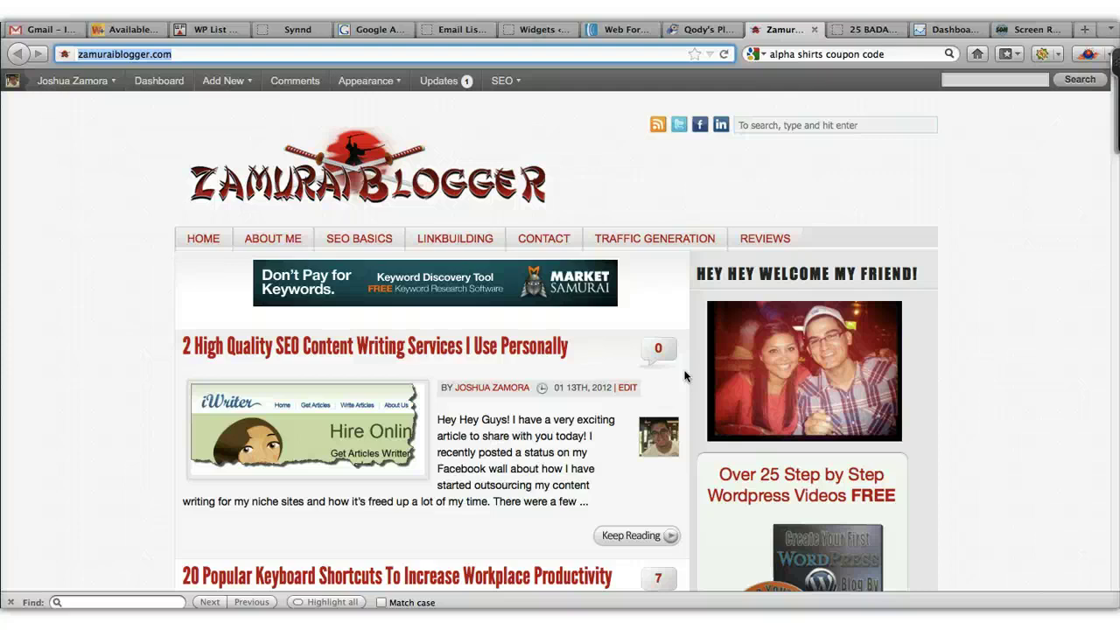
scroll(686, 376, "down", 8)
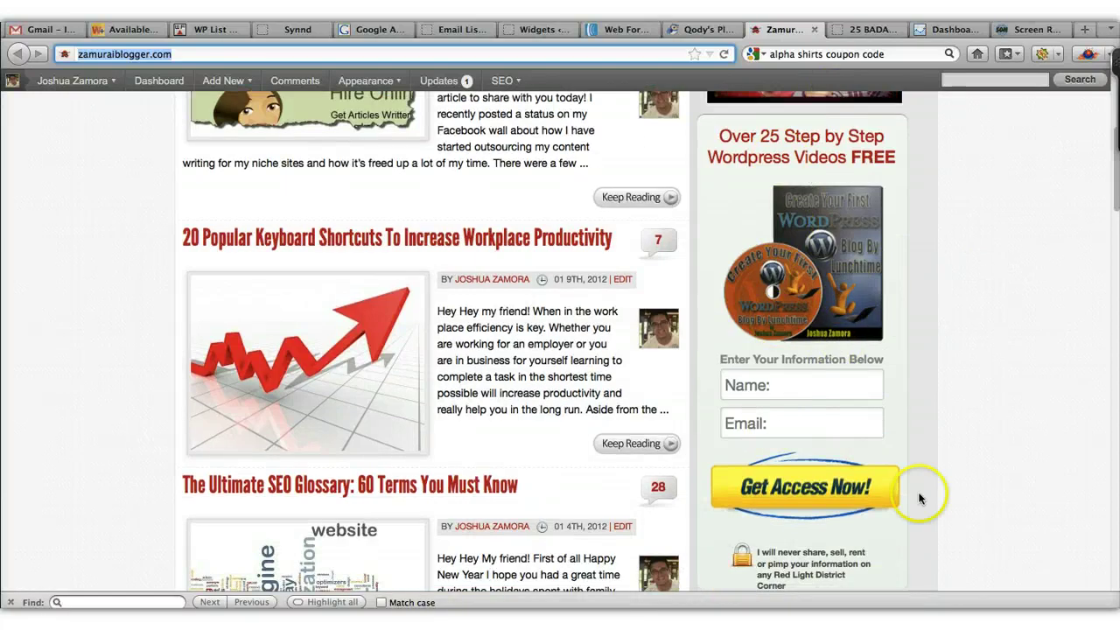
scroll(958, 443, "down", 1)
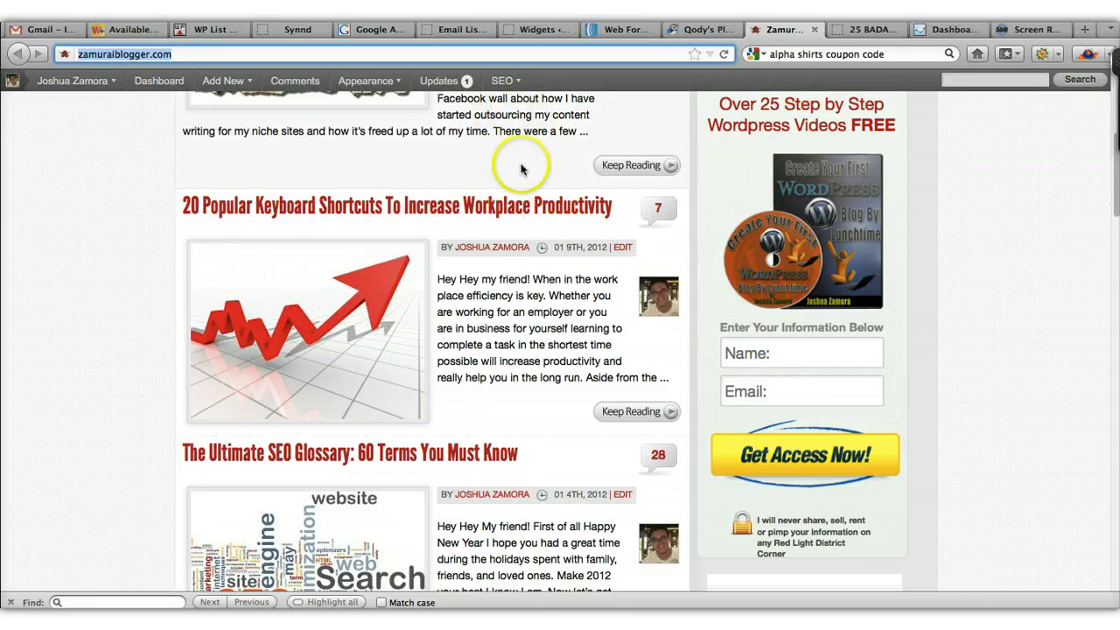
Step: Check the WordPress Email Lists page, then examine the Odin Optiner plugin entry on Qody's My Owls page
left_click(466, 32)
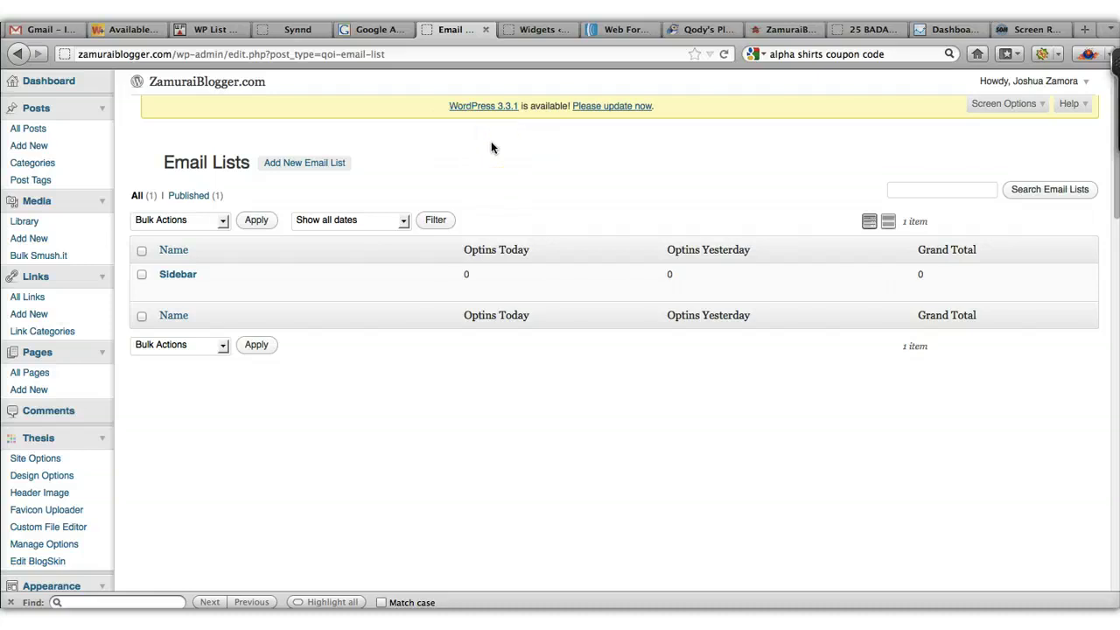
left_click(705, 31)
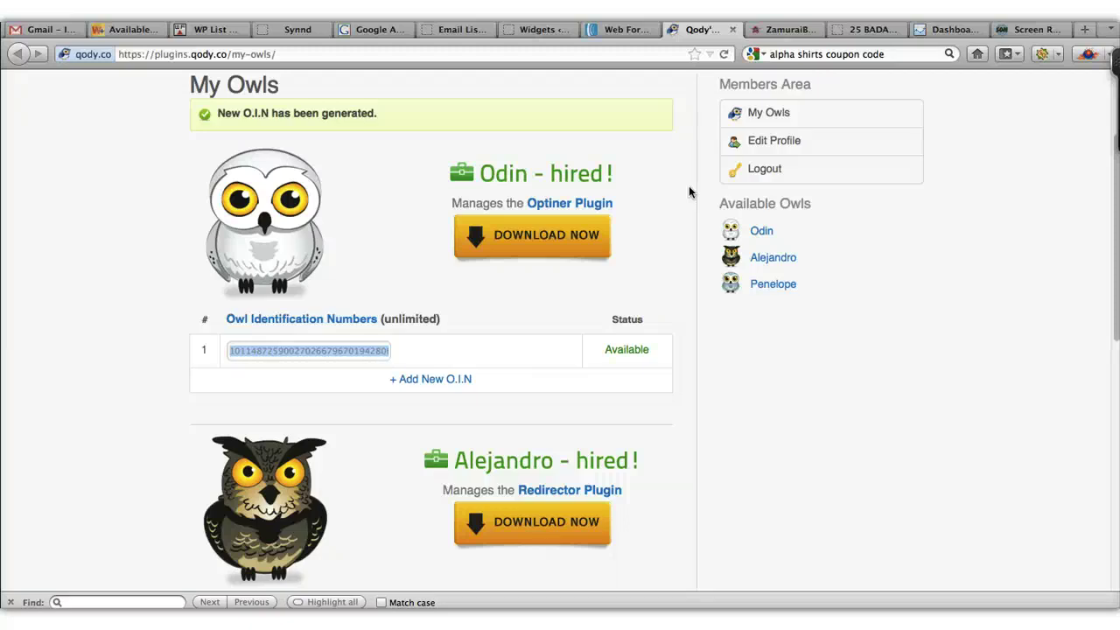
scroll(689, 188, "up", 4)
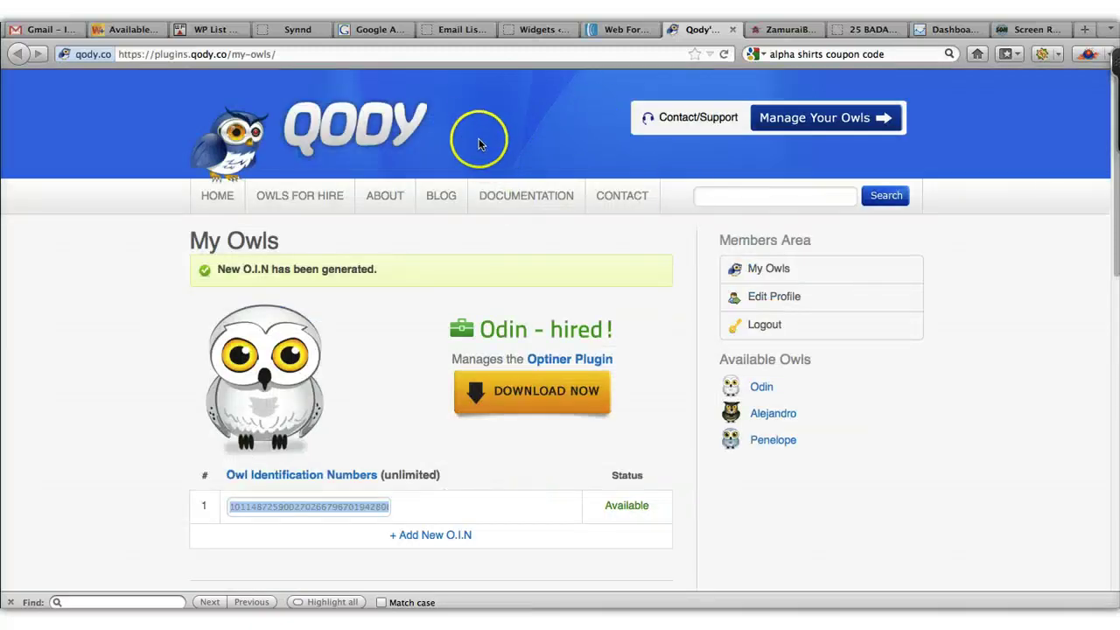
scroll(680, 368, "down", 2)
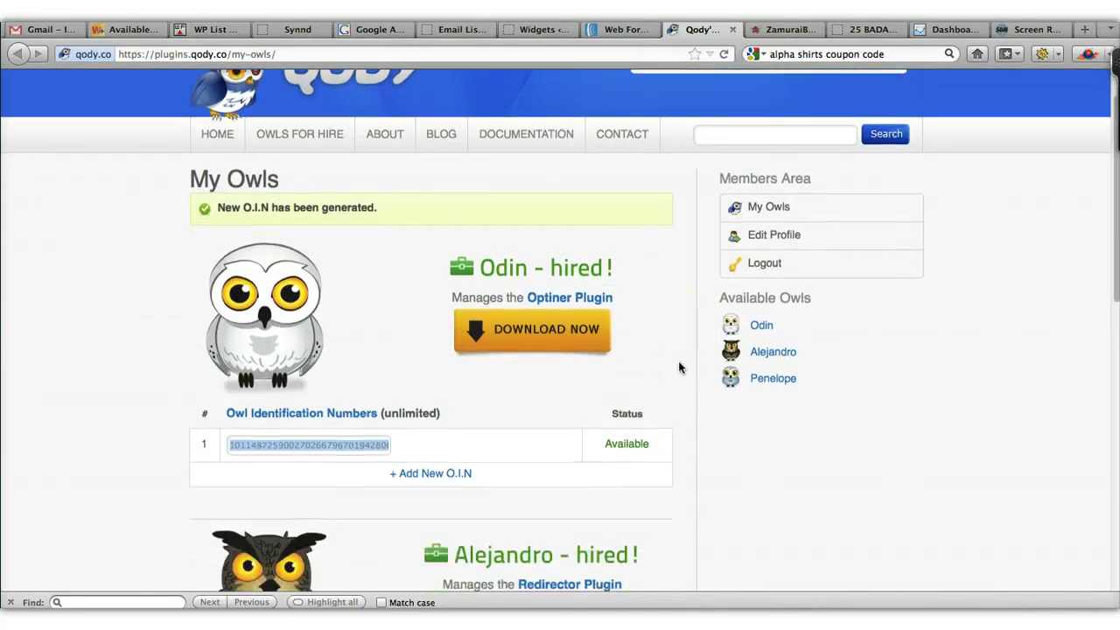
scroll(680, 367, "up", 2)
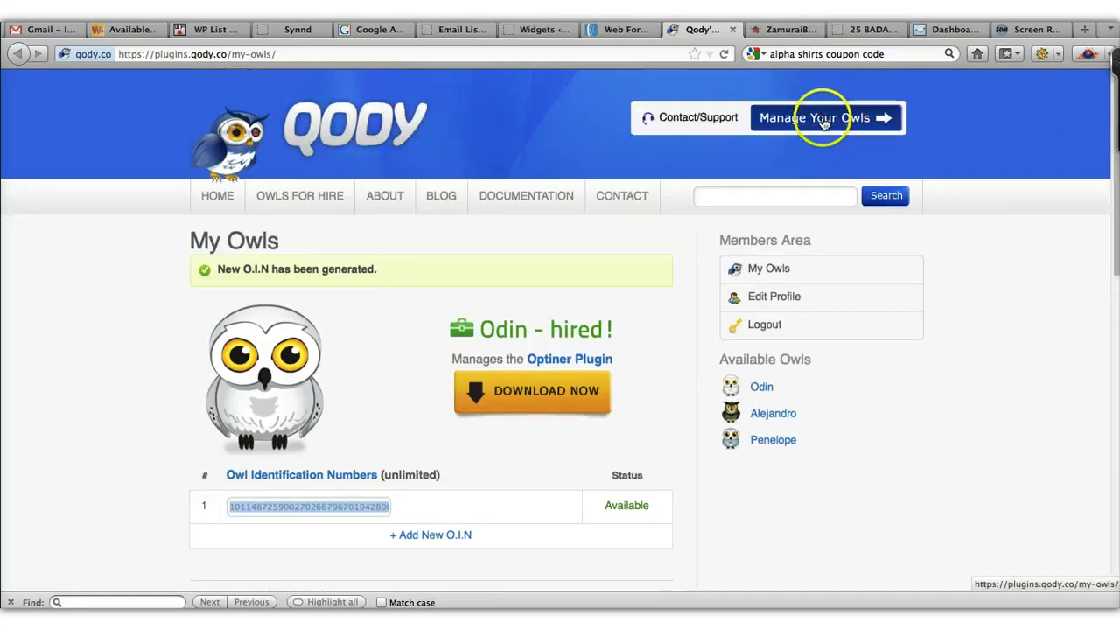
scroll(695, 393, "down", 4)
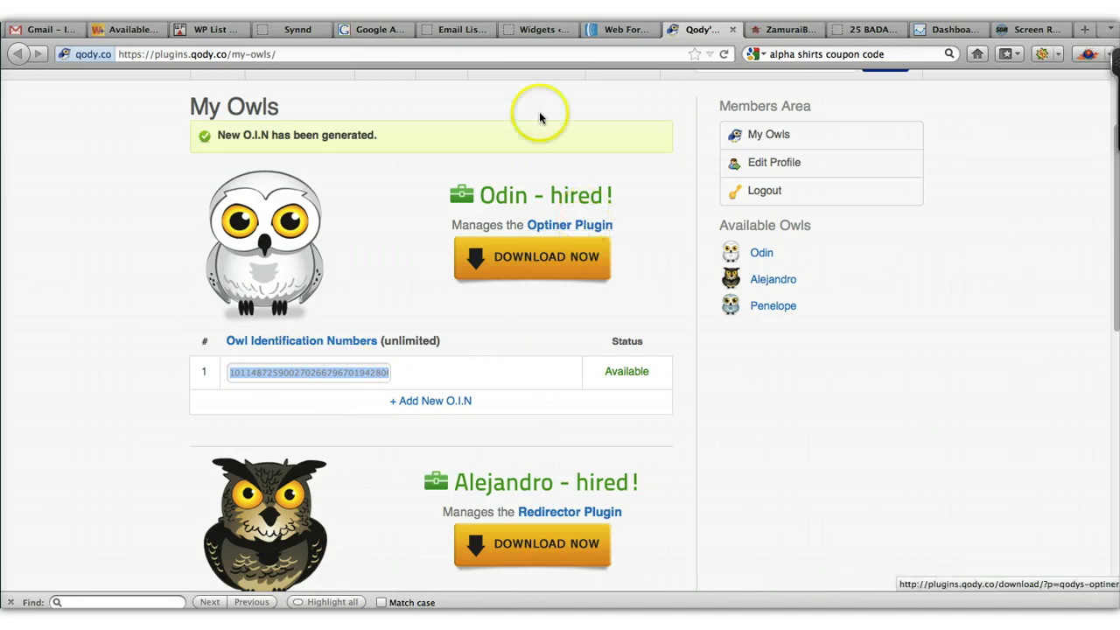
Step: Open the Optiner plugin's overview page in the ZamuraiBlogger WordPress admin and examine its campaign and optin statistics
left_click(462, 29)
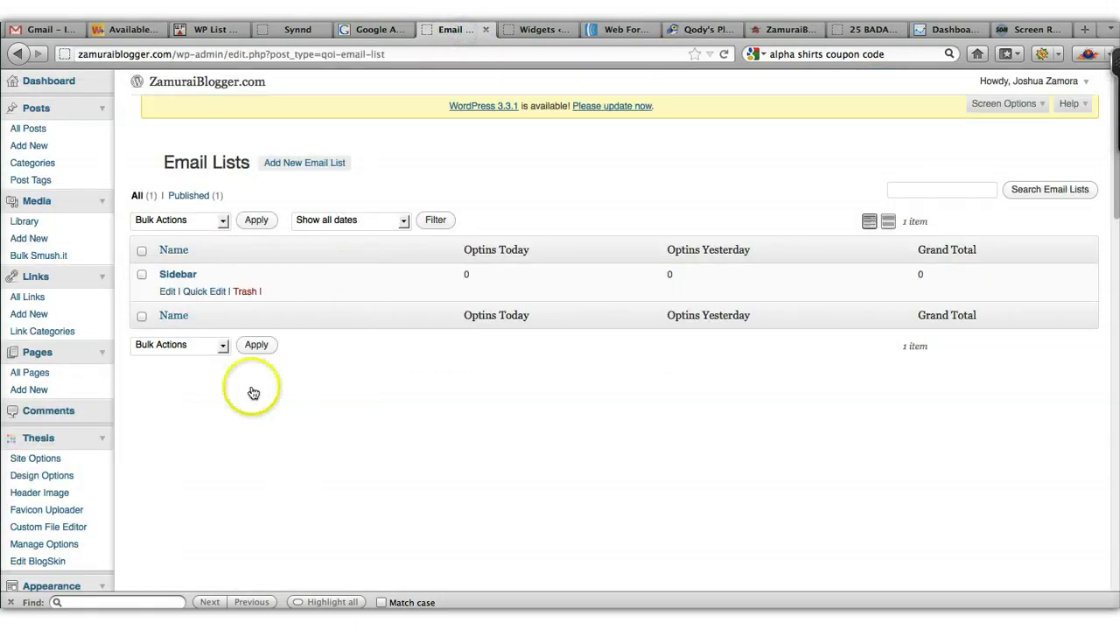
scroll(233, 433, "down", 5)
scroll(205, 443, "up", 4)
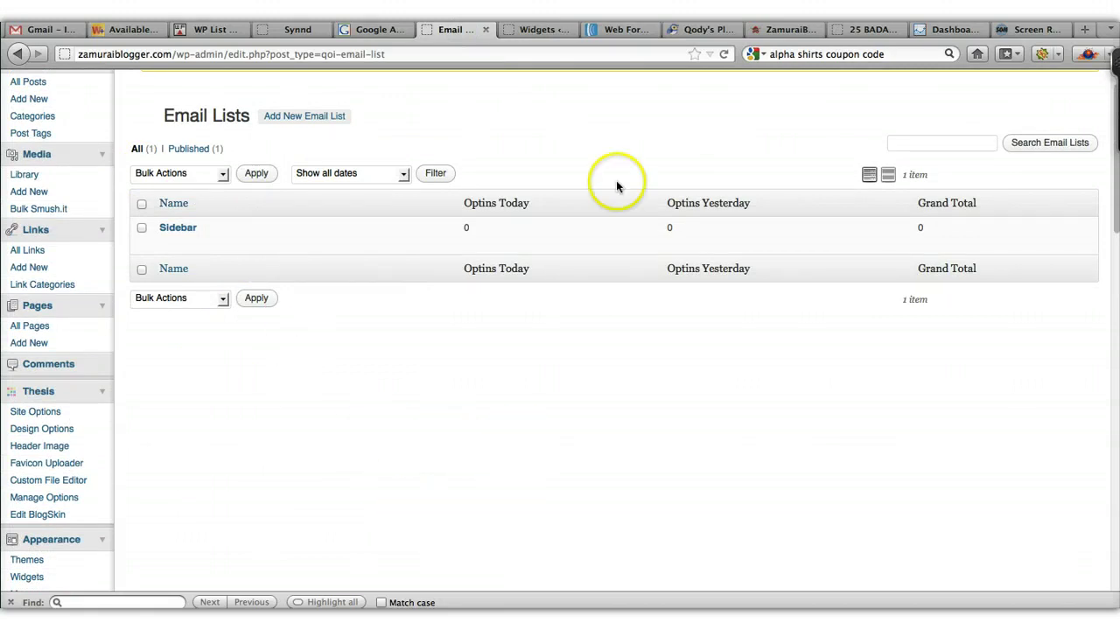
left_click(701, 29)
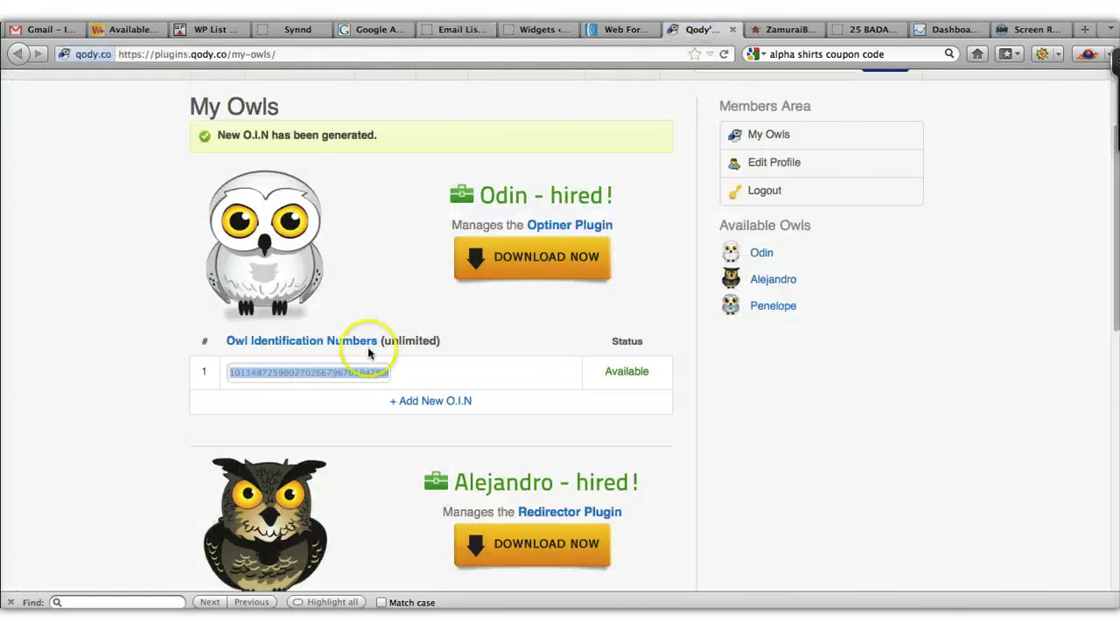
left_click(449, 29)
scroll(301, 418, "up", 1)
scroll(300, 418, "down", 5)
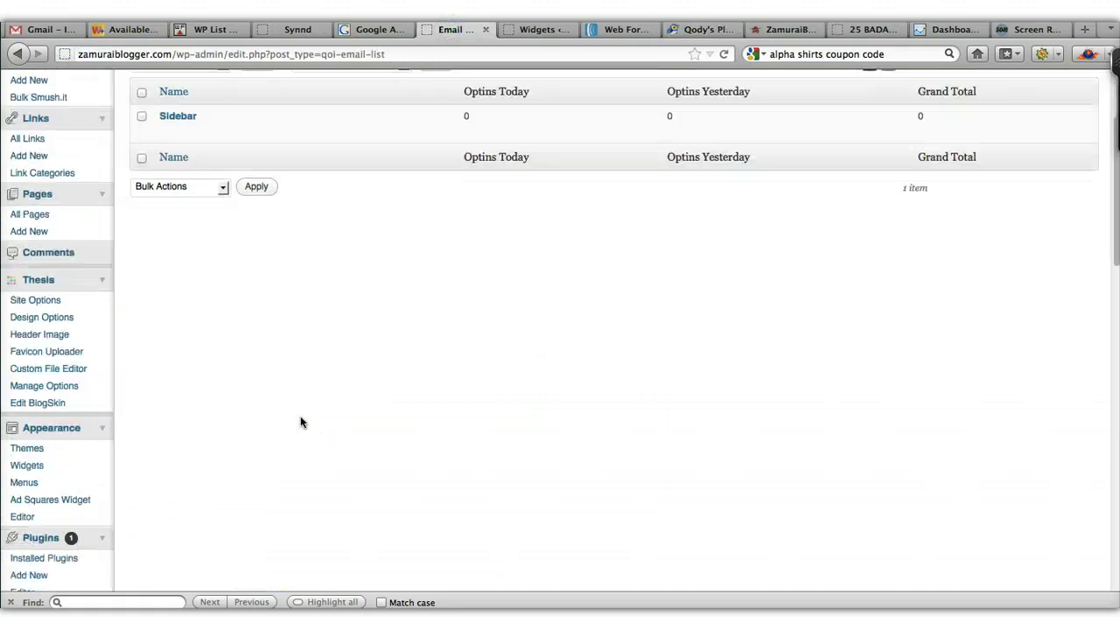
scroll(300, 423, "down", 10)
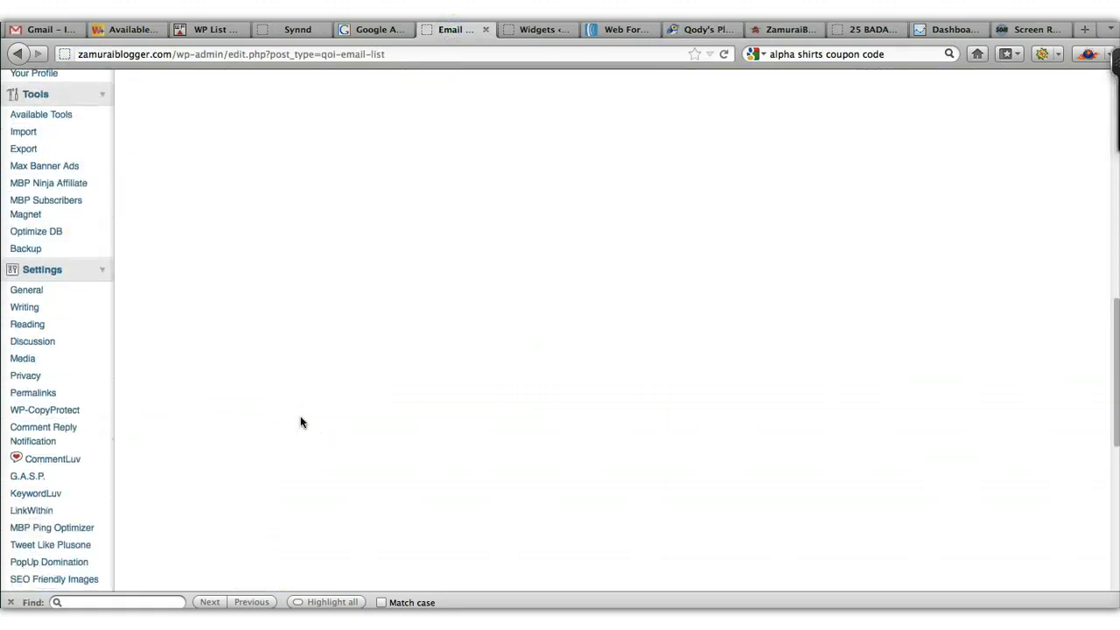
scroll(300, 423, "down", 1)
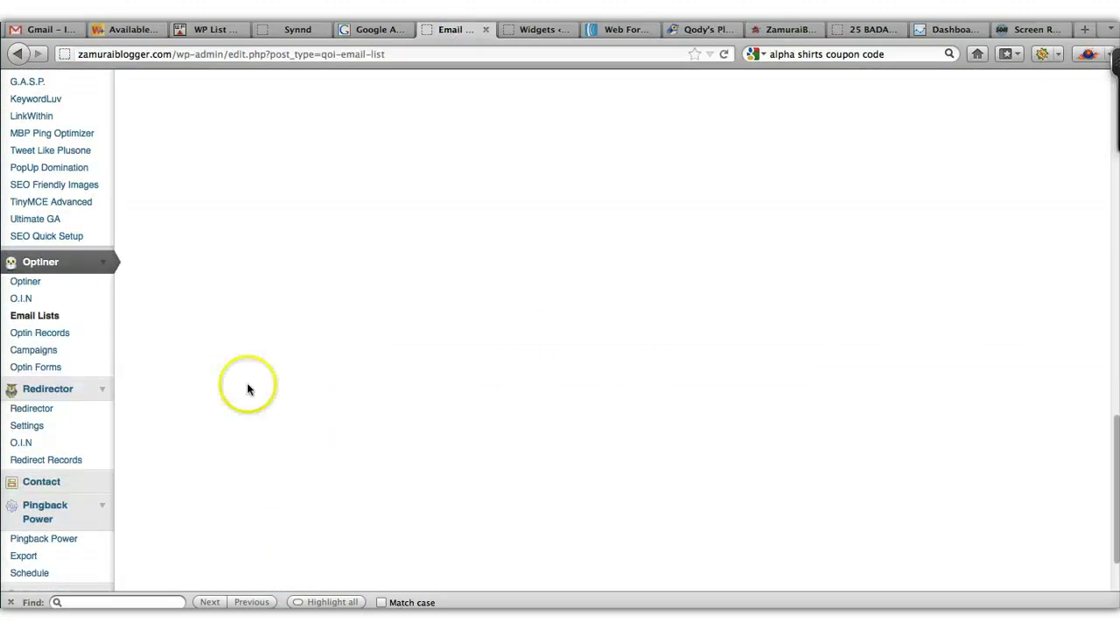
left_click(45, 259)
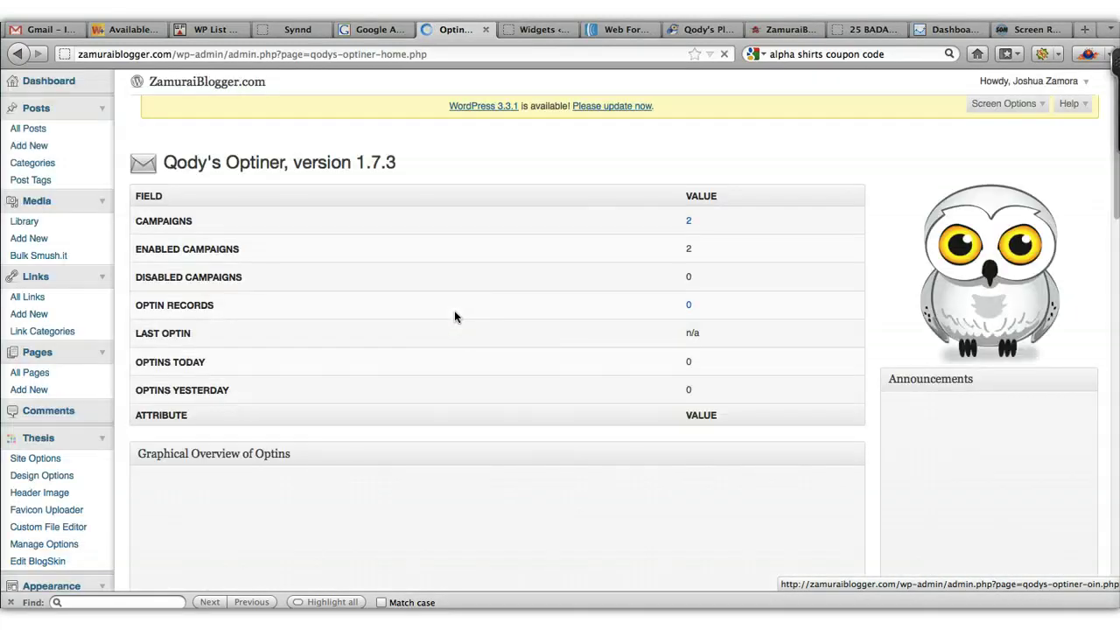
scroll(454, 316, "down", 2)
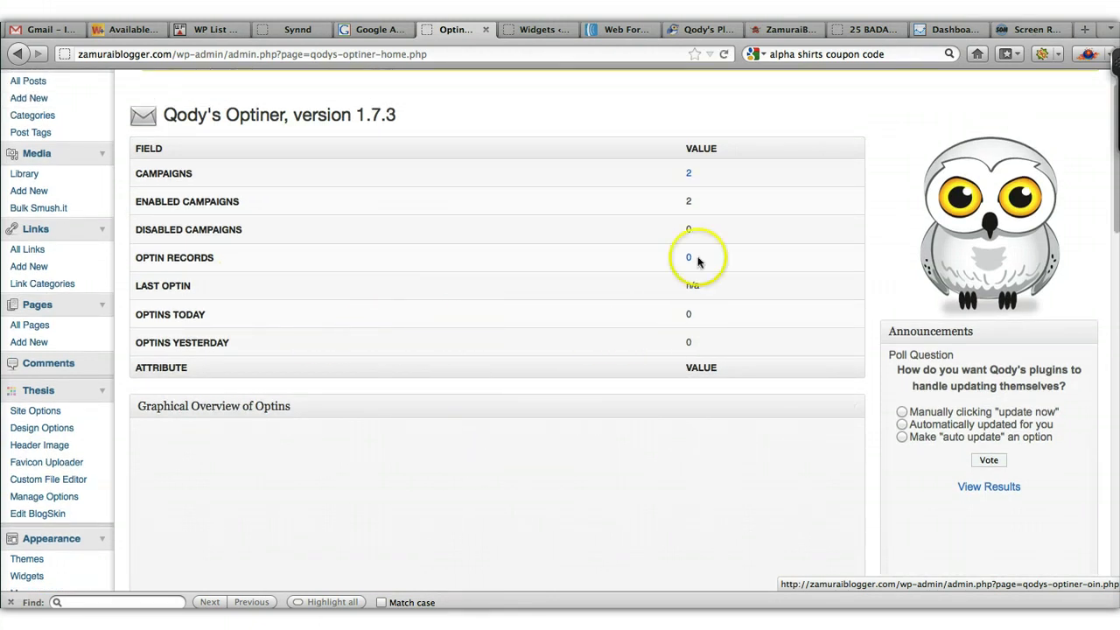
scroll(482, 481, "down", 10)
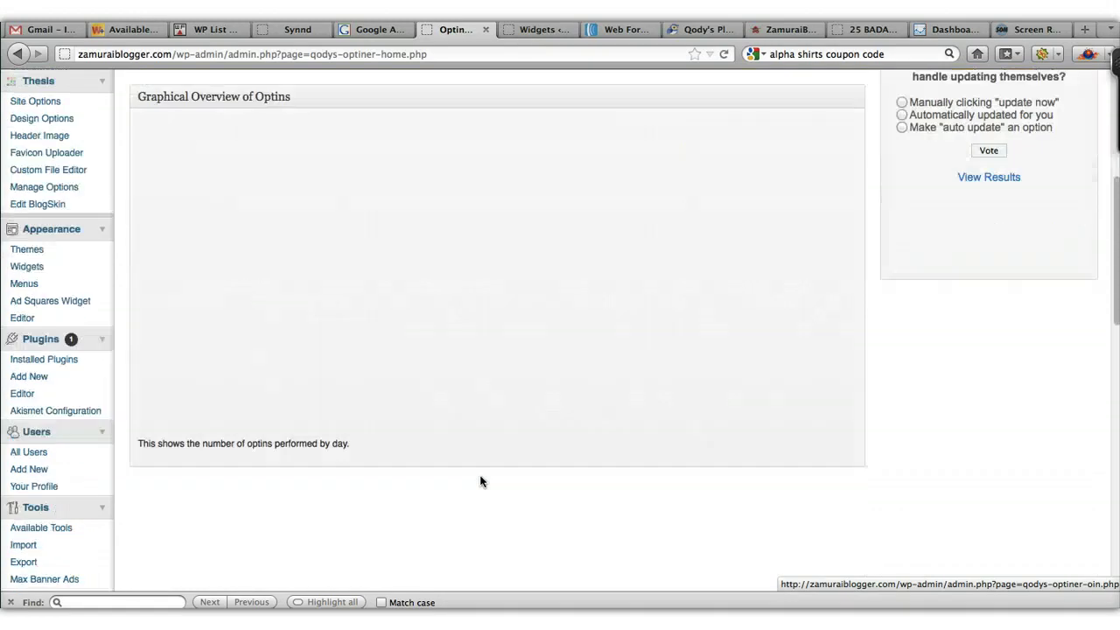
Step: View the Optin Forms and Campaigns pages of the Optiner plugin
scroll(482, 481, "down", 11)
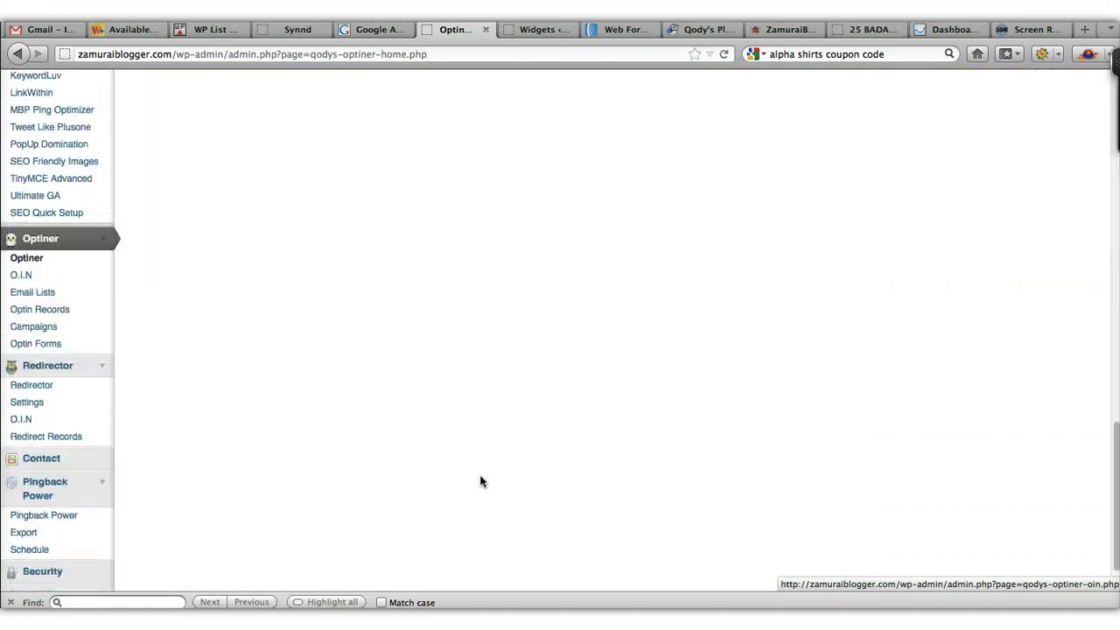
left_click(53, 348)
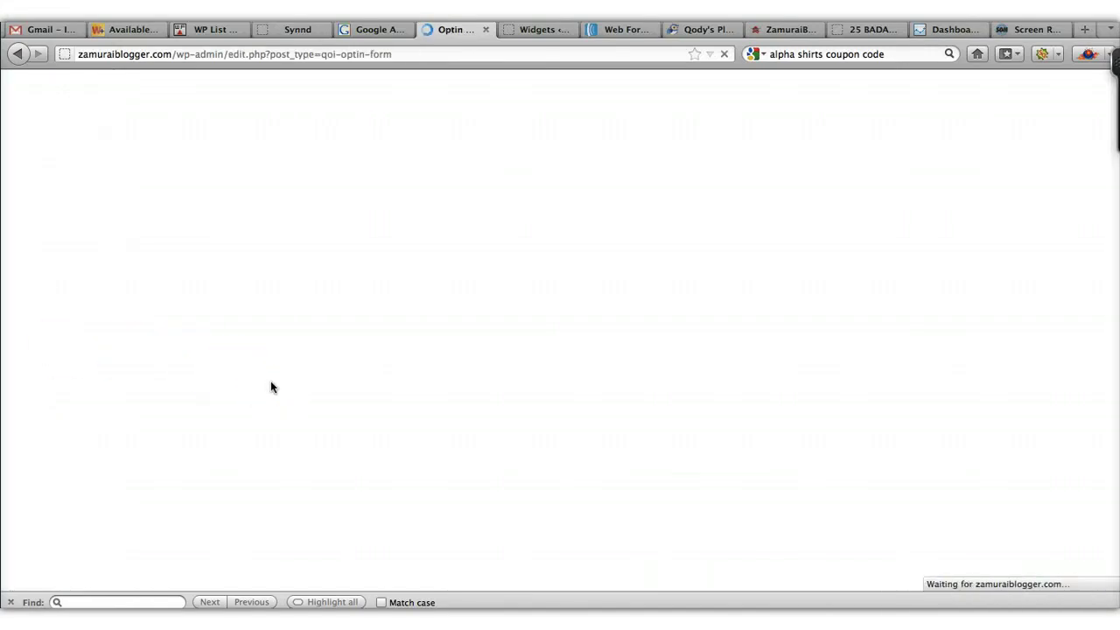
left_click(260, 577)
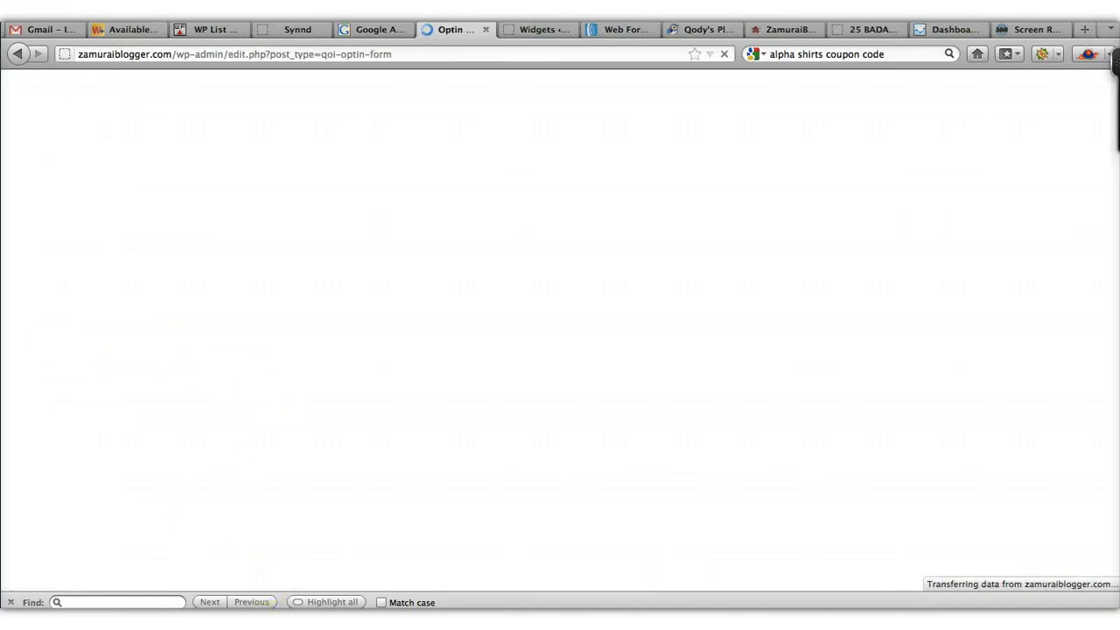
left_click(297, 429)
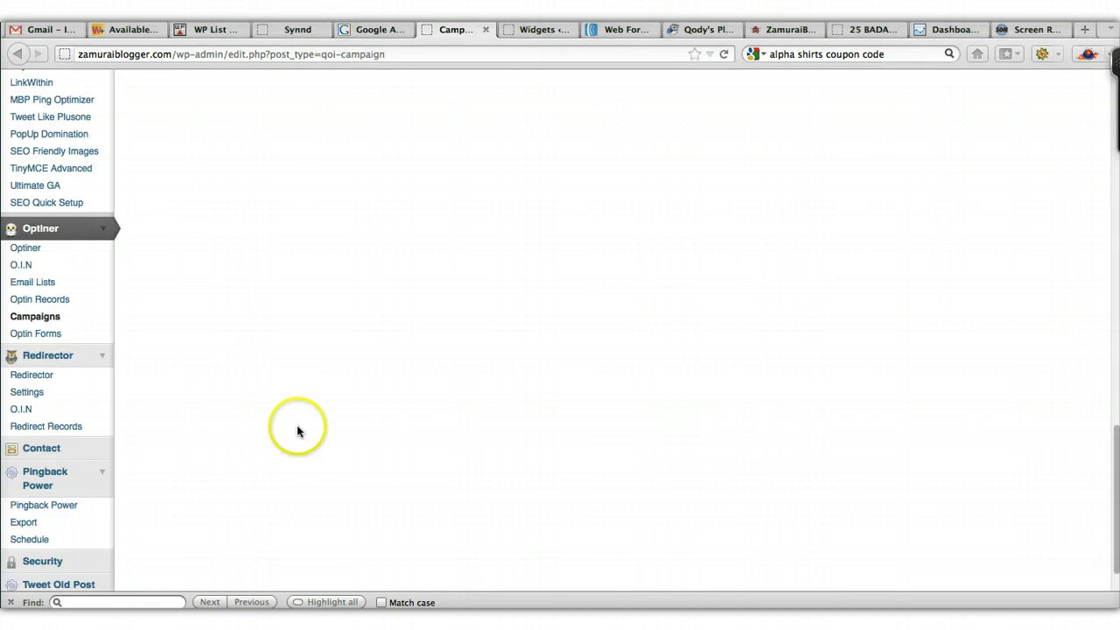
Step: Start adding a new email list from Optiner's Email Lists page
left_click(41, 287)
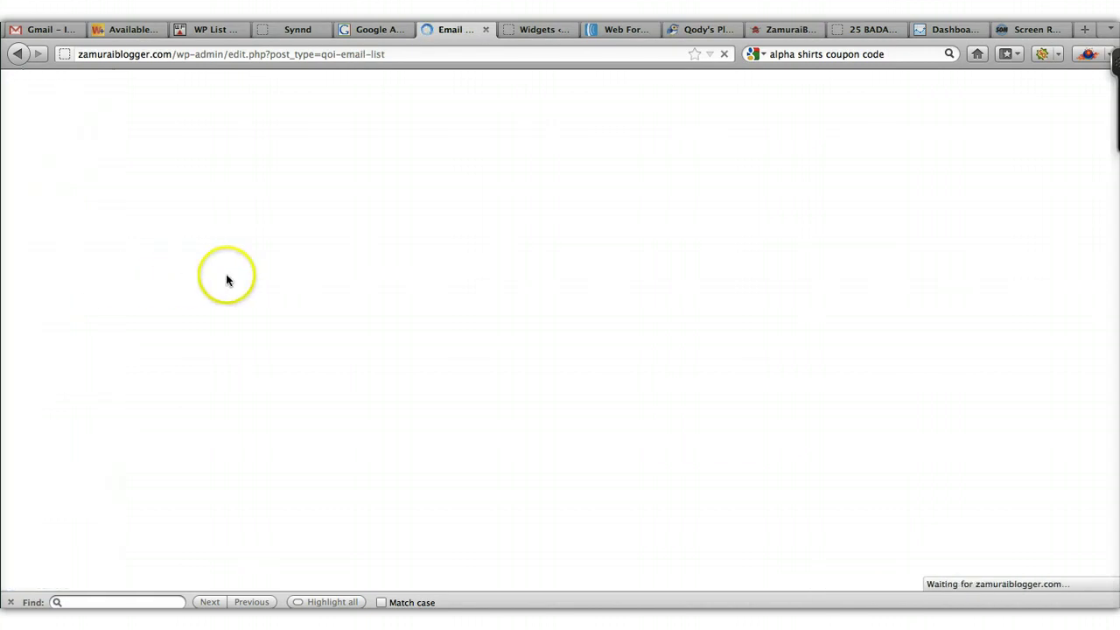
mouse_move(296, 280)
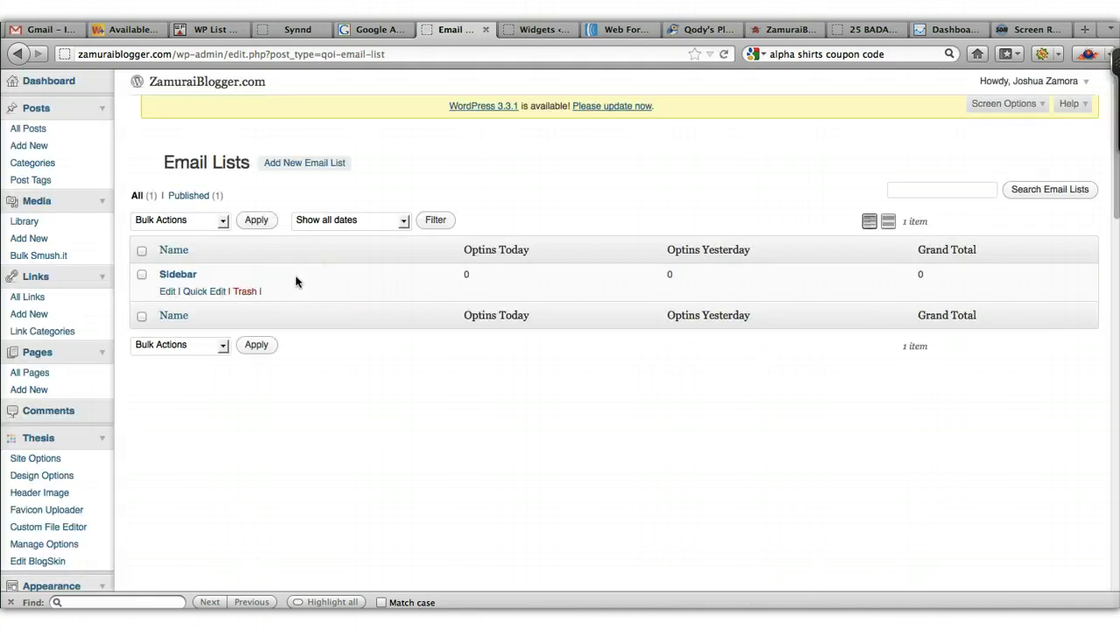
left_click(308, 163)
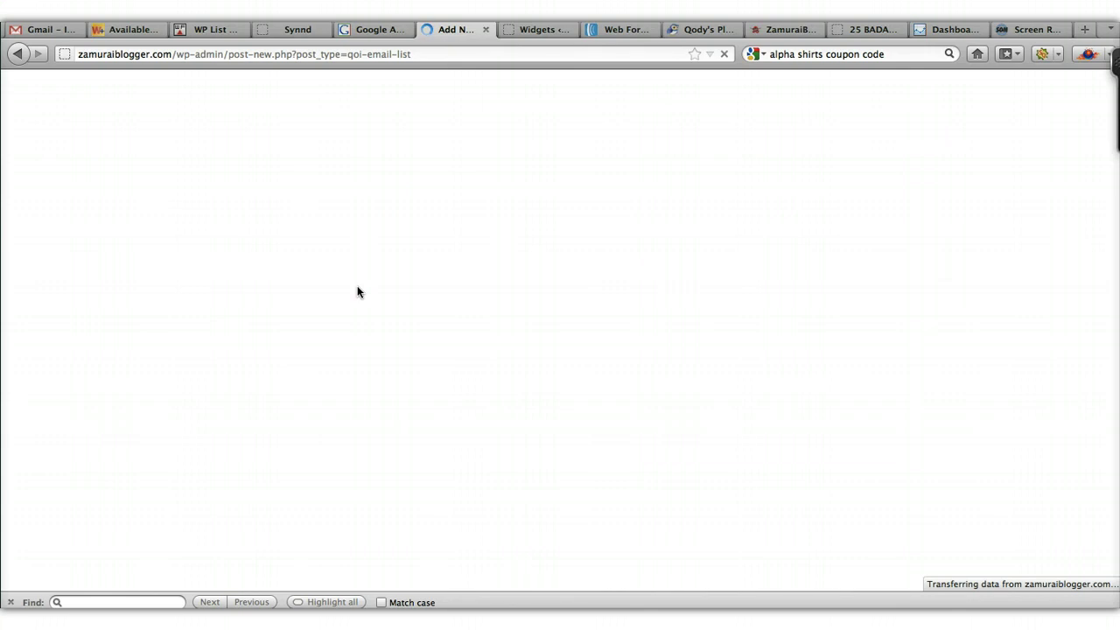
scroll(311, 302, "down", 2)
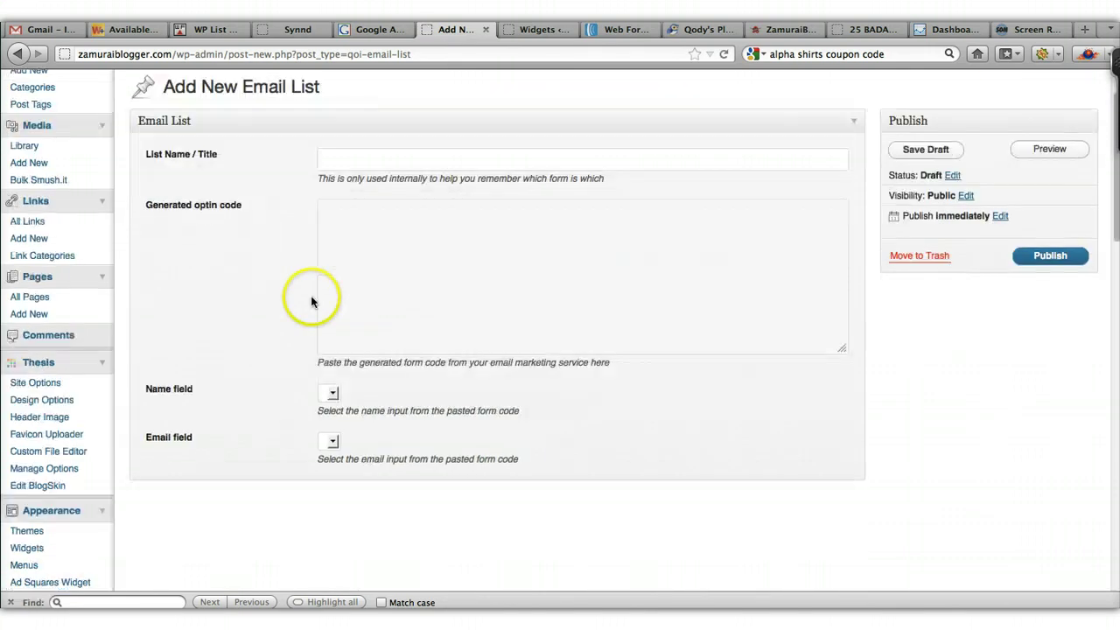
scroll(312, 302, "down", 1)
Step: Name the new email list "Sidebar" and place the cursor in the generated optin code field
left_click(398, 129)
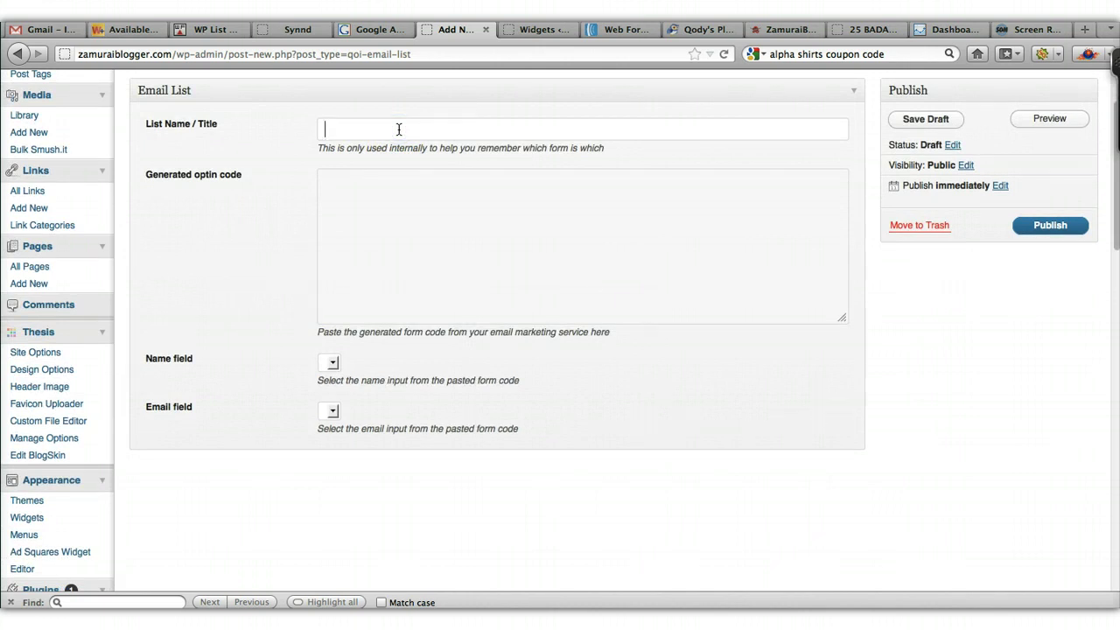
type("Sides")
key("BackSpace")
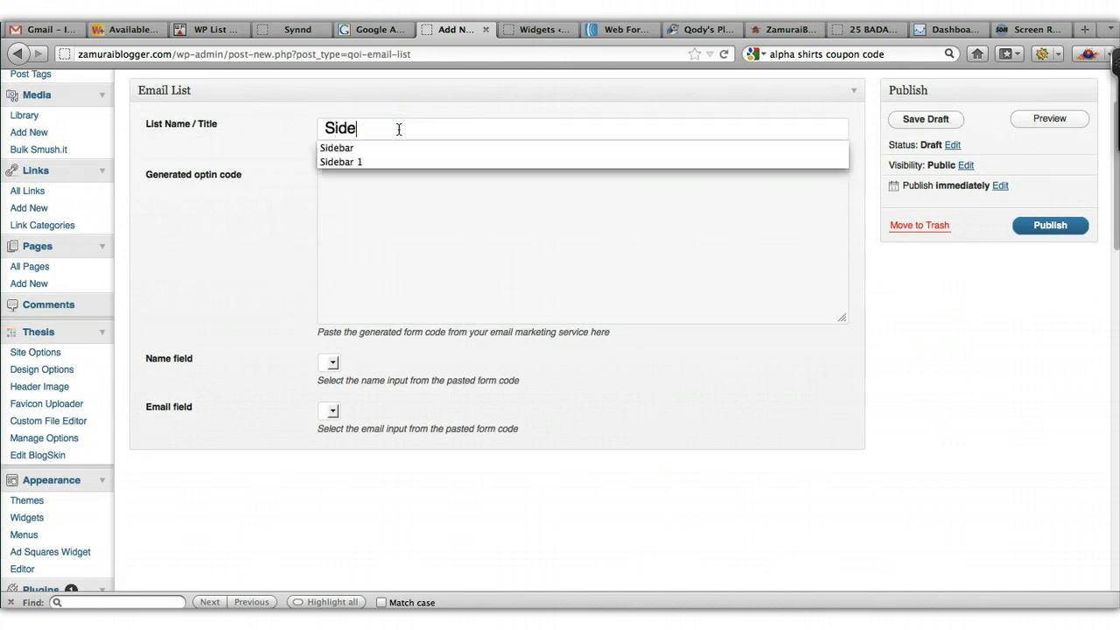
left_click(408, 118)
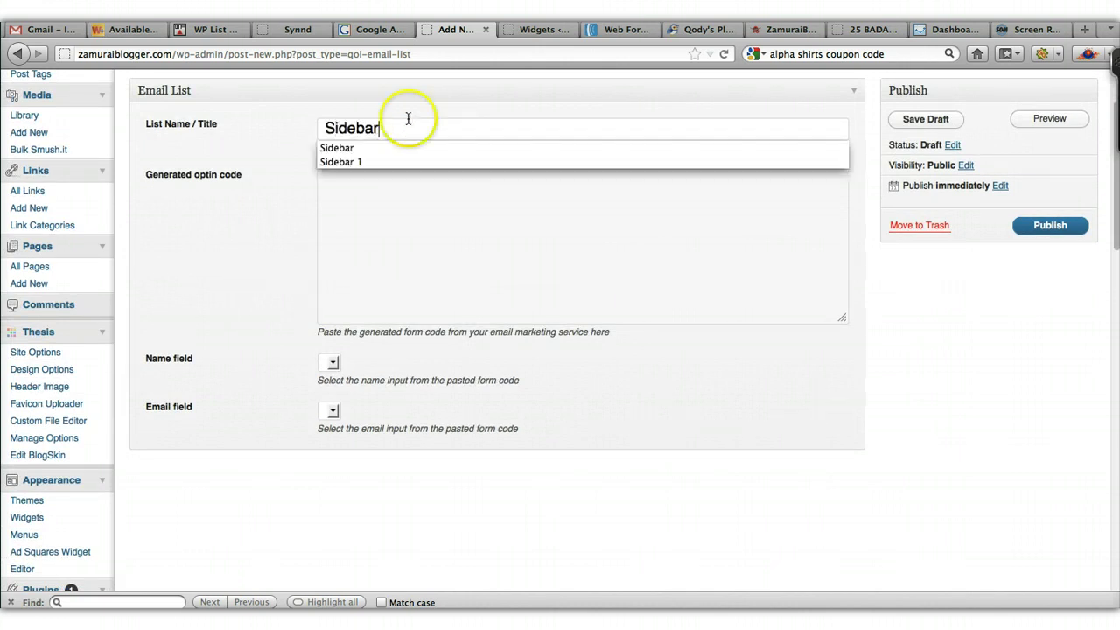
left_click(255, 143)
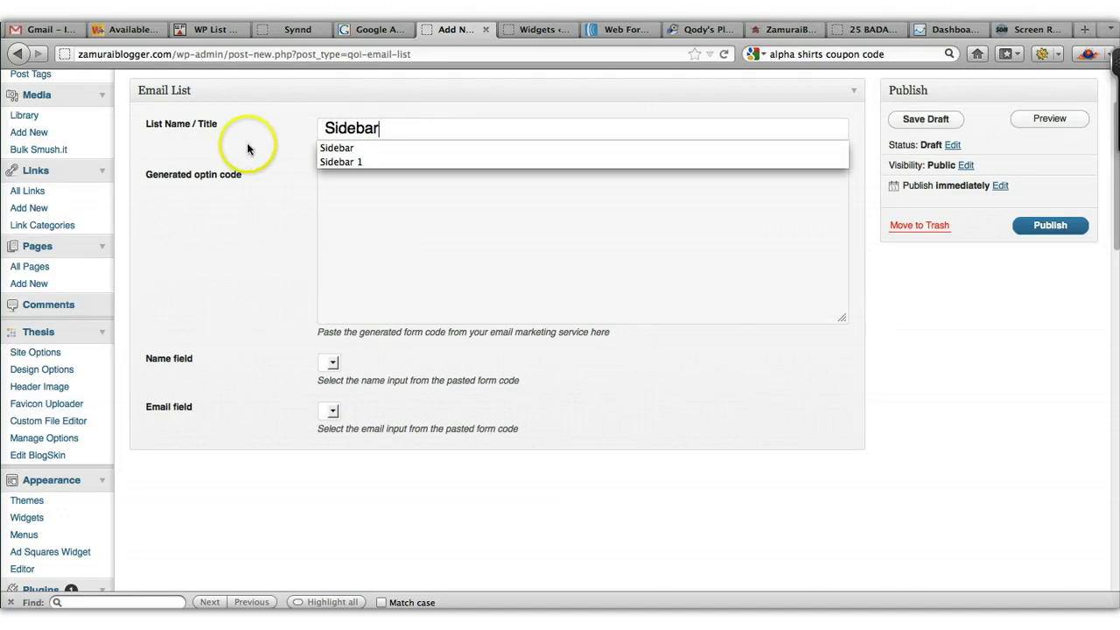
left_click(343, 127)
left_click(391, 133)
left_click(426, 187)
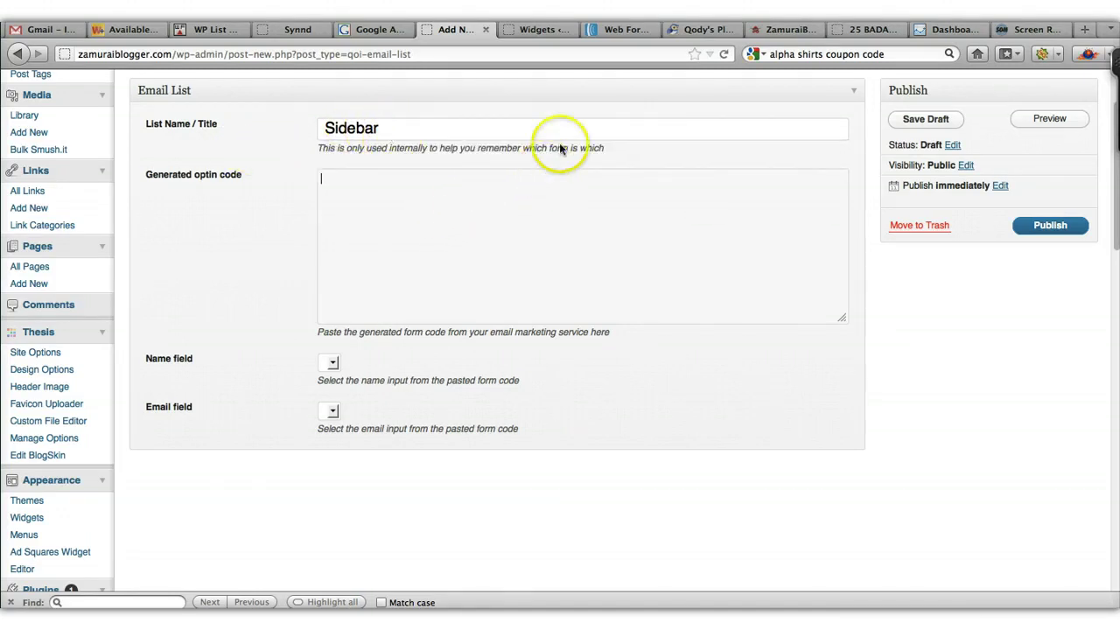
Step: Copy the AWeber form's Raw HTML Version code into the Sidebar list's Generated optin code field and publish the list
left_click(632, 30)
left_click(474, 314)
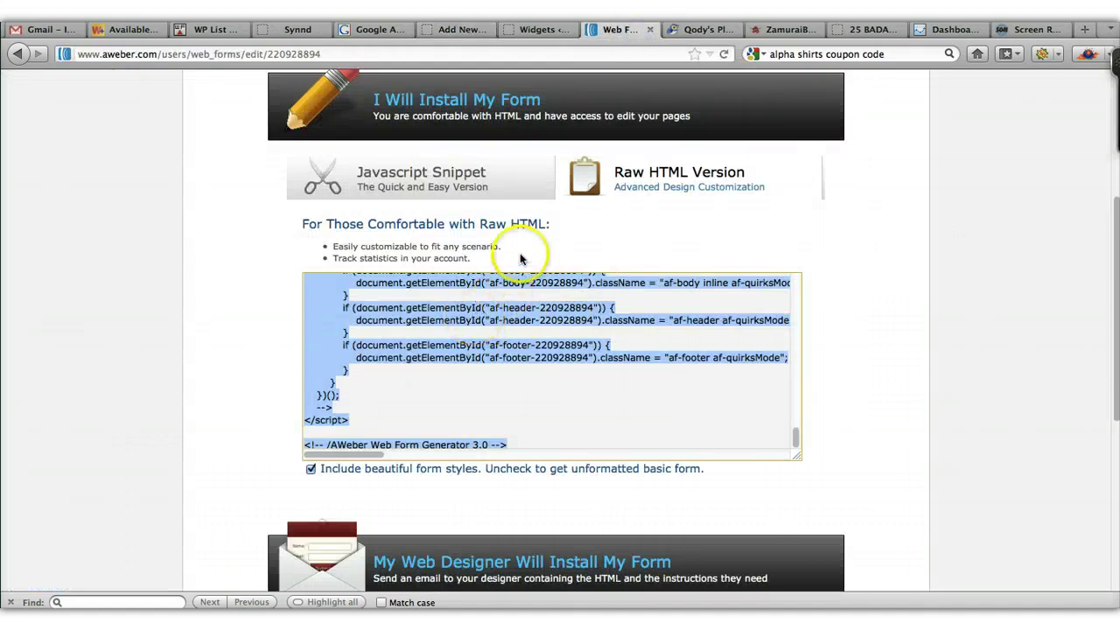
scroll(520, 259, "up", 2)
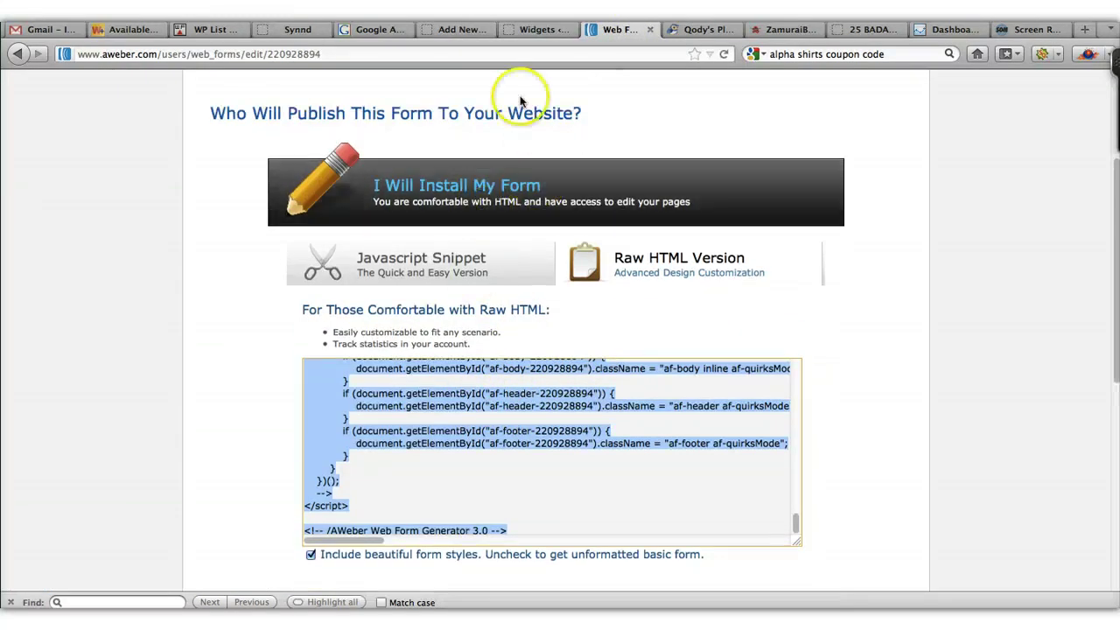
left_click(453, 27)
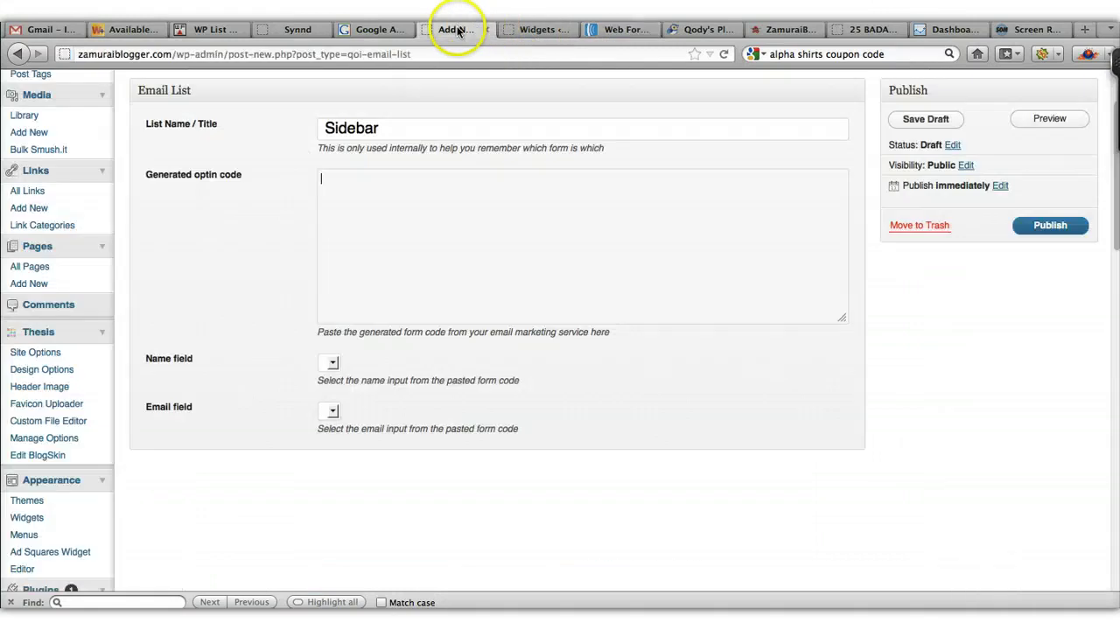
left_click(460, 231)
key("super+v")
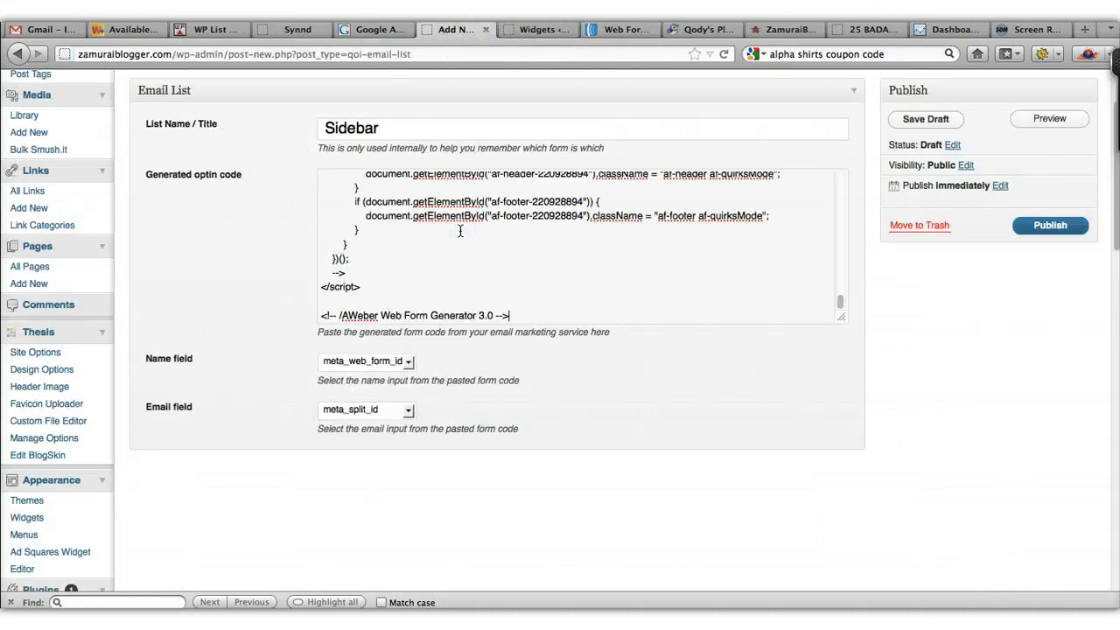
left_click(1053, 228)
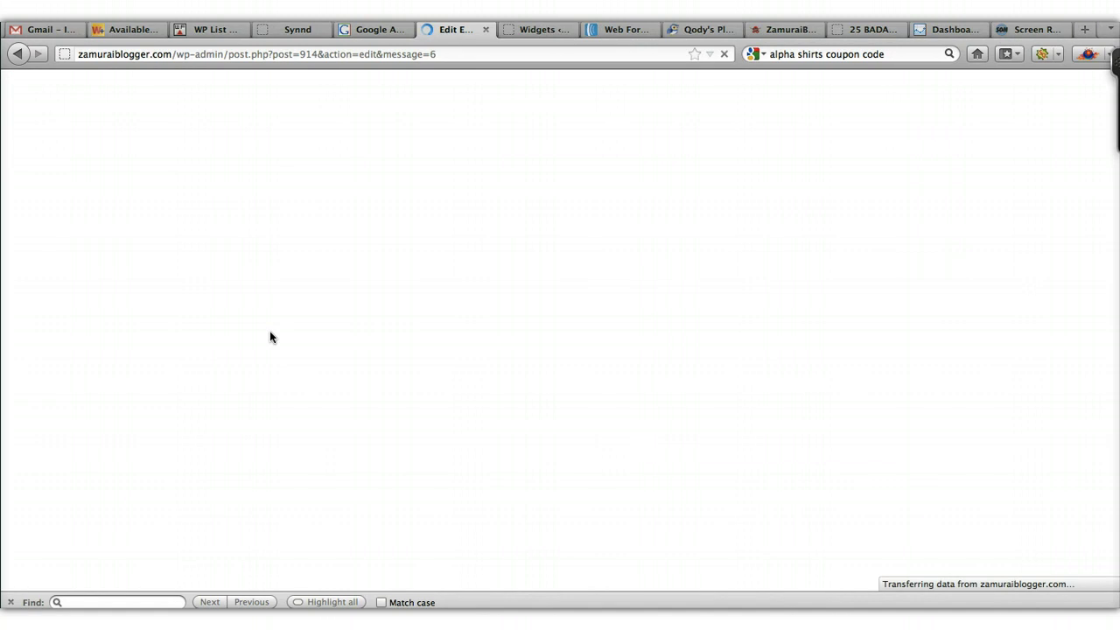
Step: Start adding a new optin form from Optiner's Optin Forms page
scroll(270, 337, "down", 5)
scroll(270, 337, "down", 13)
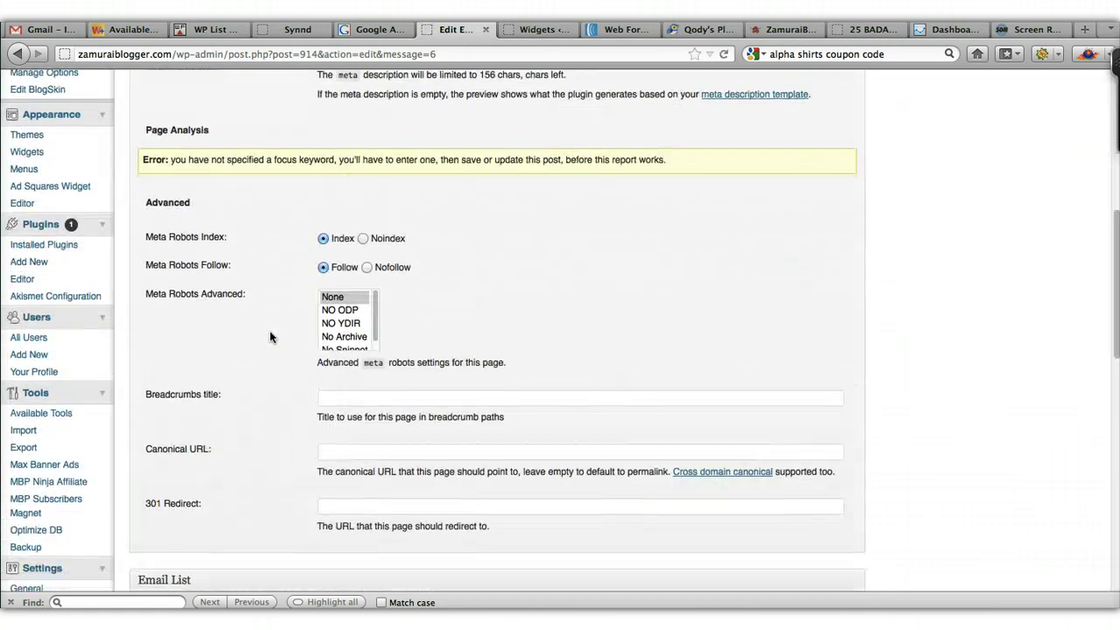
scroll(270, 330, "down", 5)
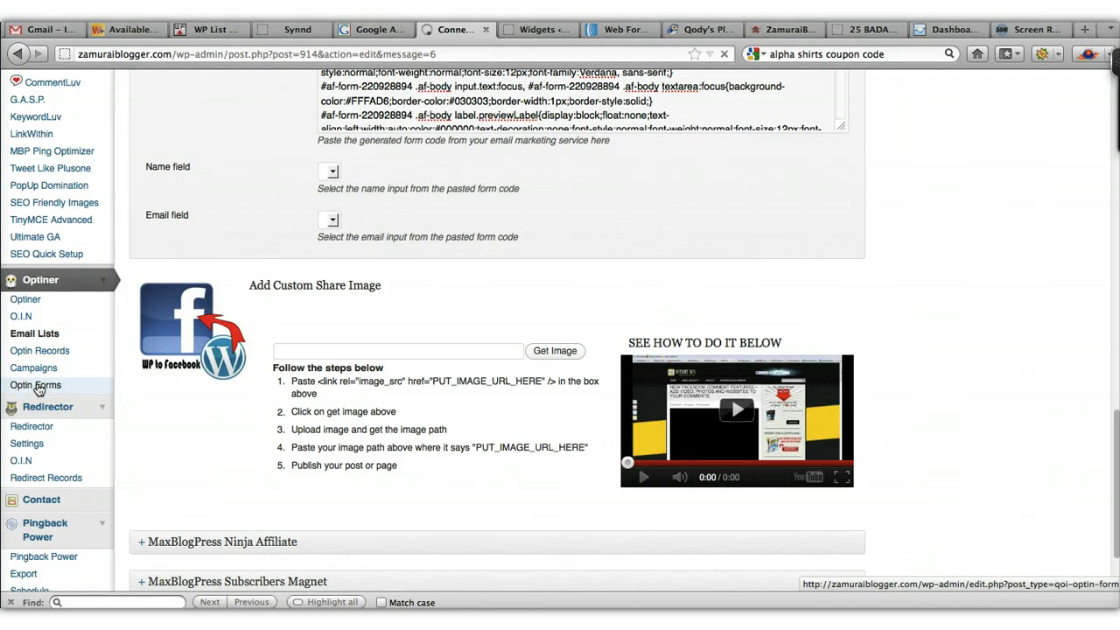
left_click(38, 387)
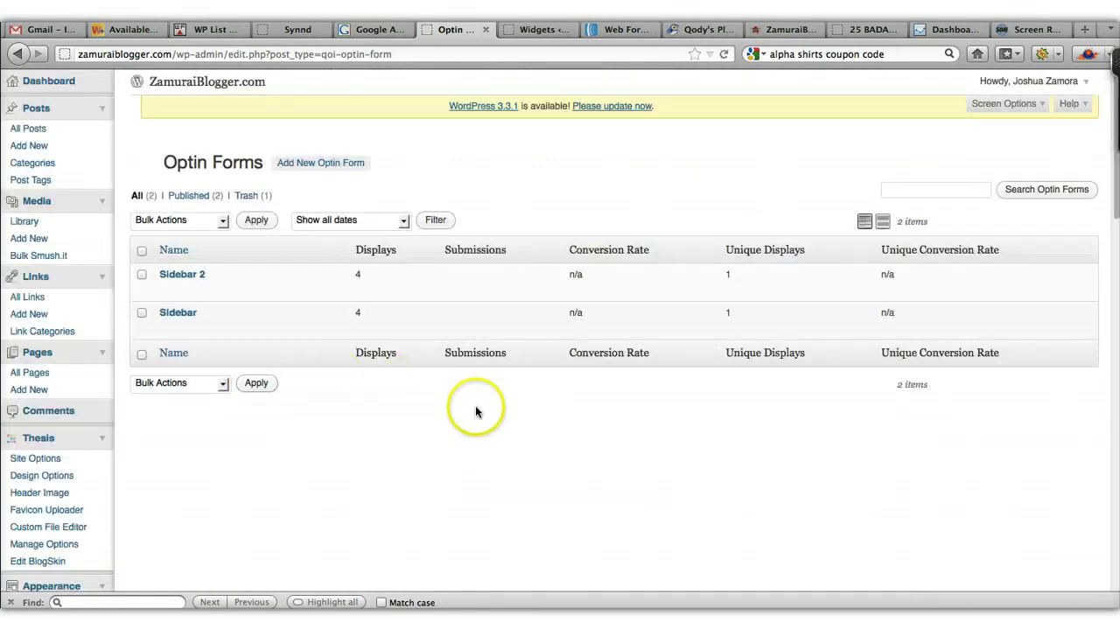
left_click(340, 165)
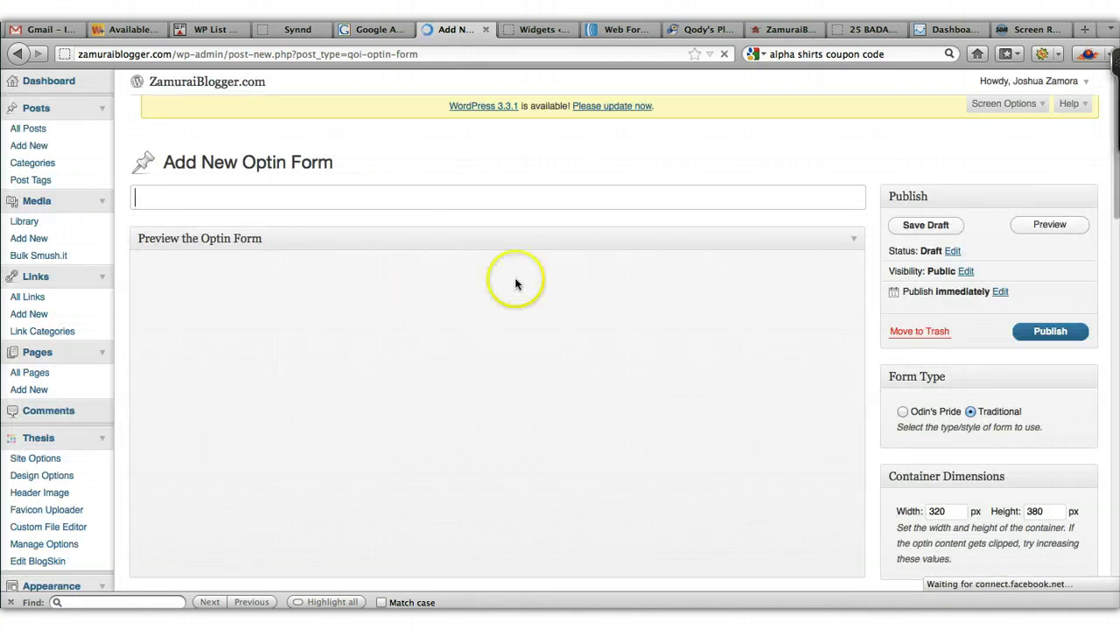
Step: Examine the new optin form's preview and its input field, submit button, container, header text and other styling settings
scroll(659, 279, "down", 3)
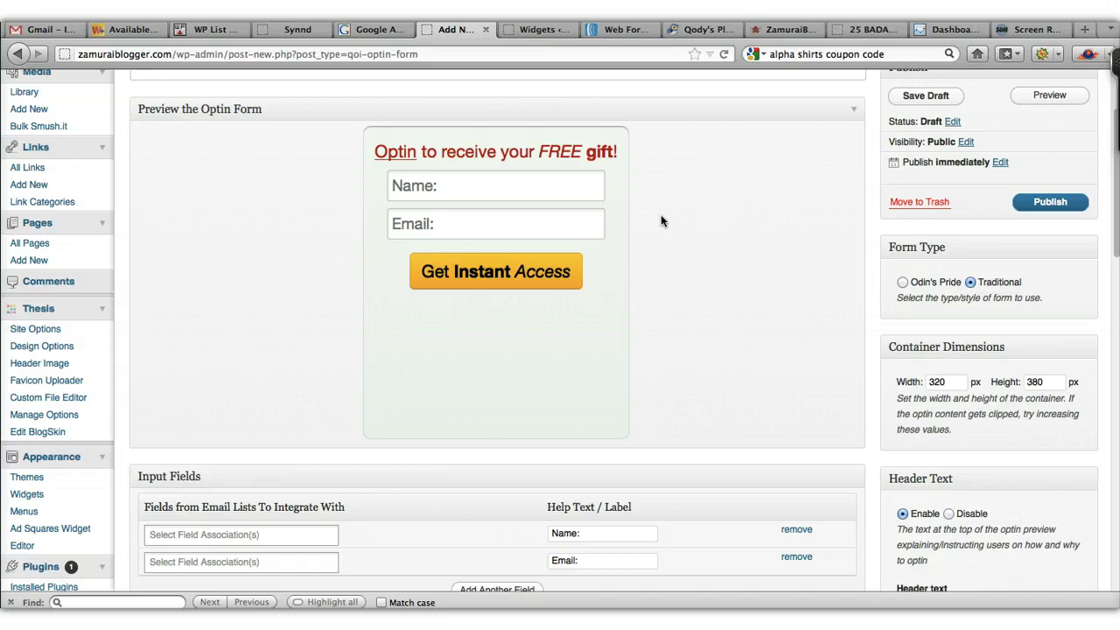
scroll(661, 219, "down", 4)
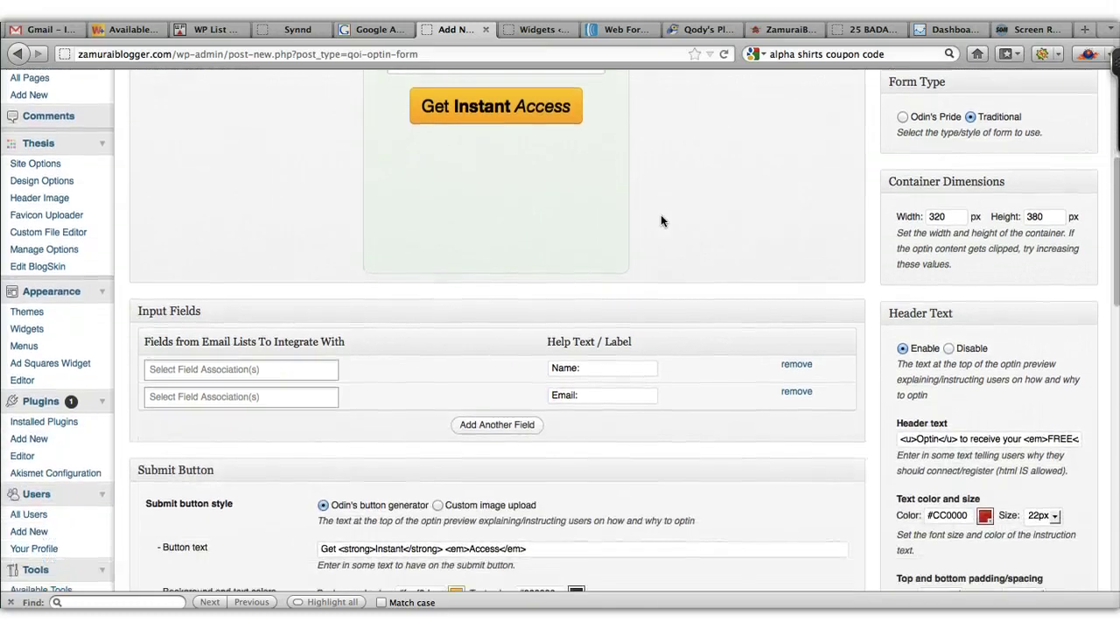
scroll(661, 221, "down", 2)
scroll(662, 220, "up", 7)
scroll(790, 250, "down", 5)
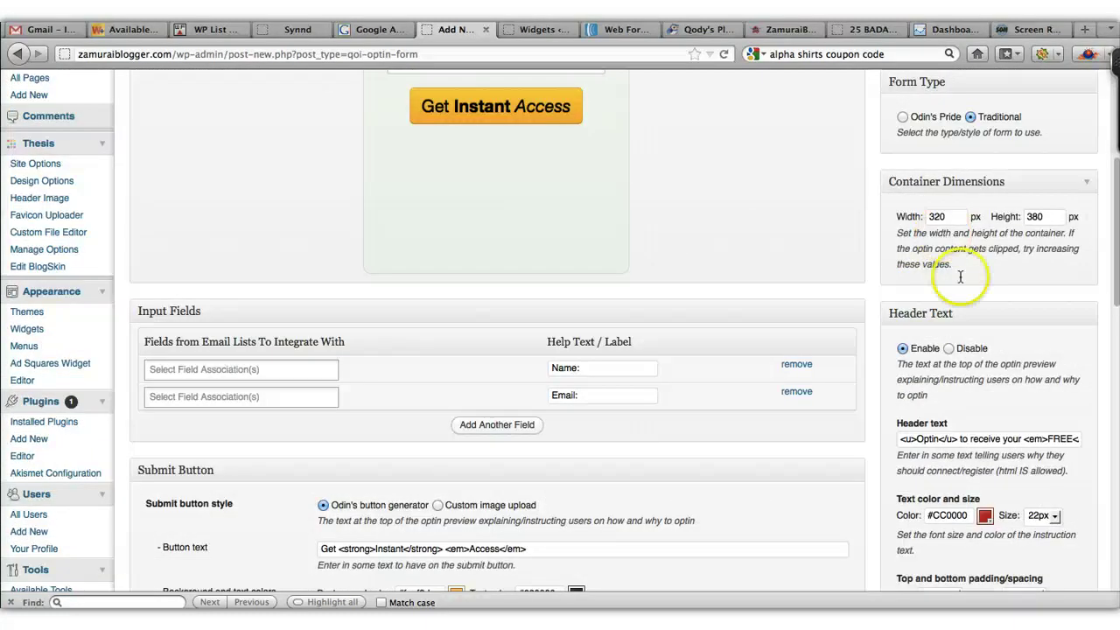
scroll(980, 350, "down", 5)
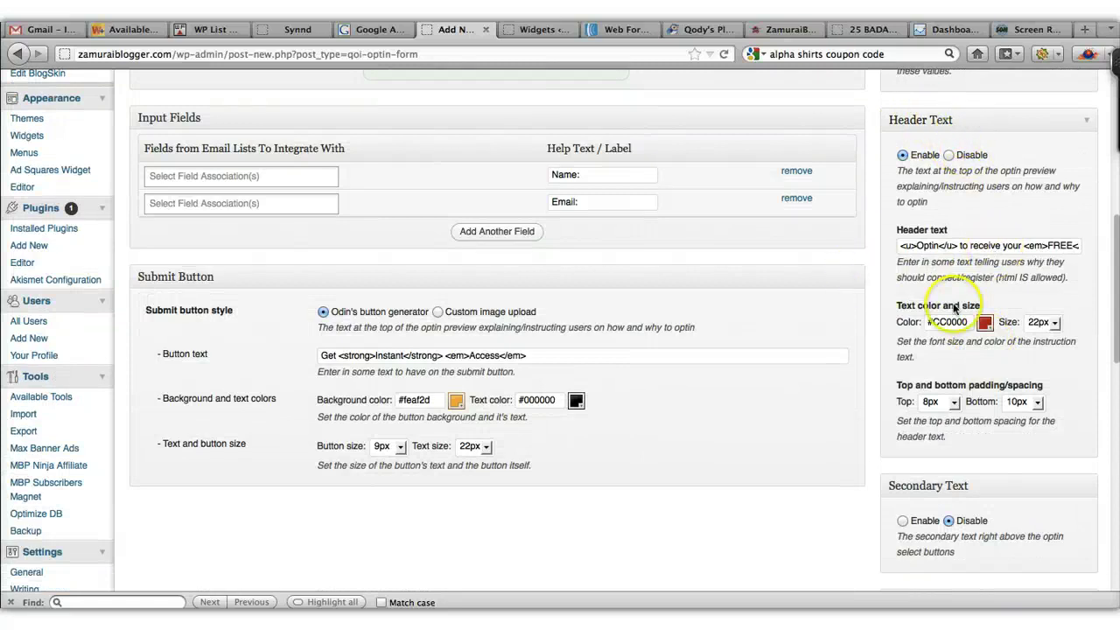
scroll(592, 155, "up", 7)
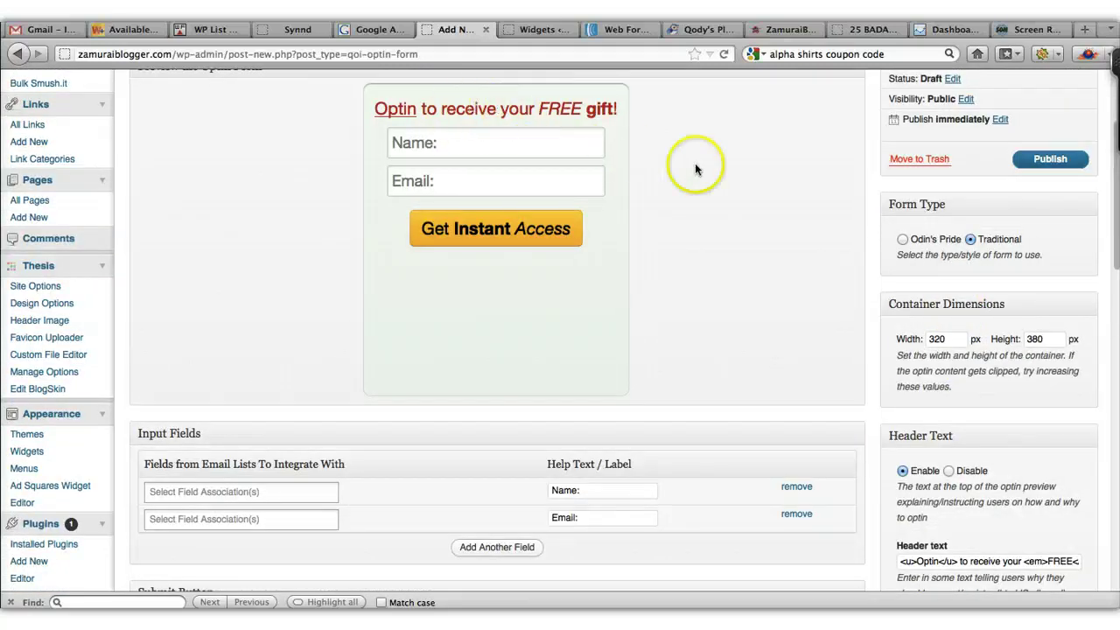
scroll(935, 448, "down", 11)
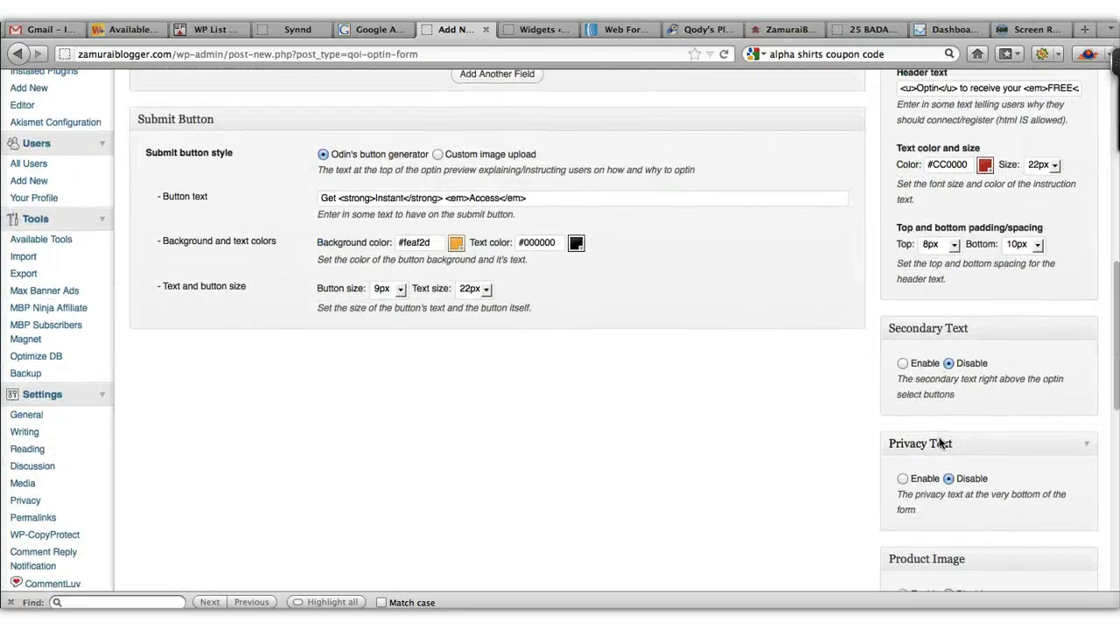
scroll(941, 444, "down", 3)
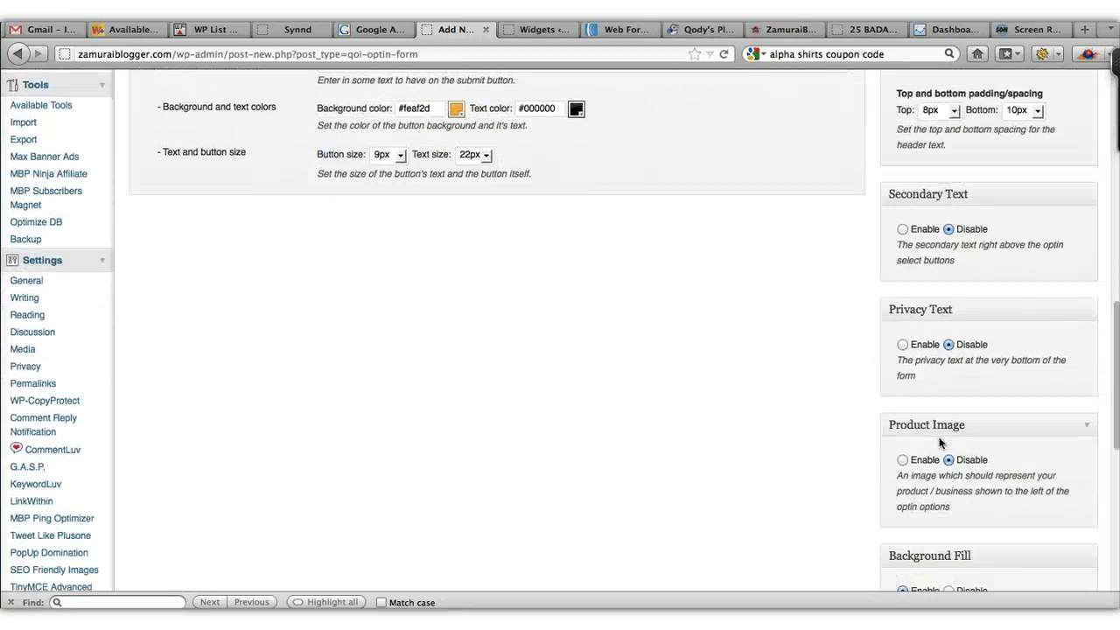
Step: Enable the Secondary Text and the Privacy Text for the optin form
left_click(902, 229)
scroll(790, 301, "up", 15)
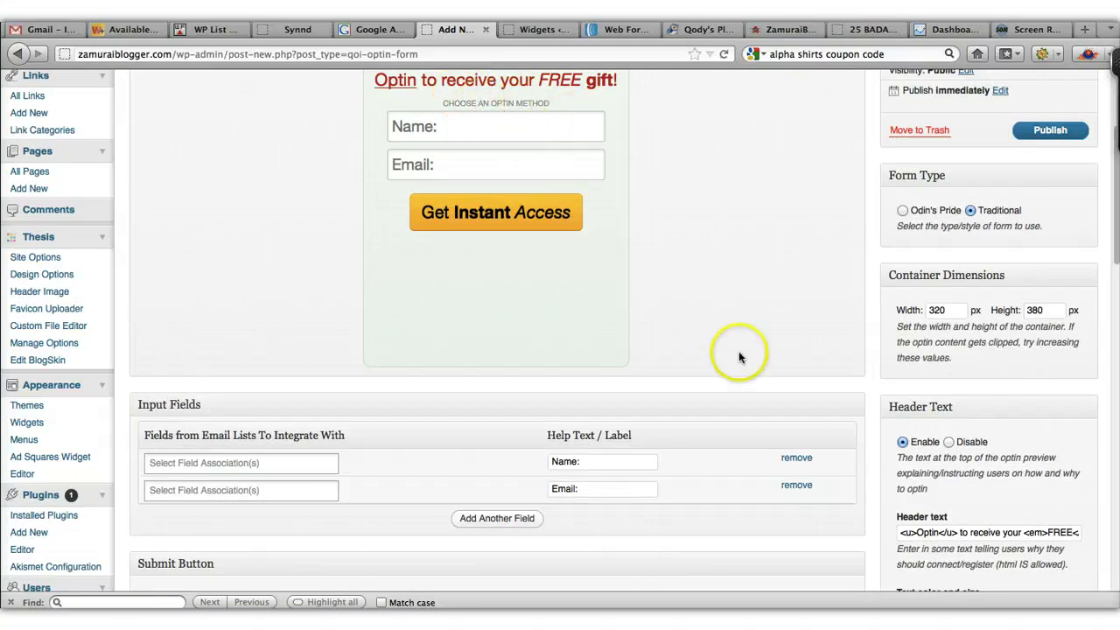
scroll(787, 420, "down", 10)
scroll(788, 421, "down", 4)
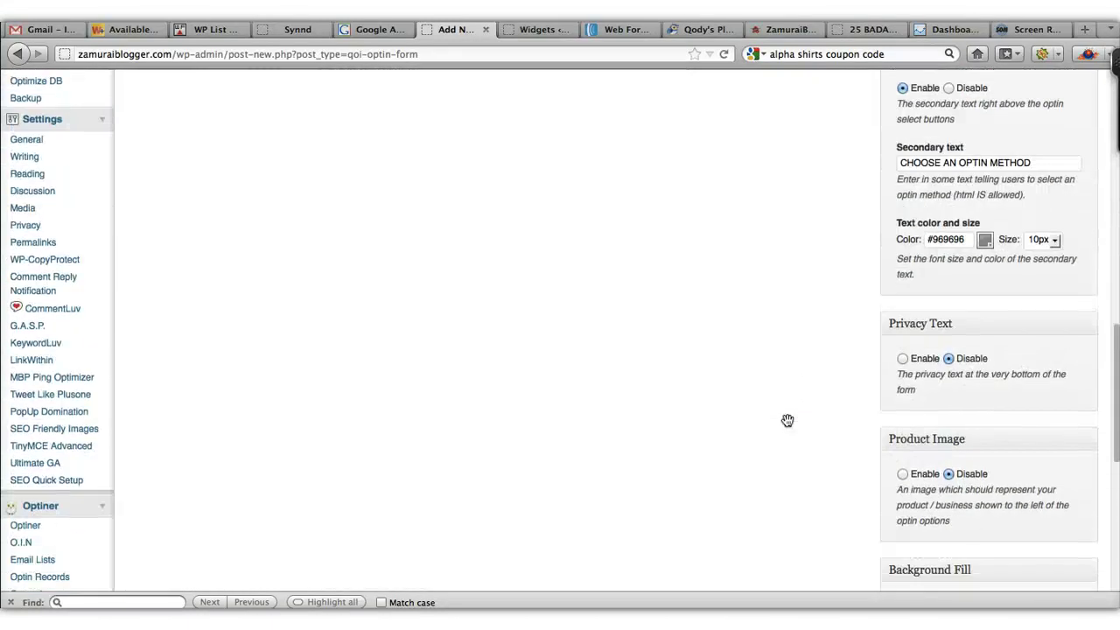
left_click(904, 359)
scroll(837, 382, "down", 3)
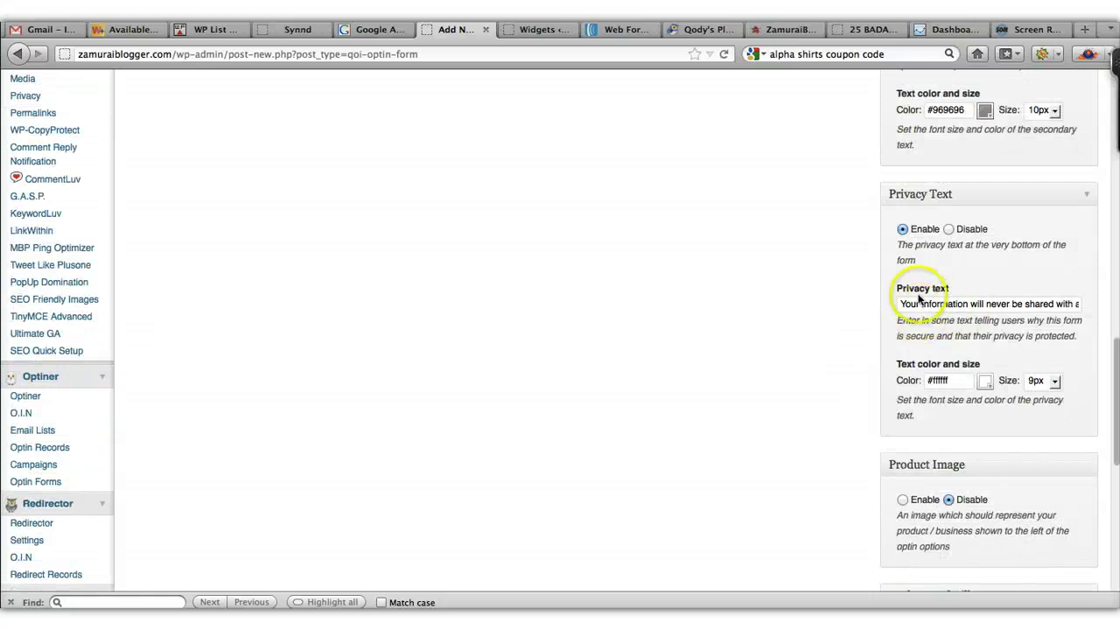
Step: Enable the optin form's Product Image and open the media library for choosing a custom product image
scroll(845, 355, "down", 5)
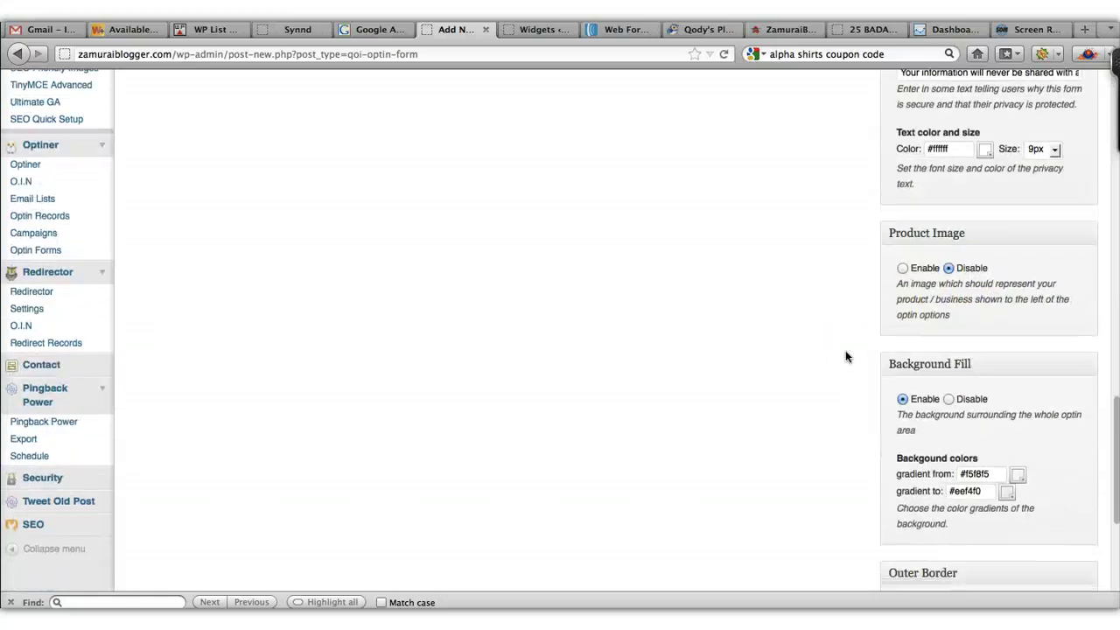
left_click(902, 267)
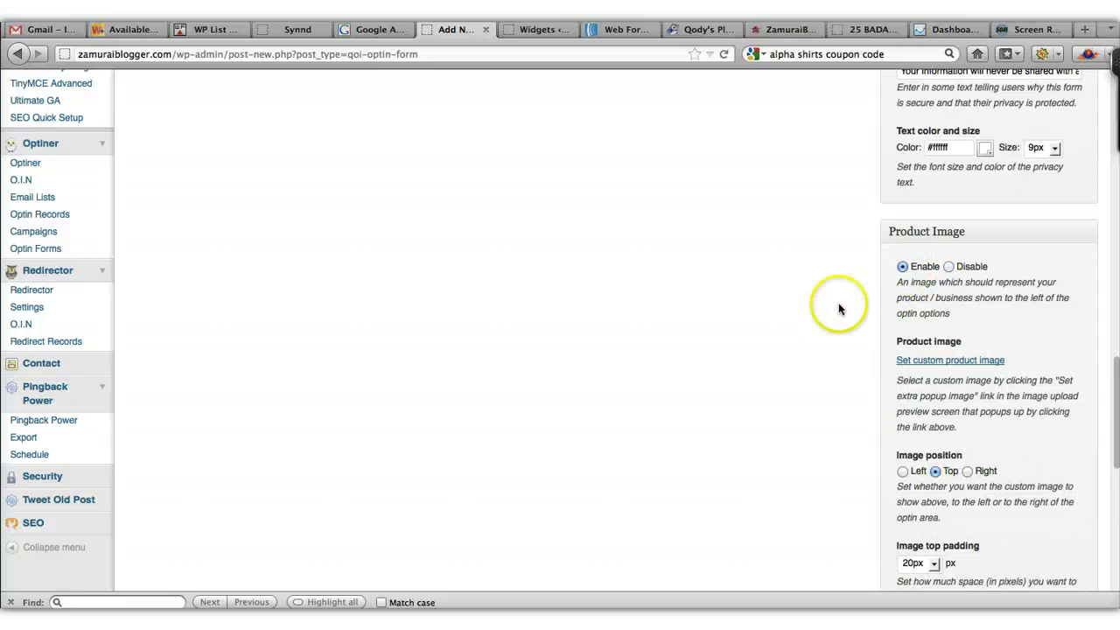
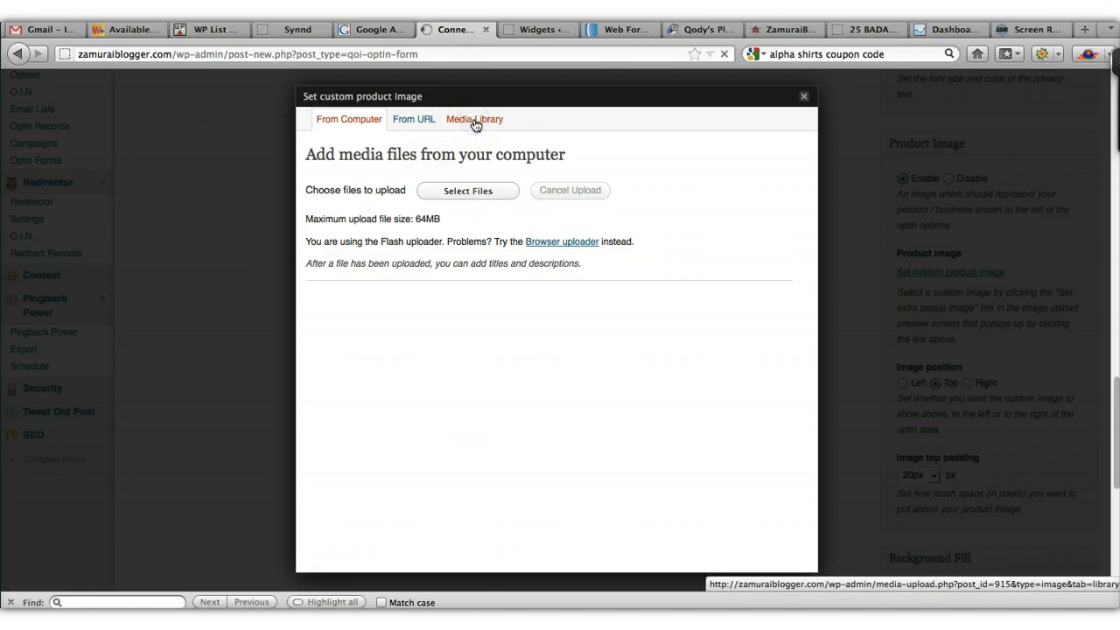
left_click(475, 121)
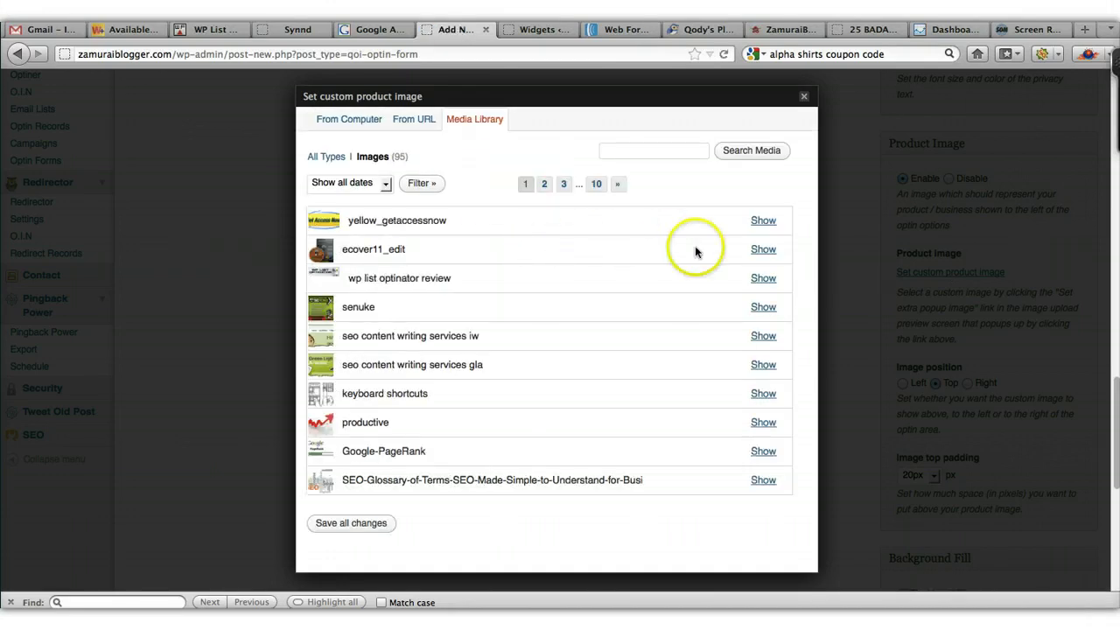
Step: Show the details of the ecover11_edit and yellow_getaccessnow images and review their product and button image options
left_click(763, 249)
scroll(654, 309, "down", 4)
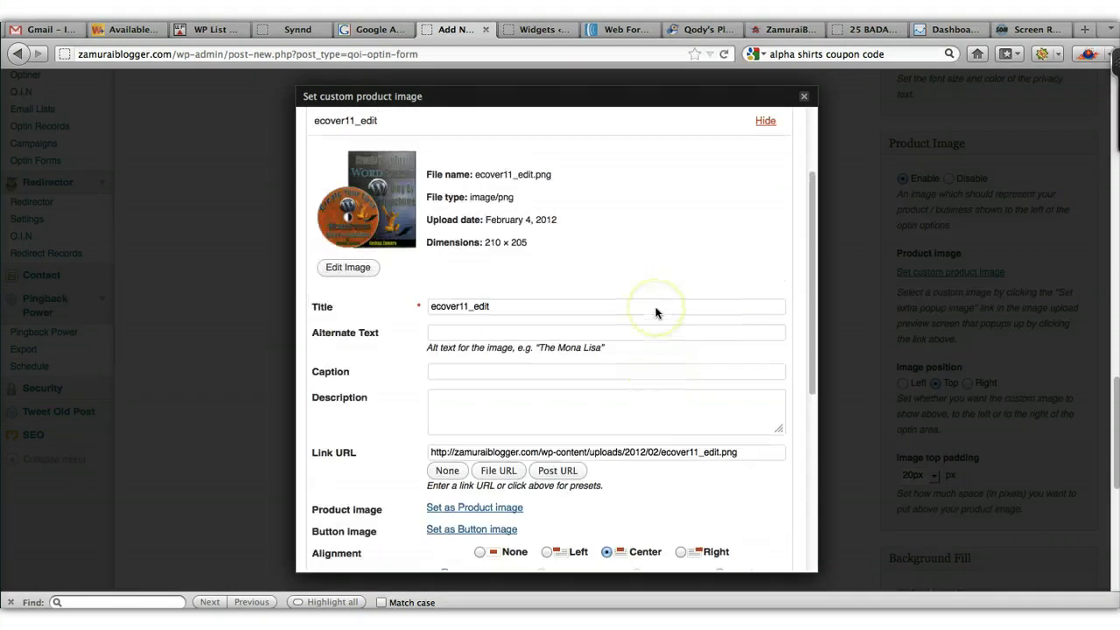
scroll(656, 312, "up", 1)
scroll(587, 233, "up", 1)
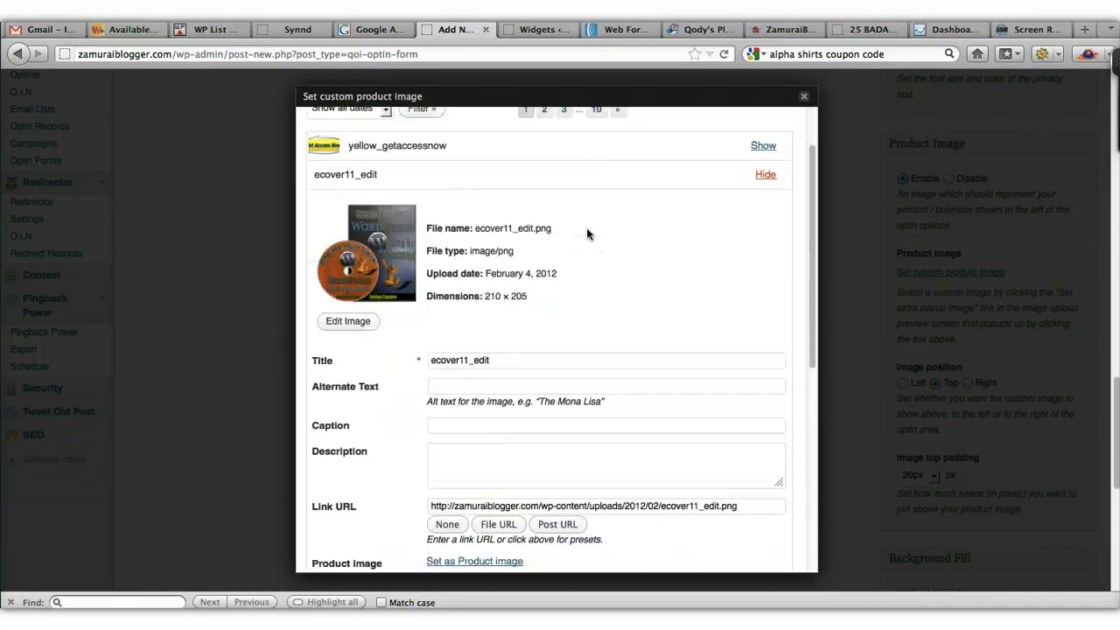
scroll(586, 233, "down", 5)
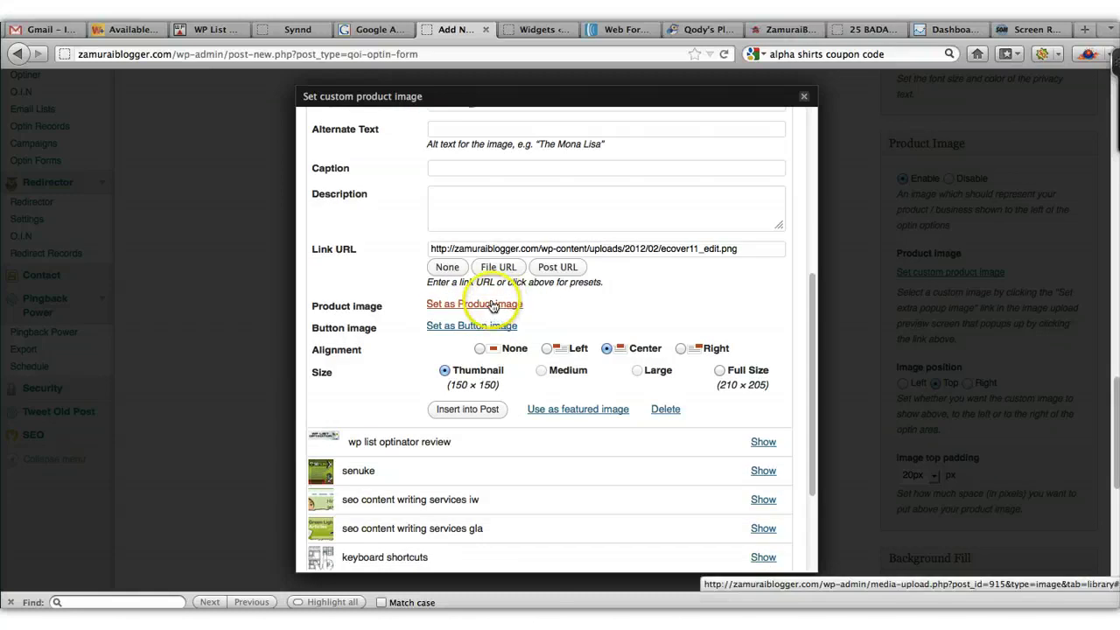
scroll(603, 319, "up", 5)
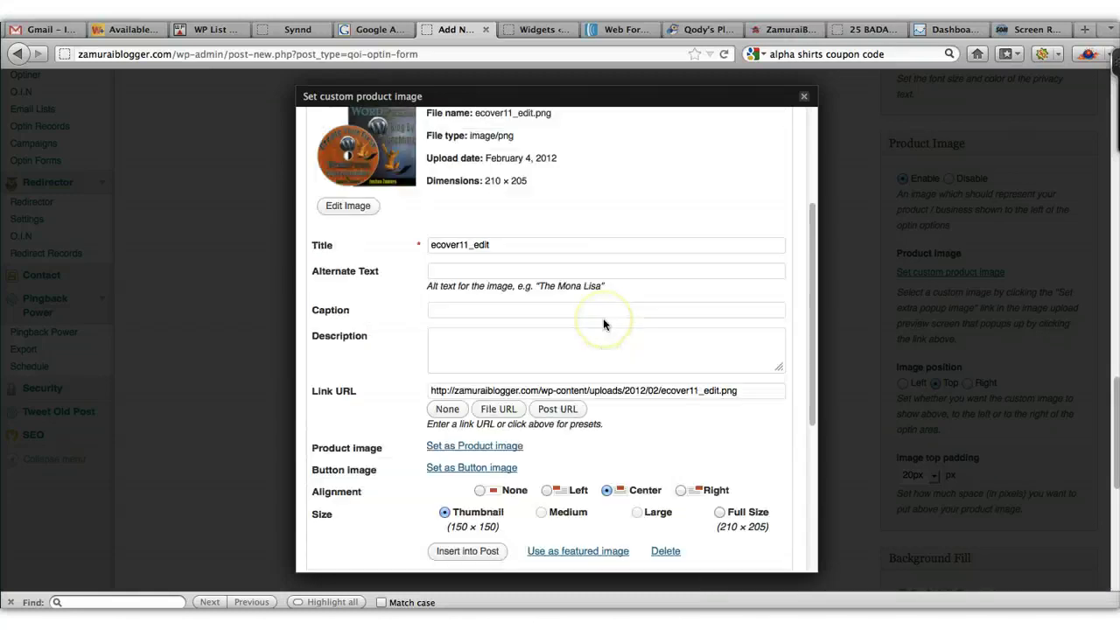
scroll(603, 324, "up", 1)
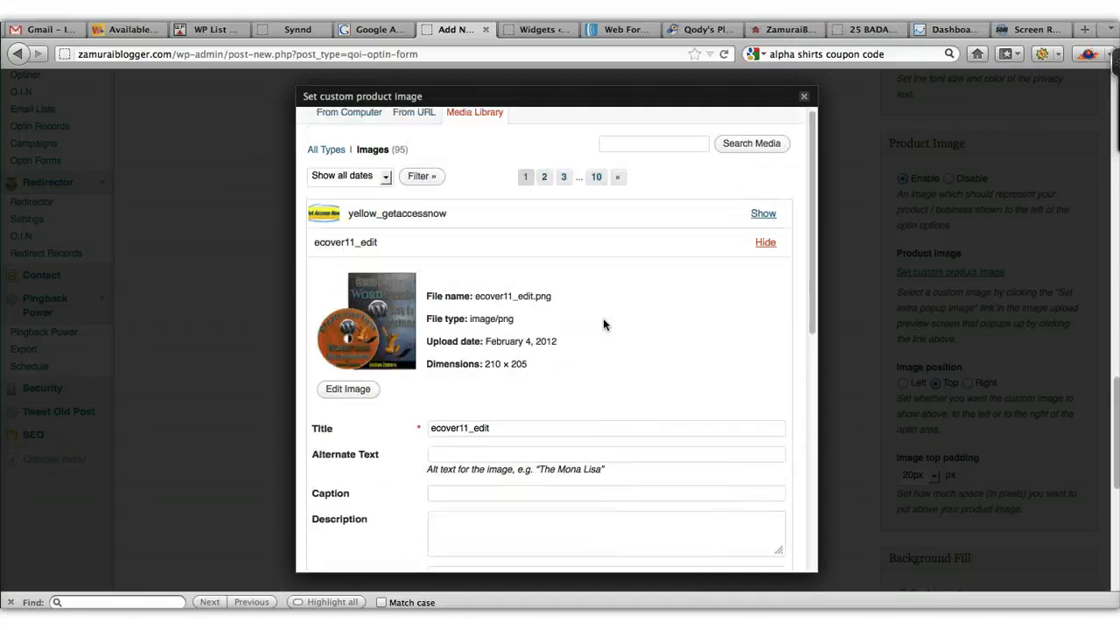
left_click(763, 216)
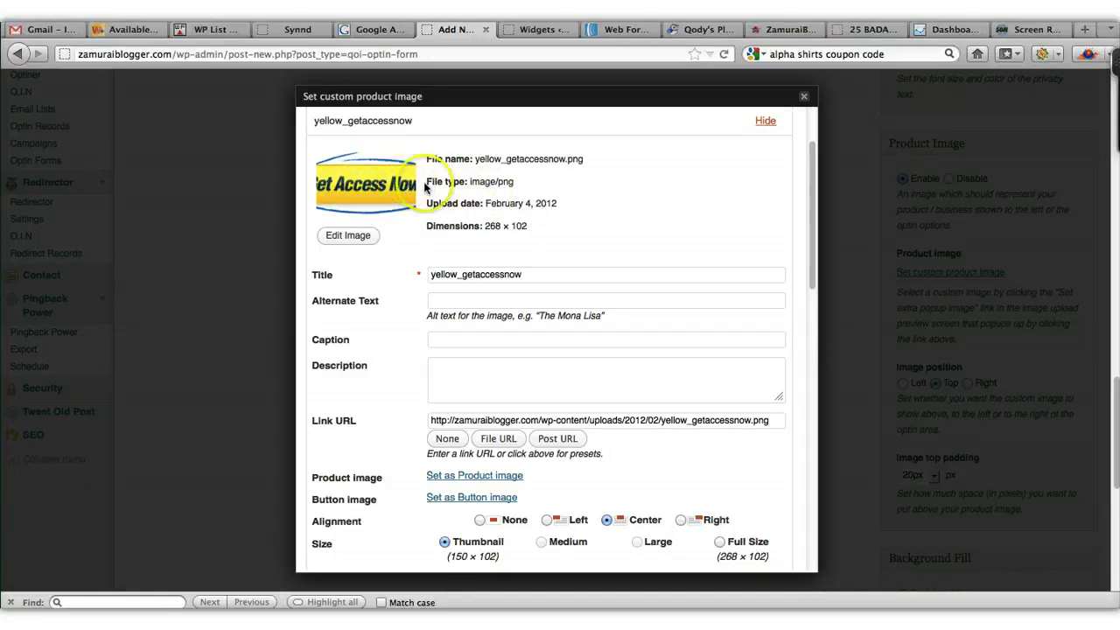
scroll(534, 194, "down", 2)
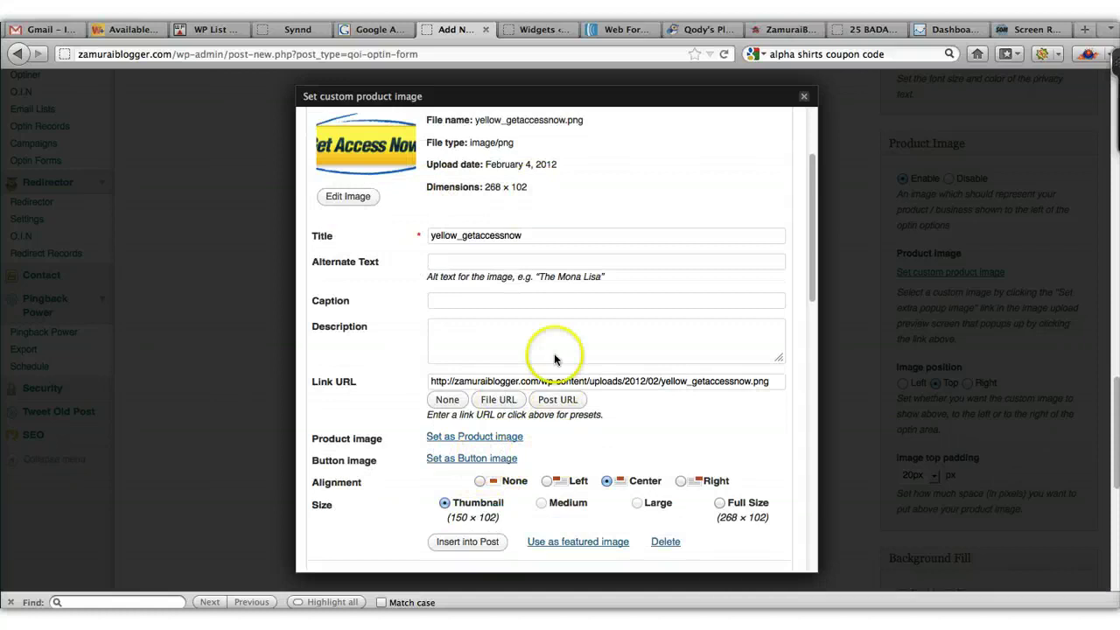
scroll(555, 354, "up", 3)
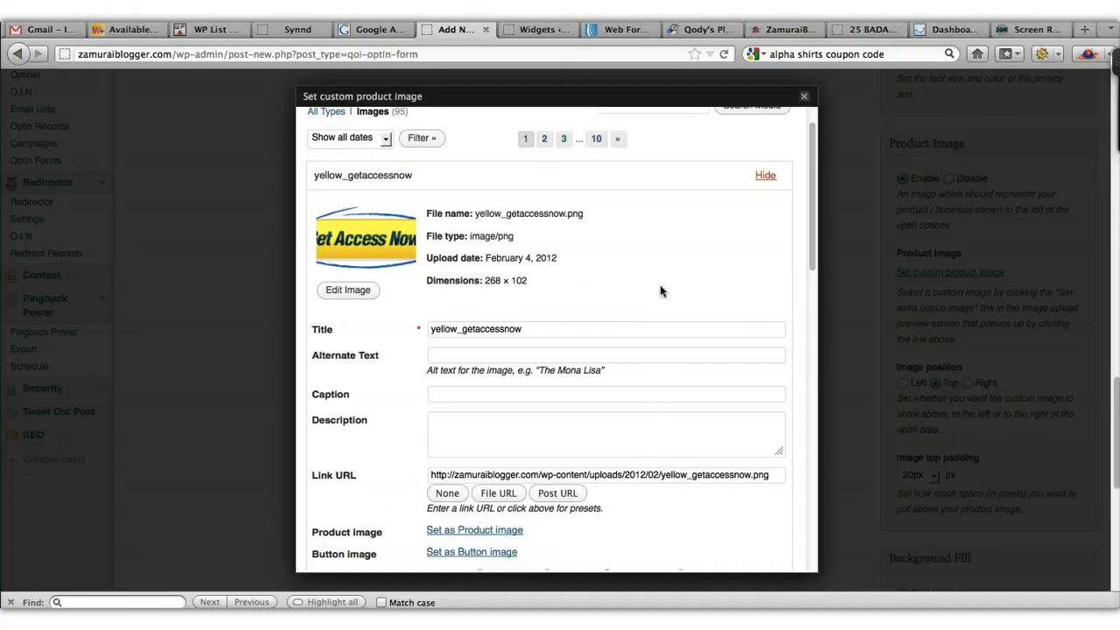
Step: Set ecover11_edit as the form's product image and yellow_getaccessnow as its button image
scroll(660, 284, "down", 12)
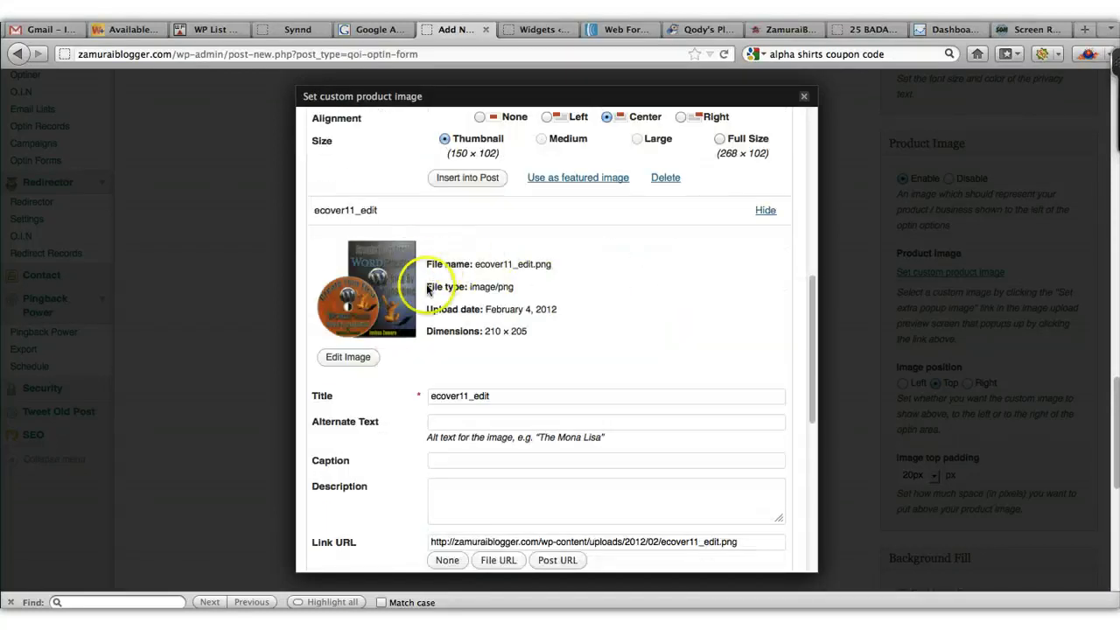
scroll(660, 298, "down", 3)
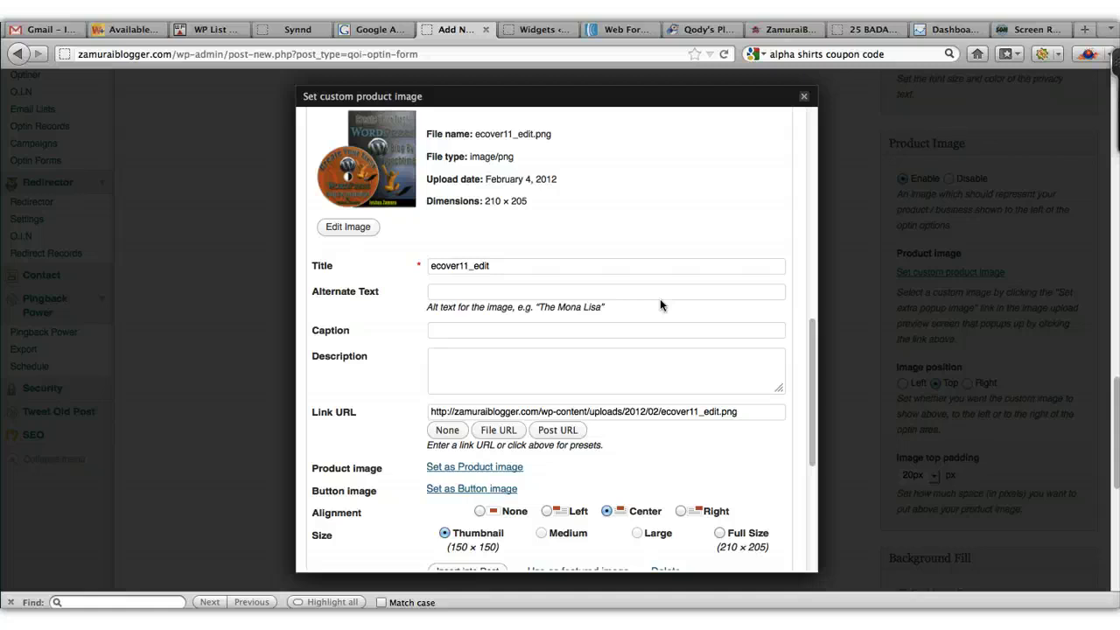
scroll(660, 299, "down", 2)
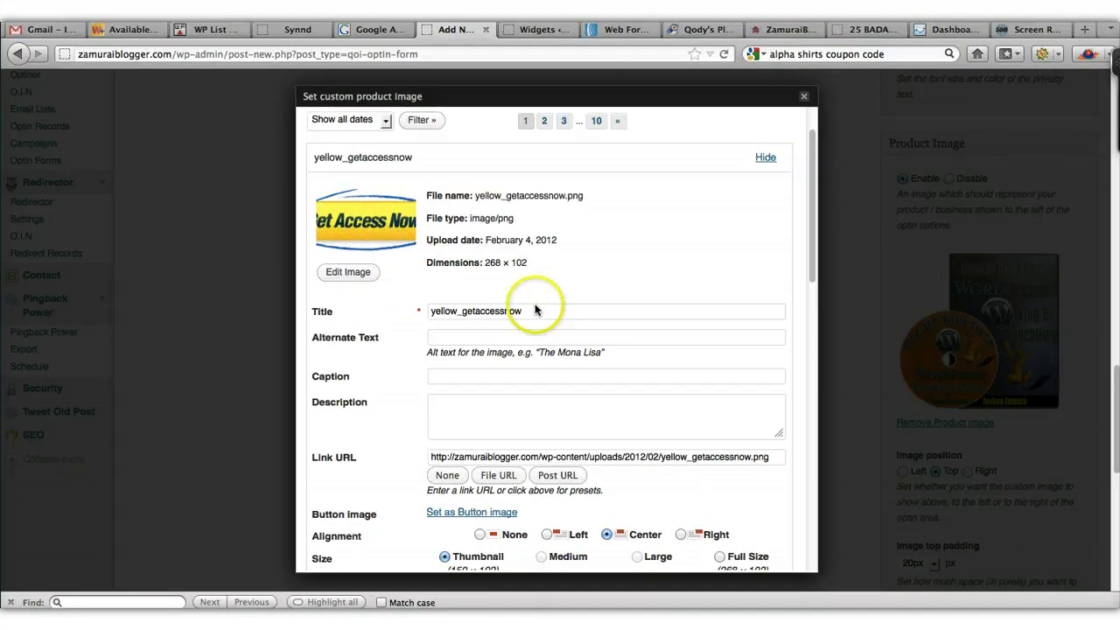
scroll(517, 315, "down", 4)
left_click(484, 303)
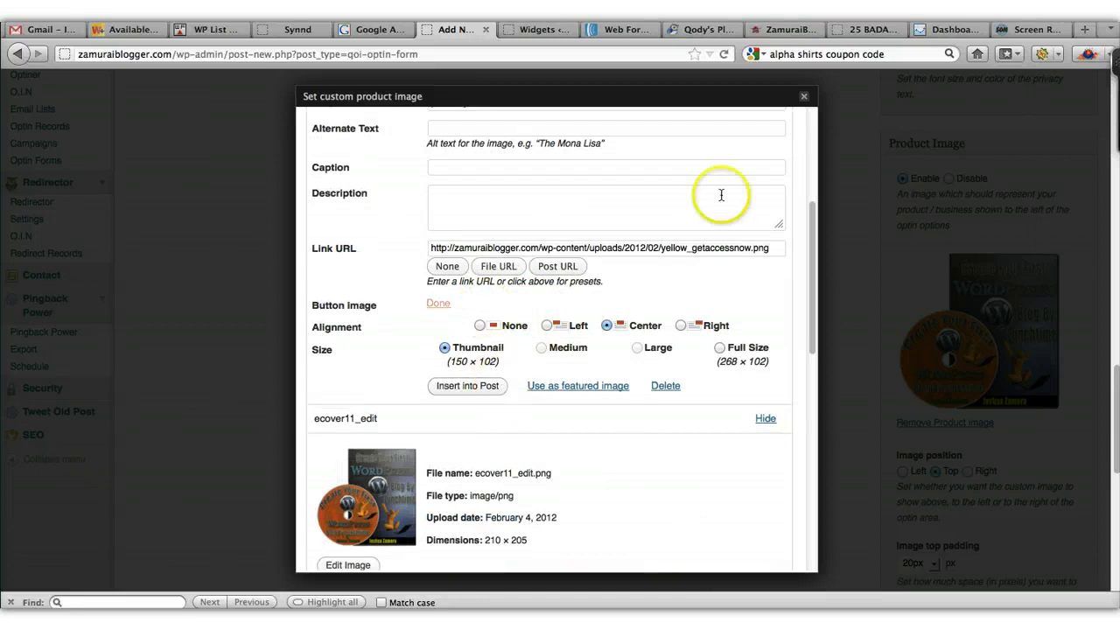
Step: Close the custom product image dialog and set the optin form container's height to 550 px
left_click(803, 96)
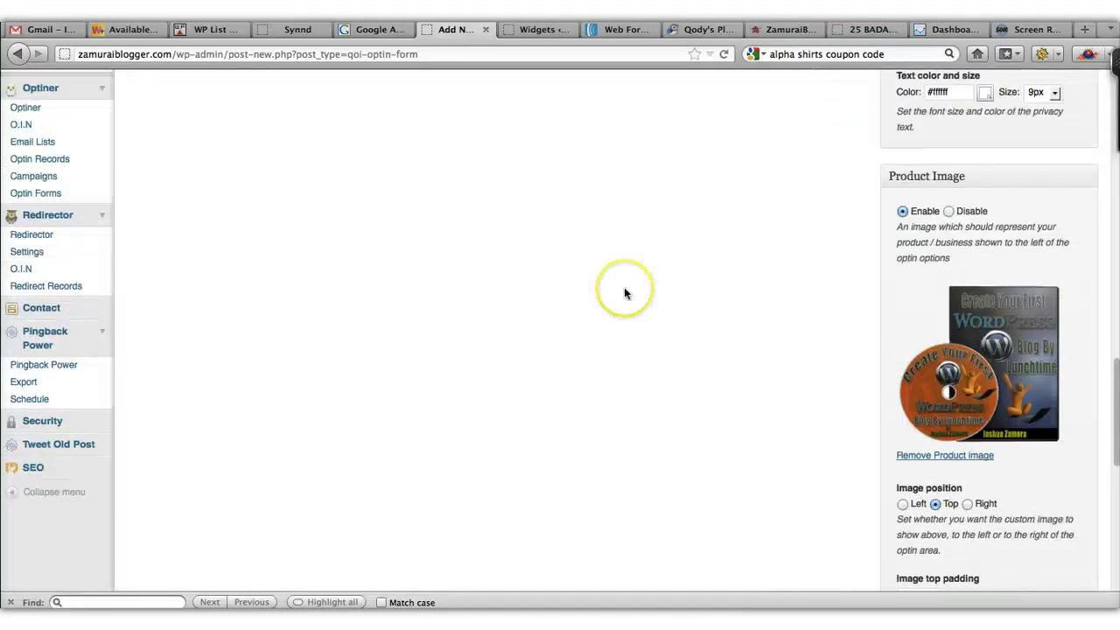
scroll(622, 293, "up", 10)
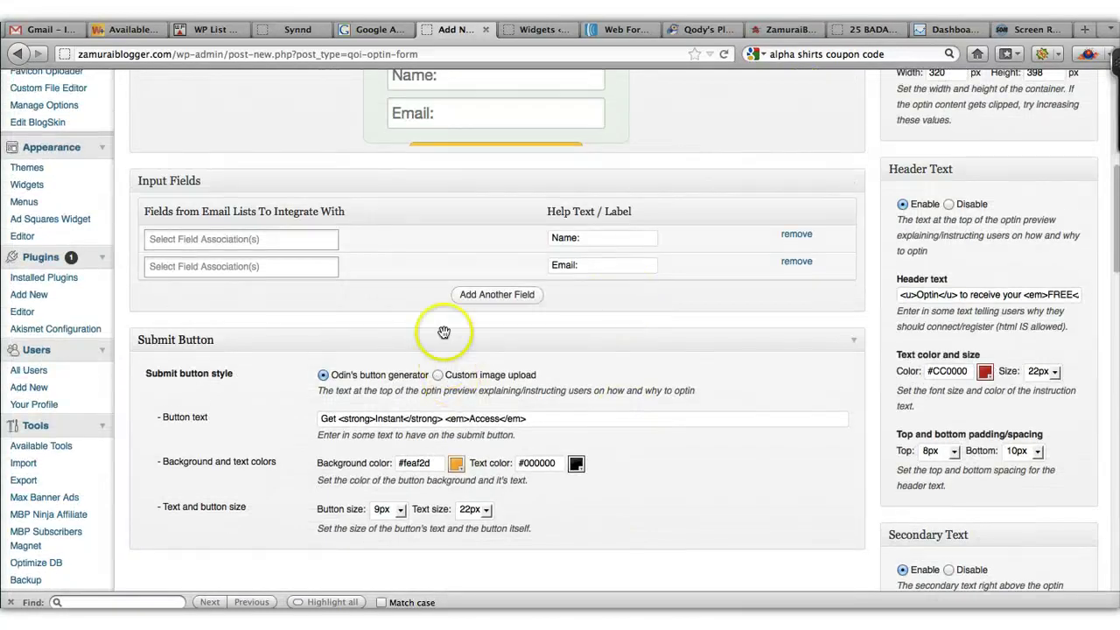
scroll(663, 177, "up", 5)
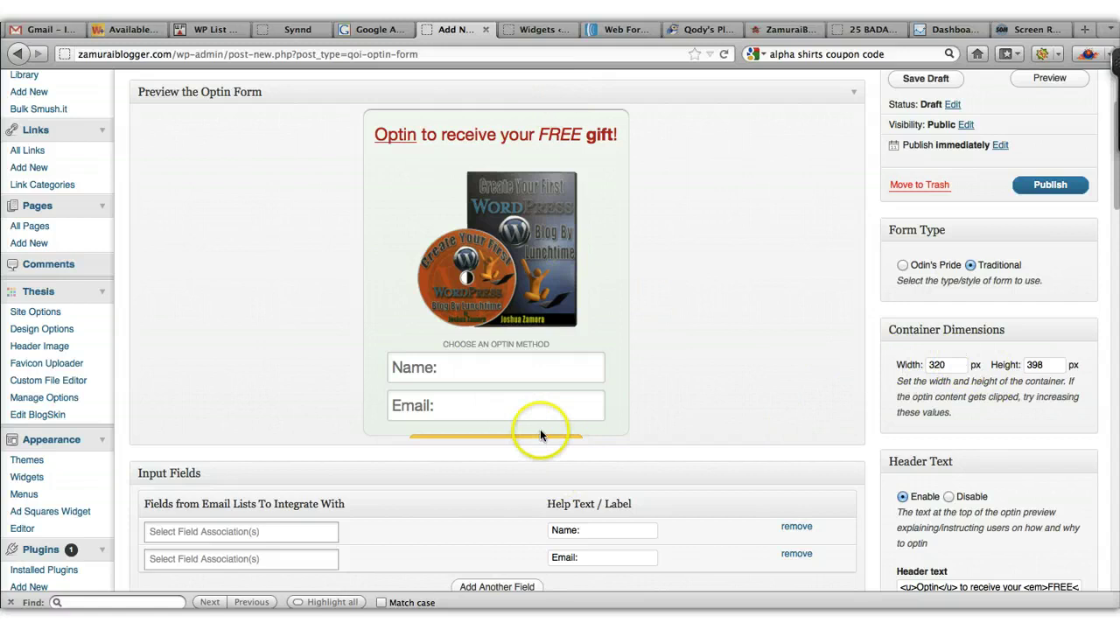
left_click(1046, 363)
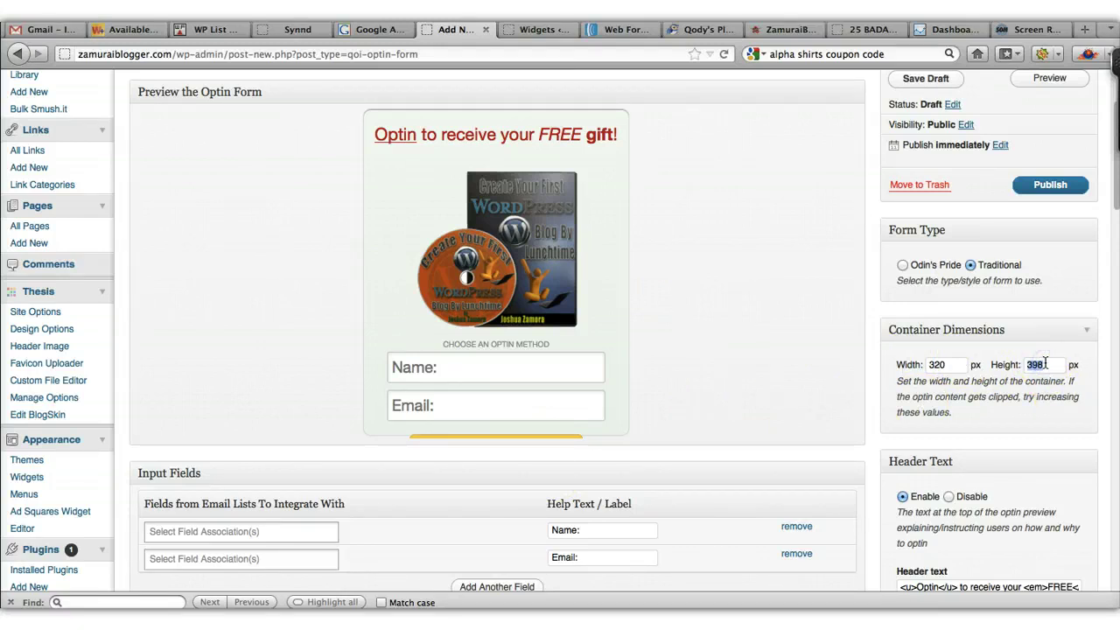
left_click(960, 422)
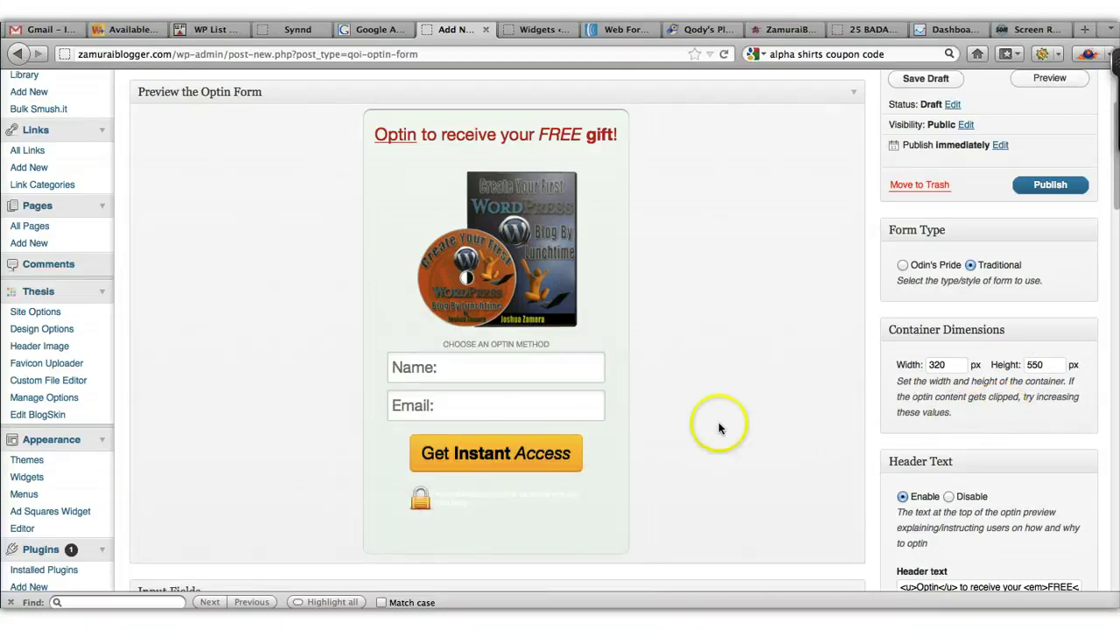
Step: Set the optin form container's width to 250 px and check the resized form preview
scroll(718, 422, "down", 1)
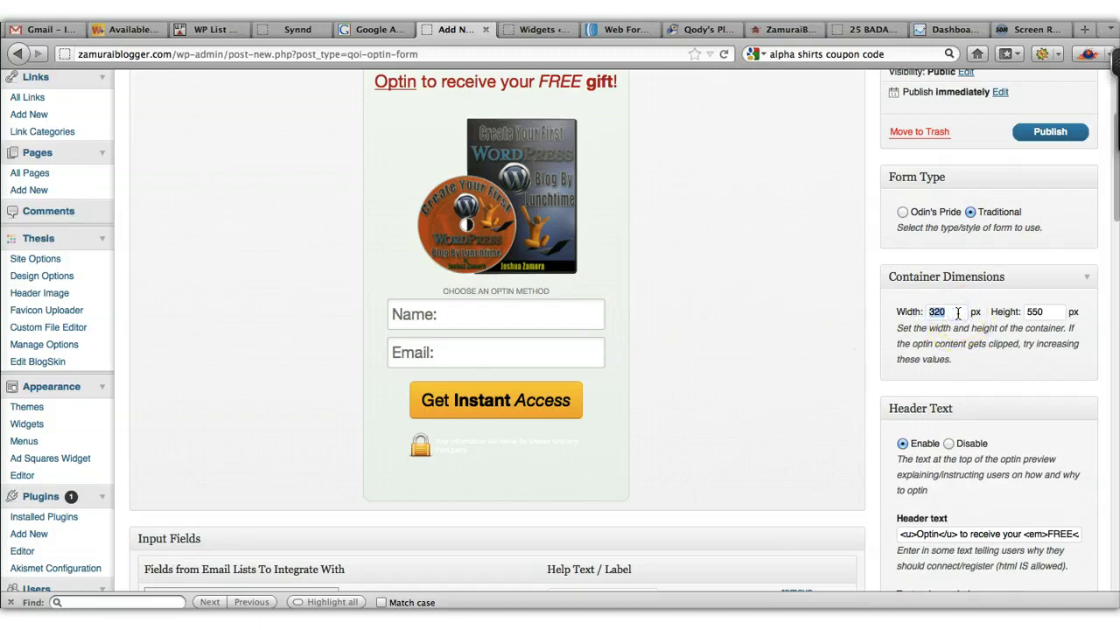
type("2")
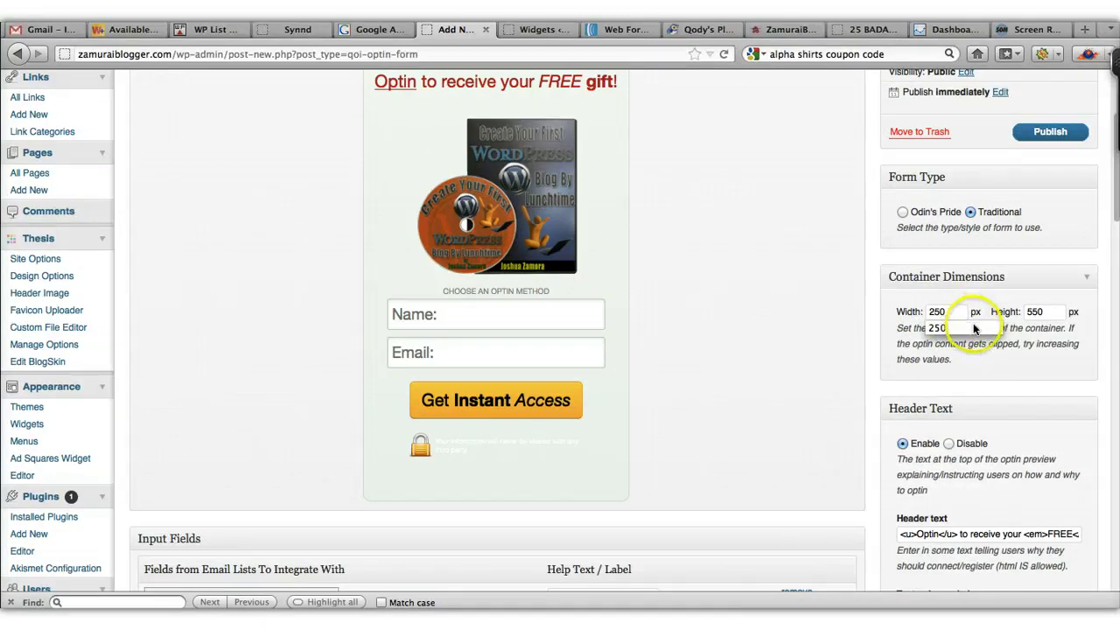
left_click(974, 329)
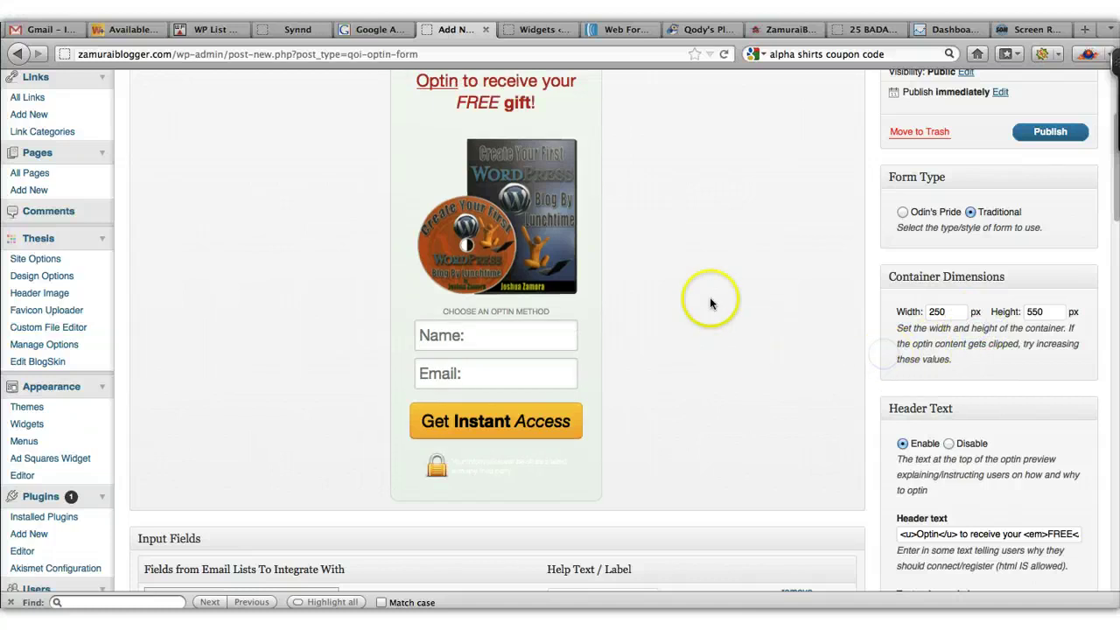
scroll(710, 300, "up", 2)
scroll(745, 342, "down", 2)
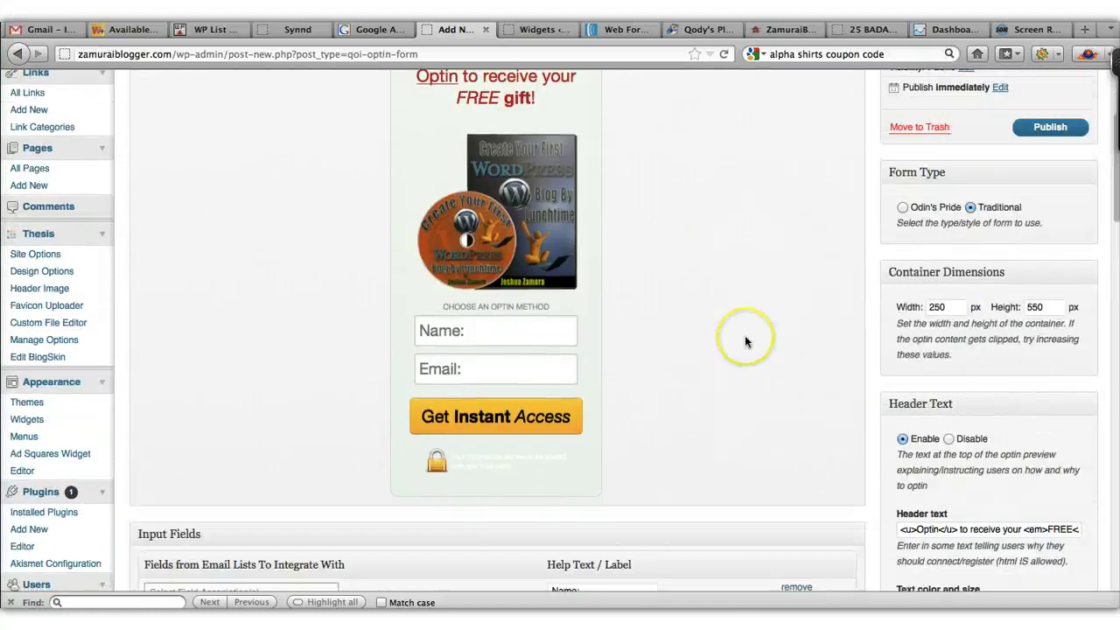
scroll(745, 341, "down", 7)
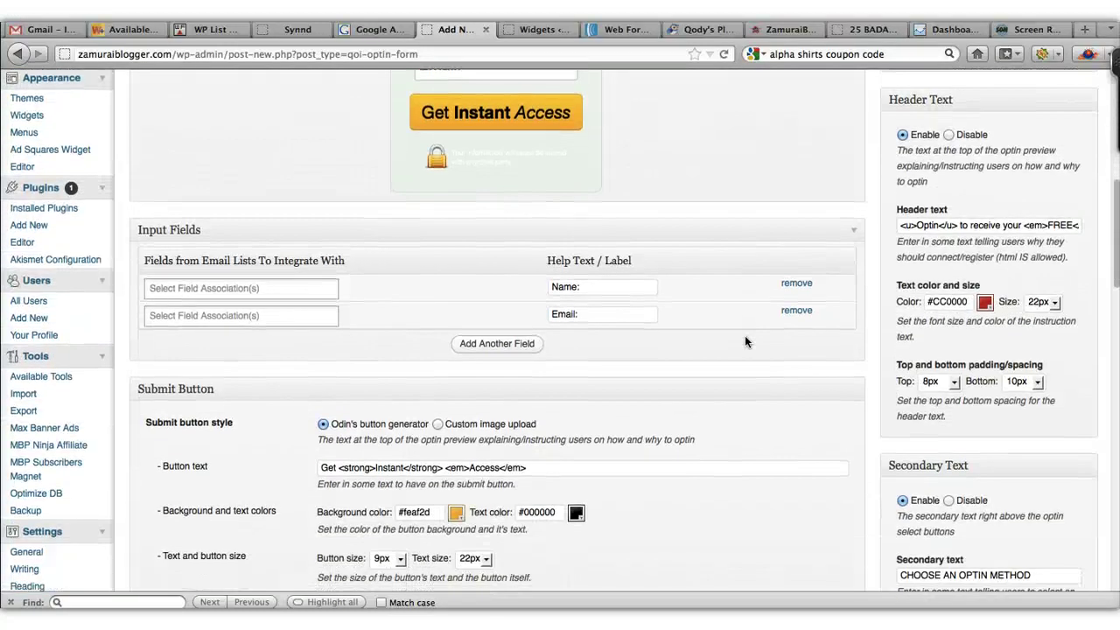
scroll(746, 341, "up", 7)
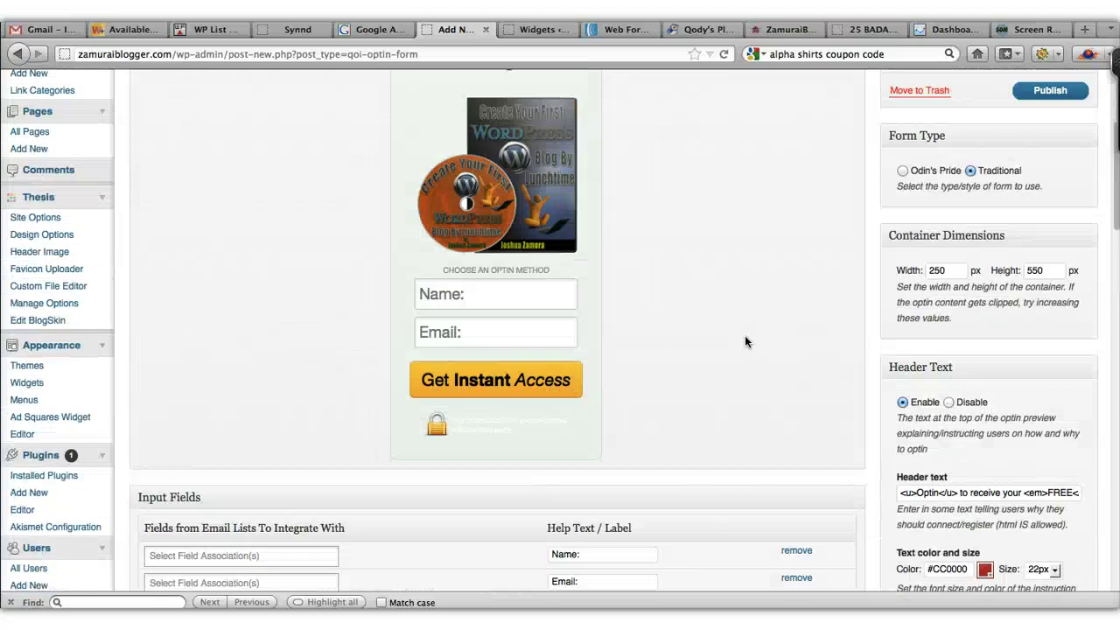
Step: Switch the Submit Button style to Custom image upload
left_click(742, 278)
scroll(758, 356, "down", 7)
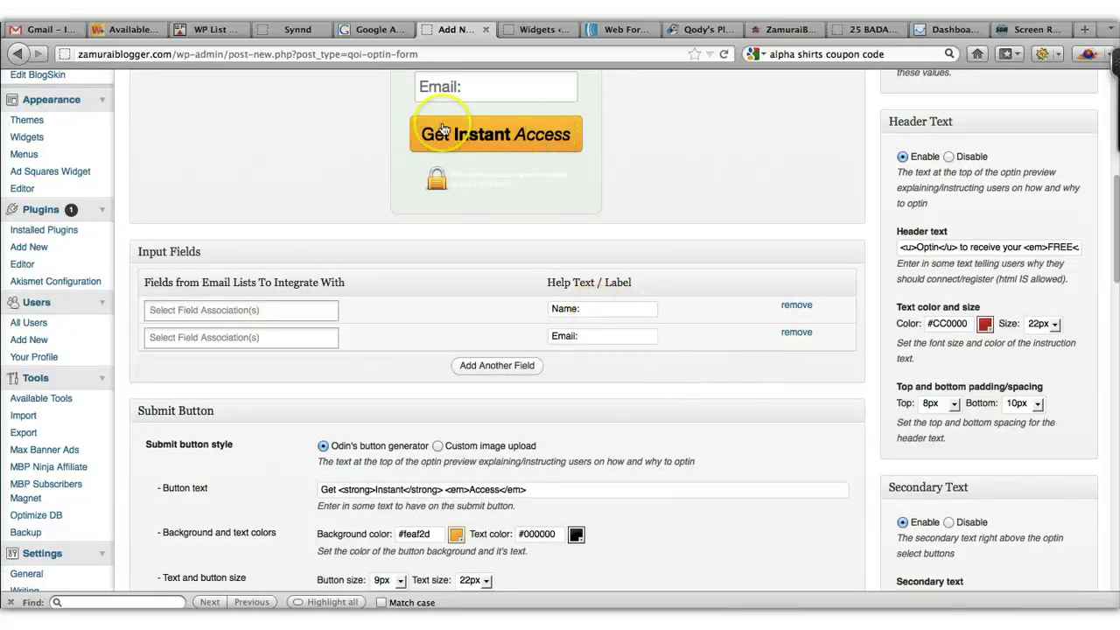
left_click(438, 446)
scroll(639, 468, "up", 3)
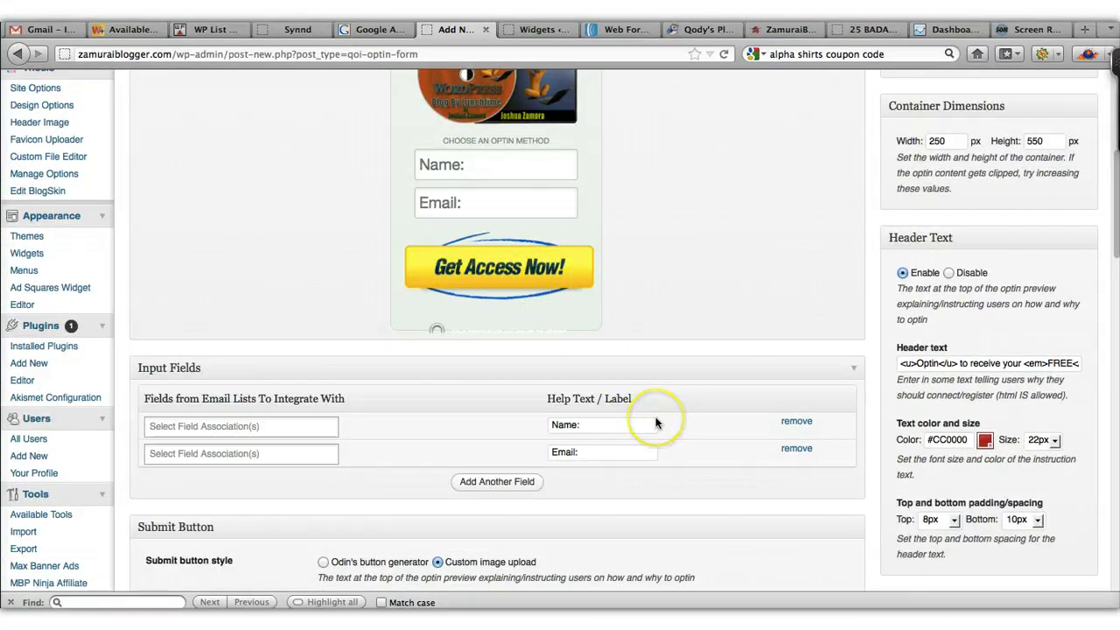
Step: Set the optin form container's height to 590 px
scroll(655, 420, "up", 6)
scroll(656, 423, "down", 5)
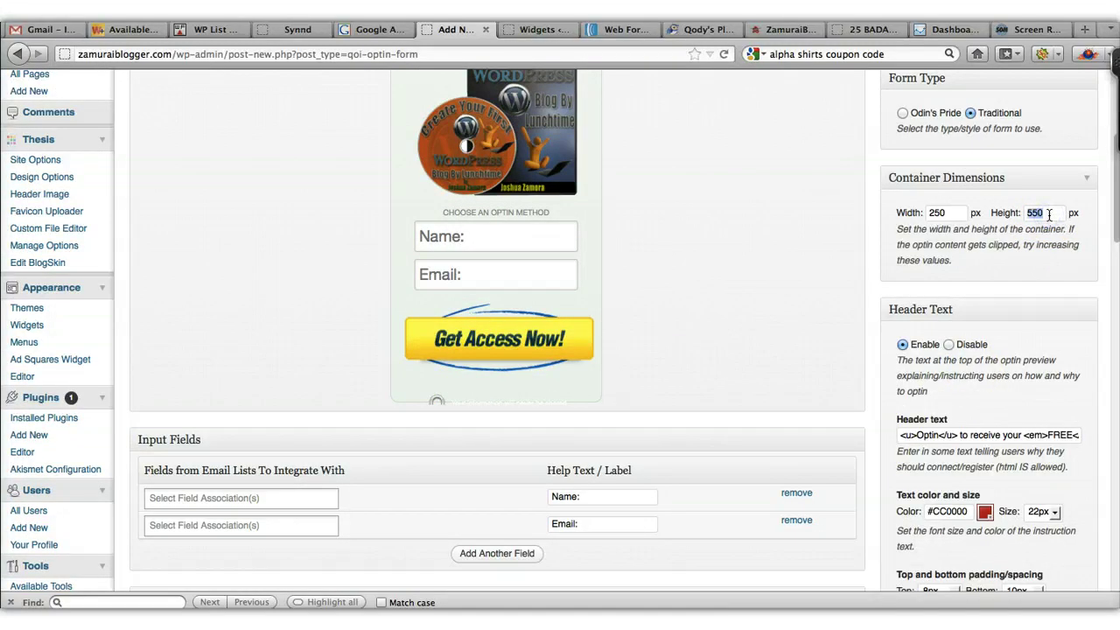
type("590")
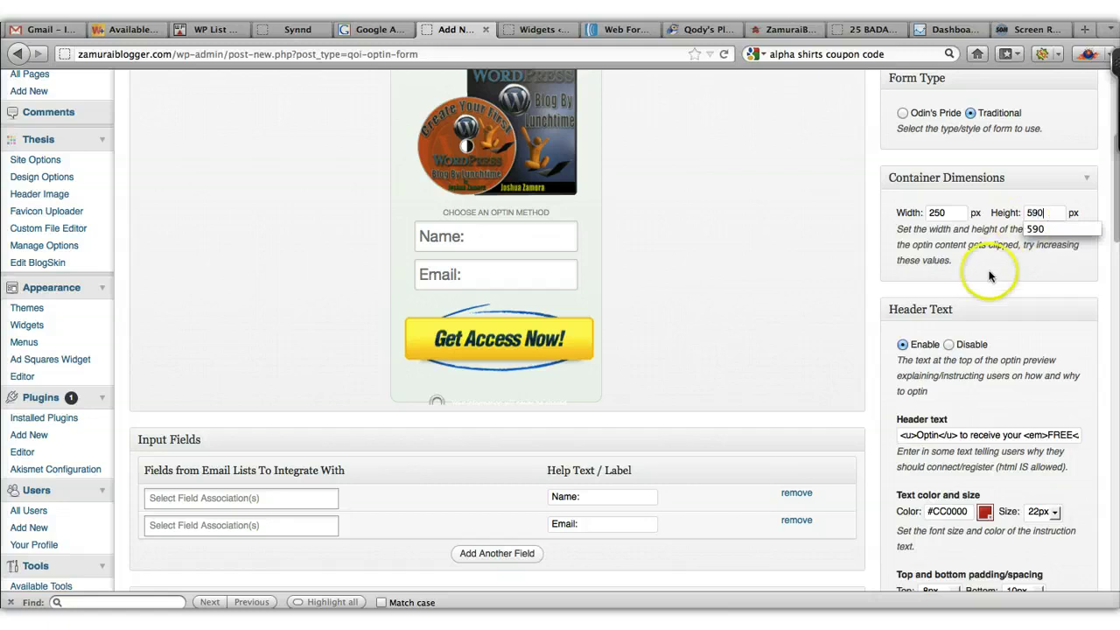
left_click(990, 276)
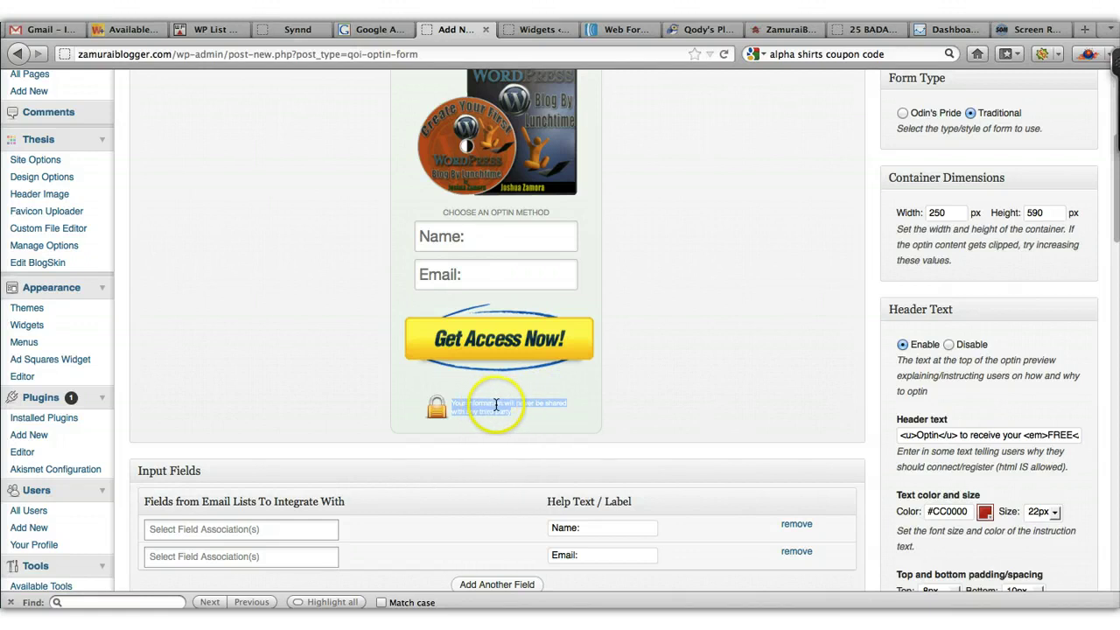
Step: Change the Privacy Text colour to dark #292121 and check it in the form preview
scroll(681, 451, "down", 20)
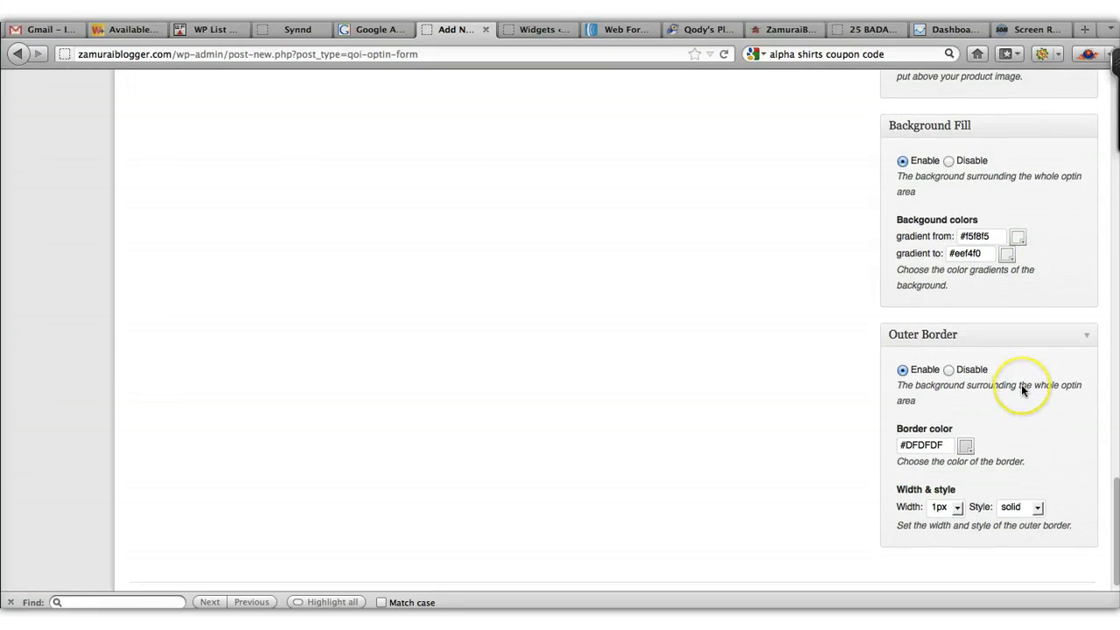
scroll(1021, 385, "down", 1)
scroll(1021, 384, "up", 5)
scroll(1022, 390, "up", 12)
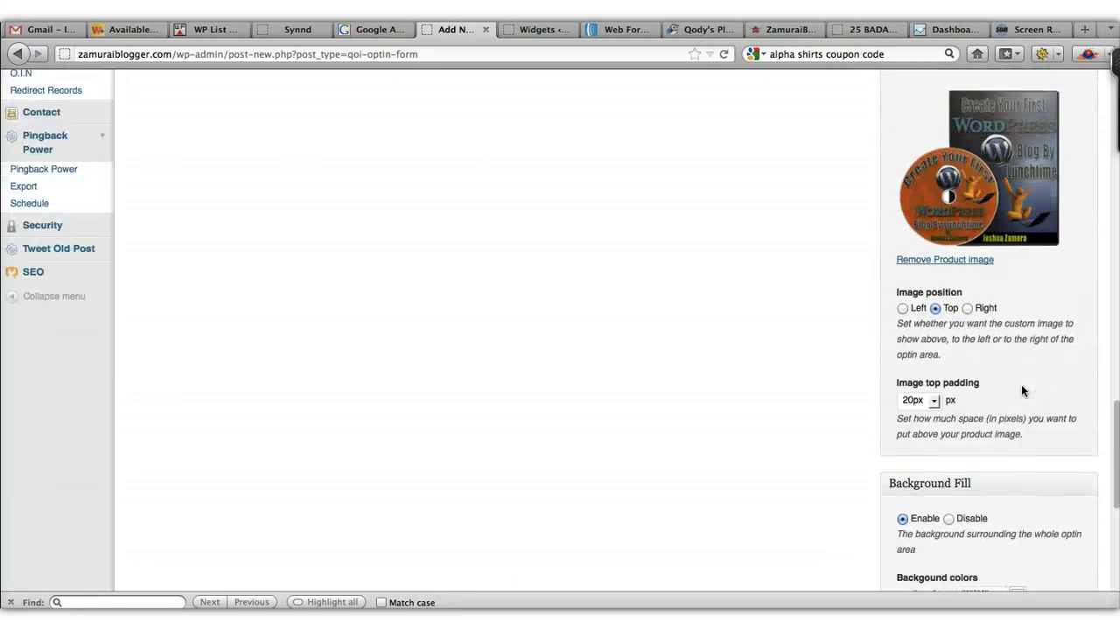
scroll(1021, 385, "up", 2)
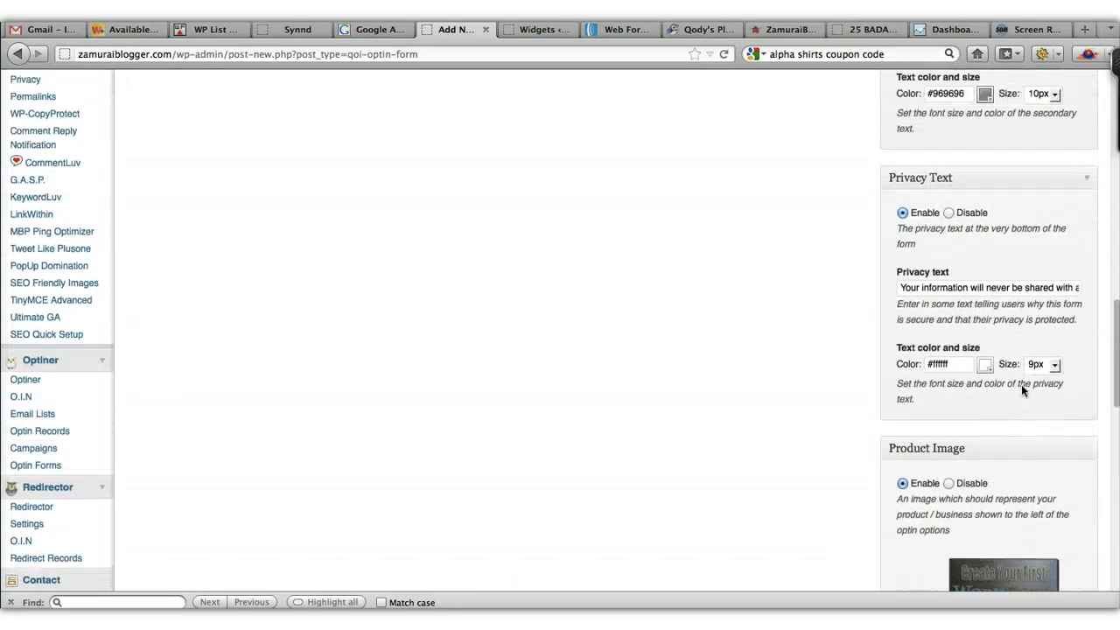
left_click(985, 367)
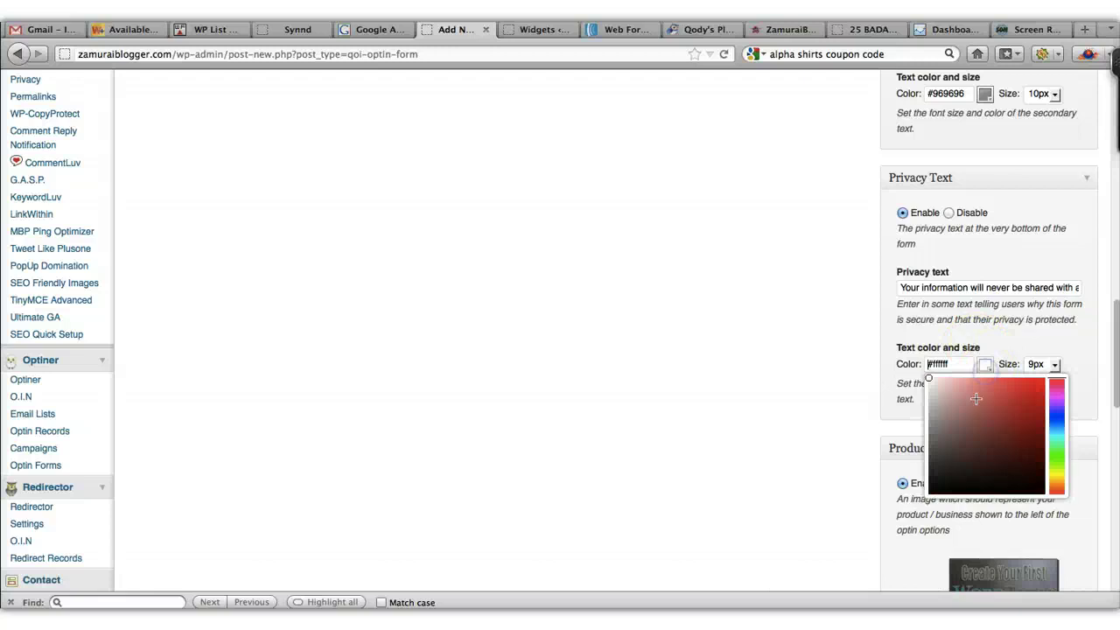
left_click(850, 366)
scroll(845, 357, "up", 15)
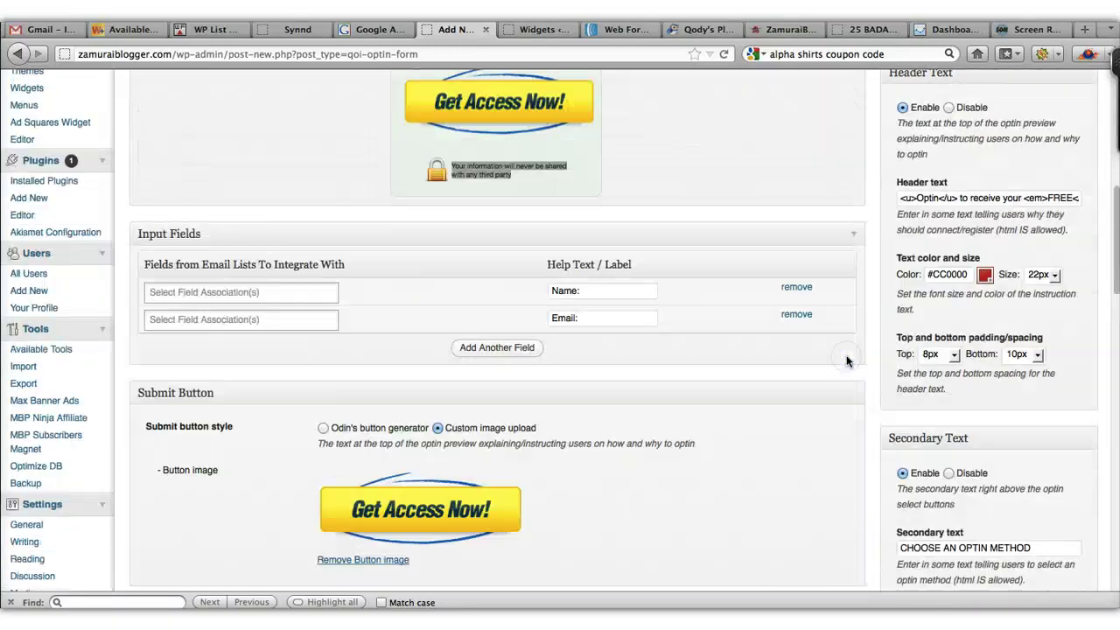
scroll(847, 361, "down", 3)
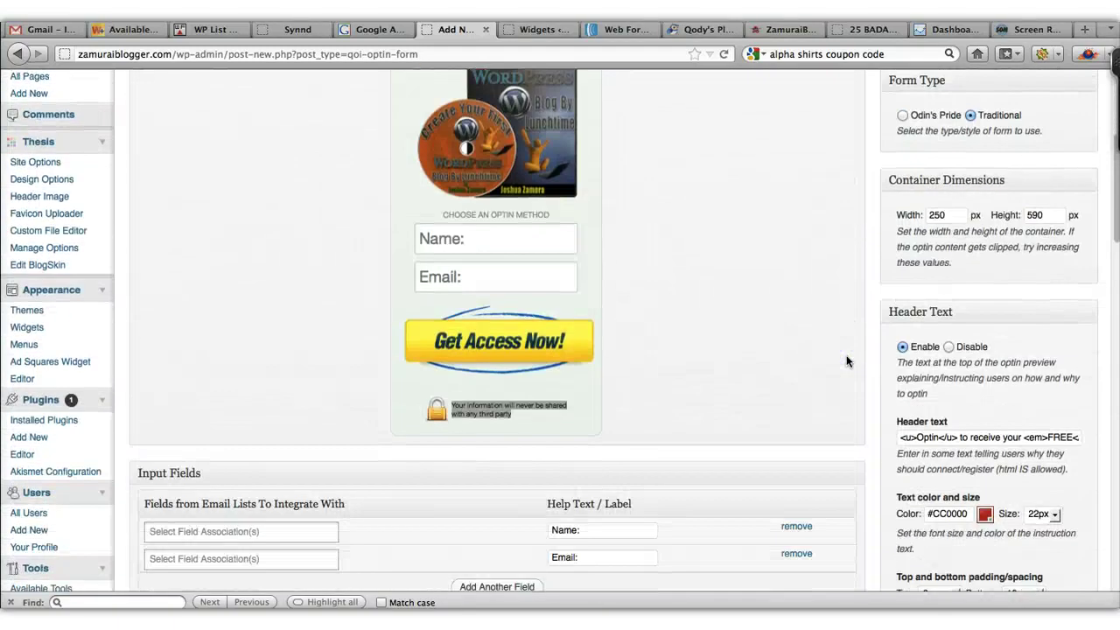
left_click(505, 403)
Step: Review the complete optin form preview together with its input field, submit button and text settings
scroll(656, 412, "up", 3)
scroll(670, 425, "up", 2)
scroll(671, 424, "down", 2)
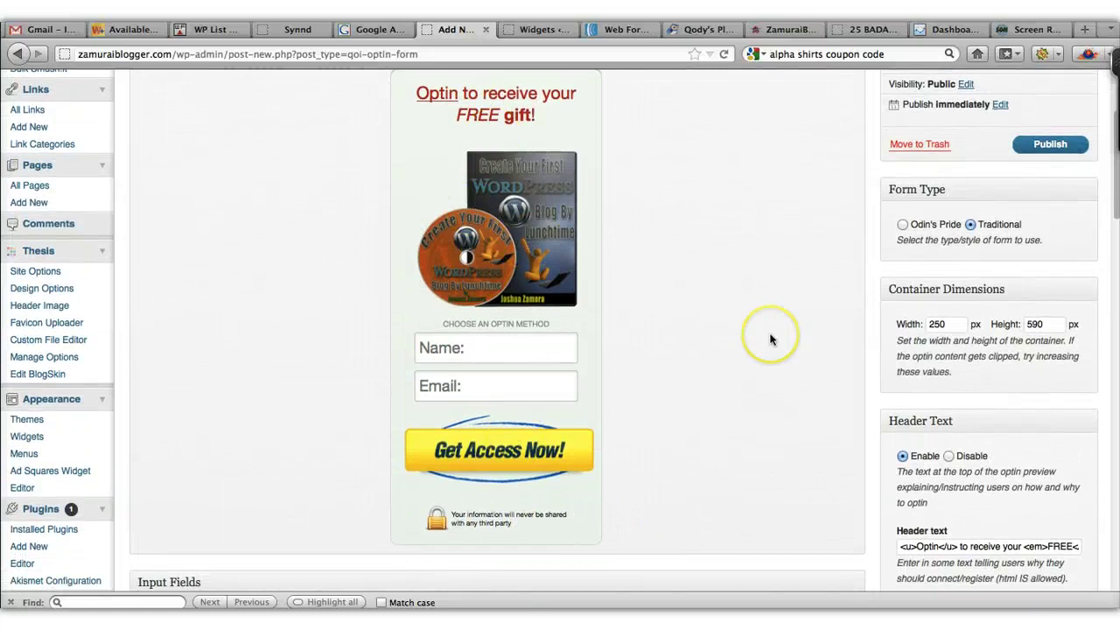
scroll(770, 339, "down", 10)
scroll(770, 339, "up", 10)
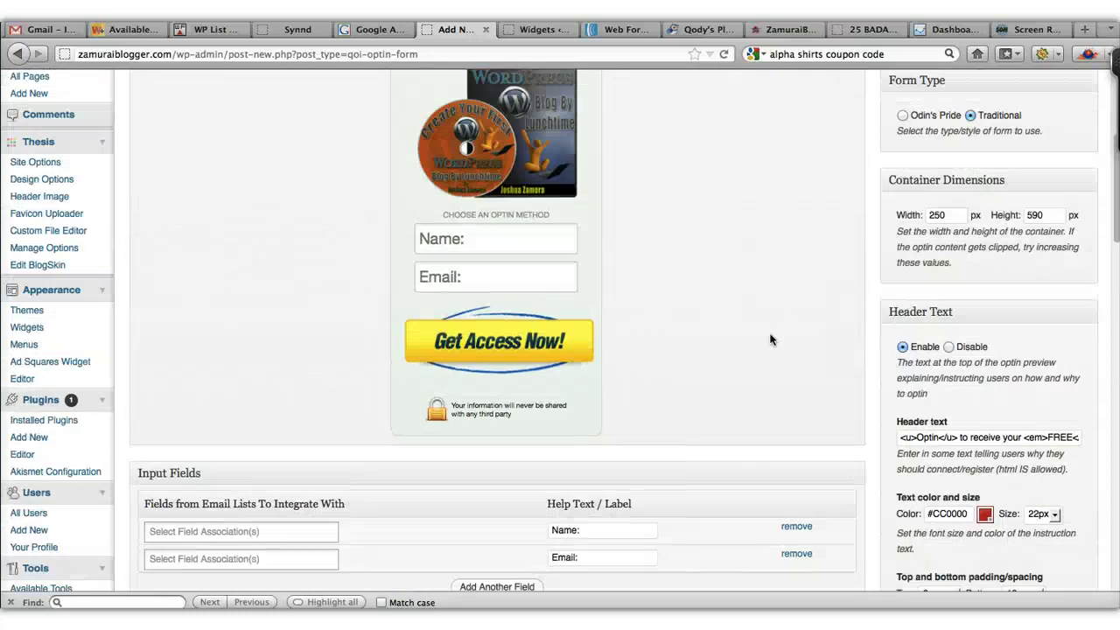
scroll(771, 339, "up", 1)
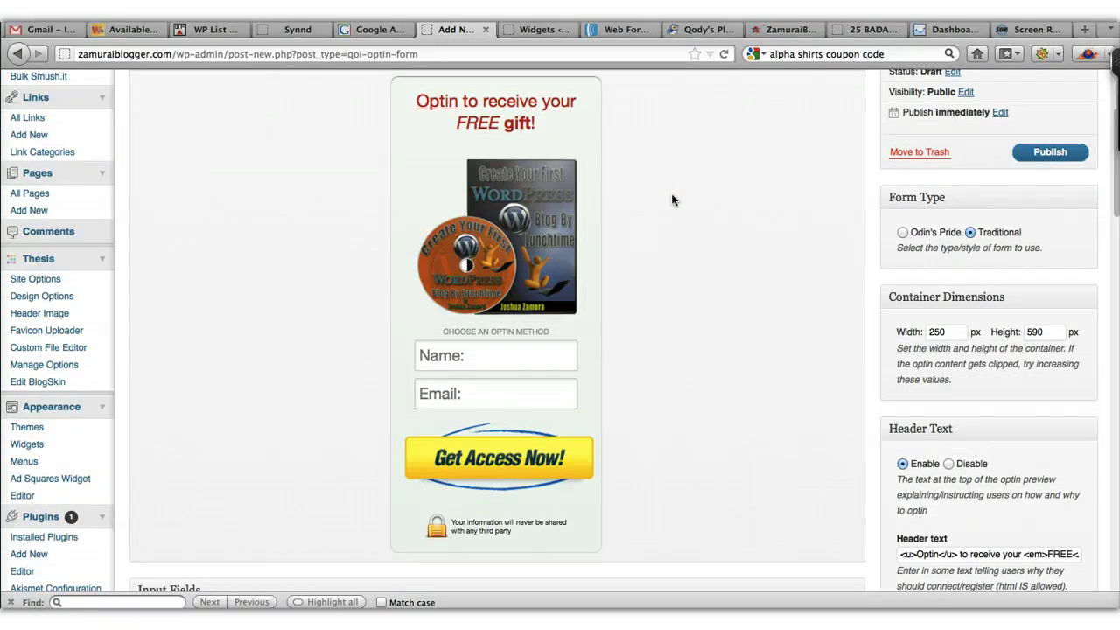
scroll(671, 199, "down", 5)
scroll(672, 200, "down", 6)
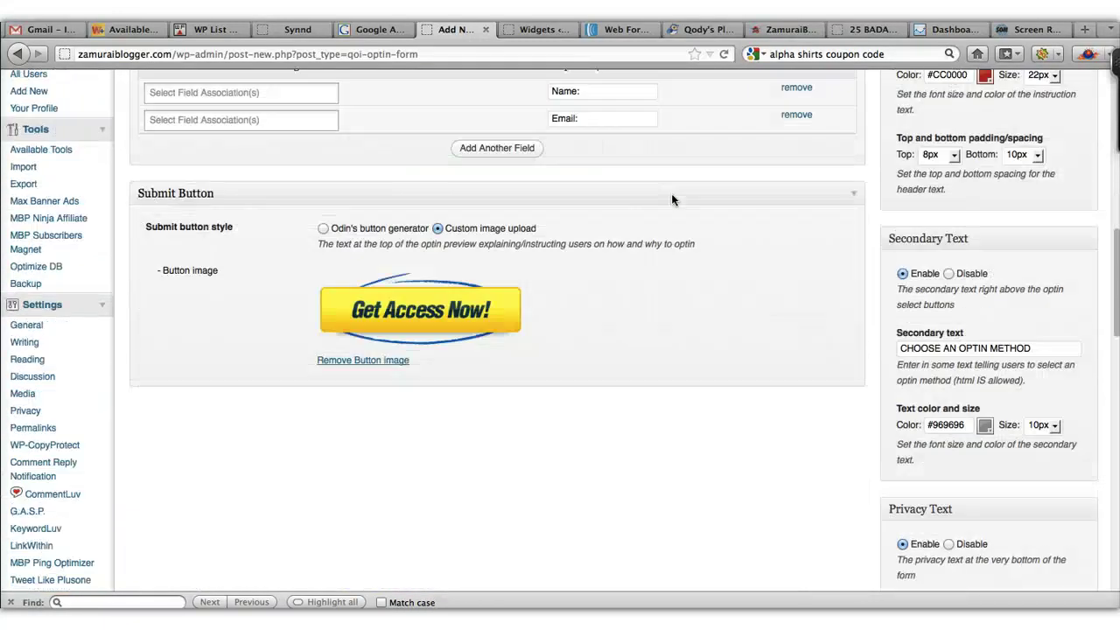
scroll(671, 199, "down", 4)
scroll(671, 199, "up", 17)
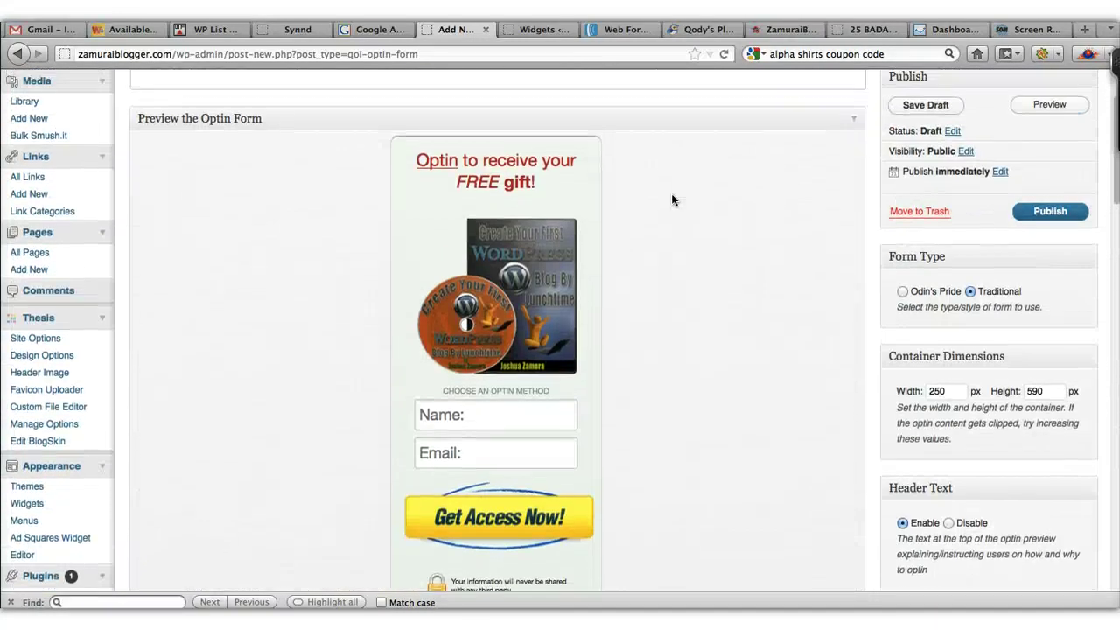
scroll(672, 199, "down", 1)
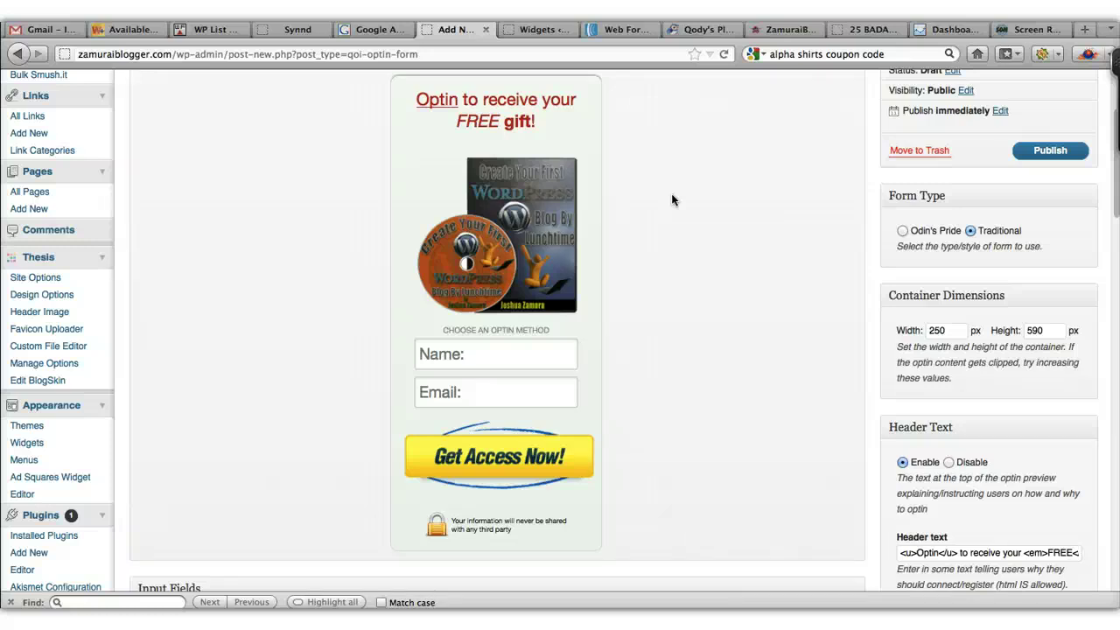
scroll(671, 200, "down", 1)
scroll(671, 200, "up", 2)
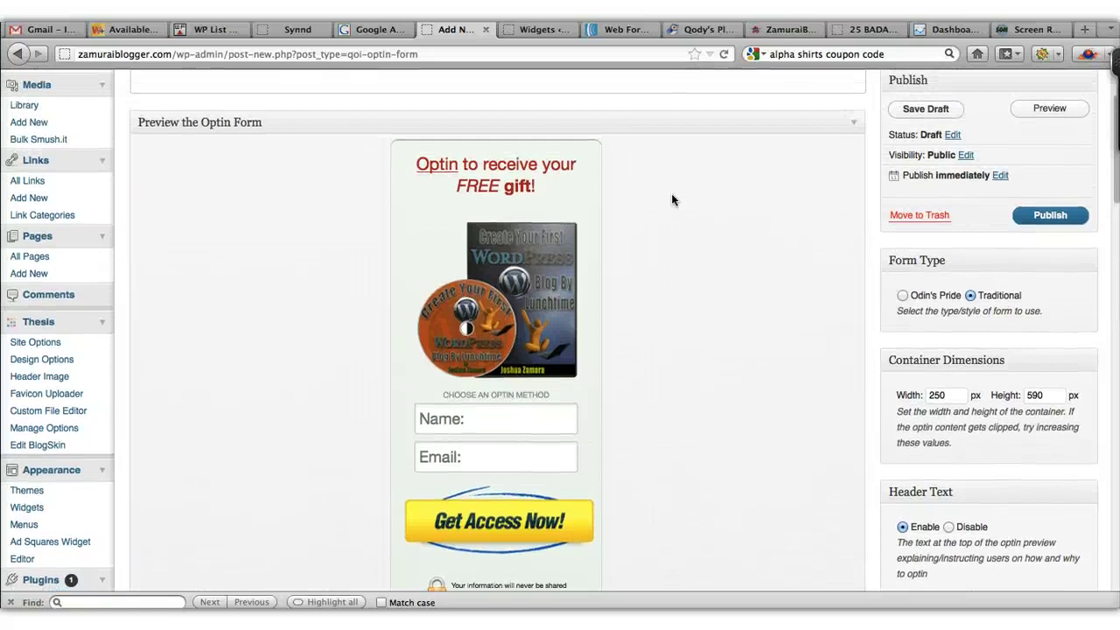
scroll(671, 200, "down", 1)
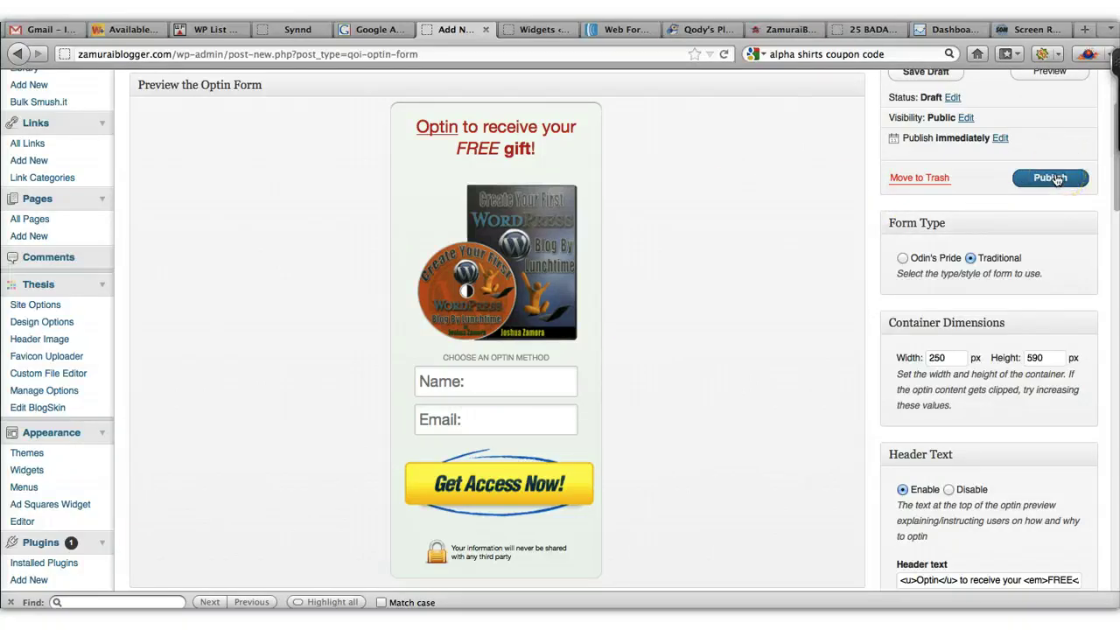
Step: Look at the Secondary Text colour choices and review the form's header, secondary and privacy text options
scroll(1068, 245, "down", 15)
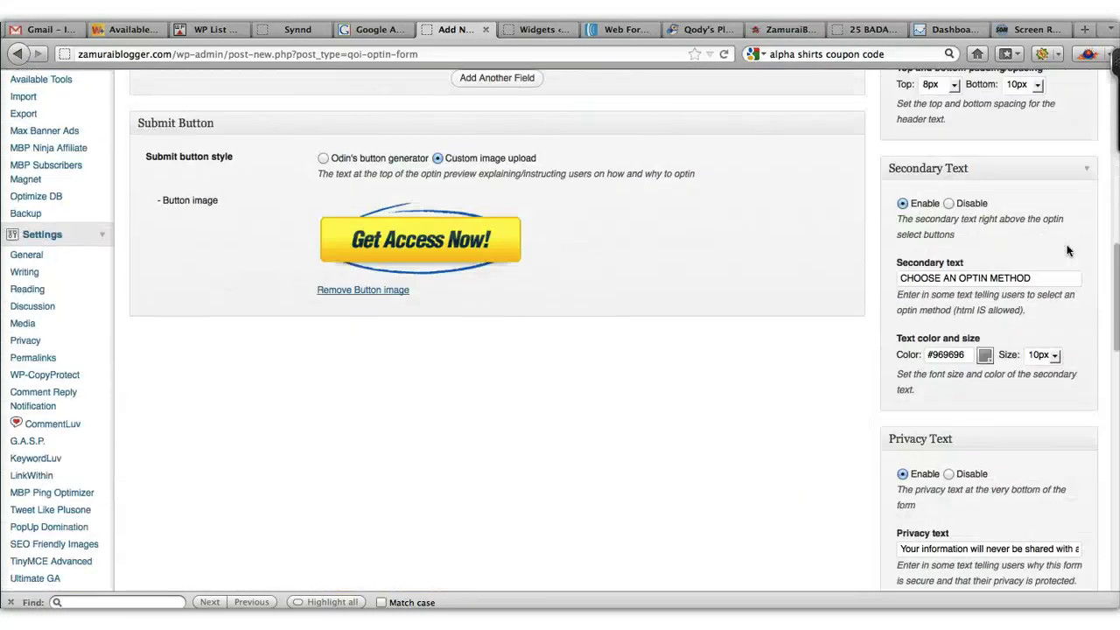
scroll(1067, 252, "down", 2)
left_click(984, 280)
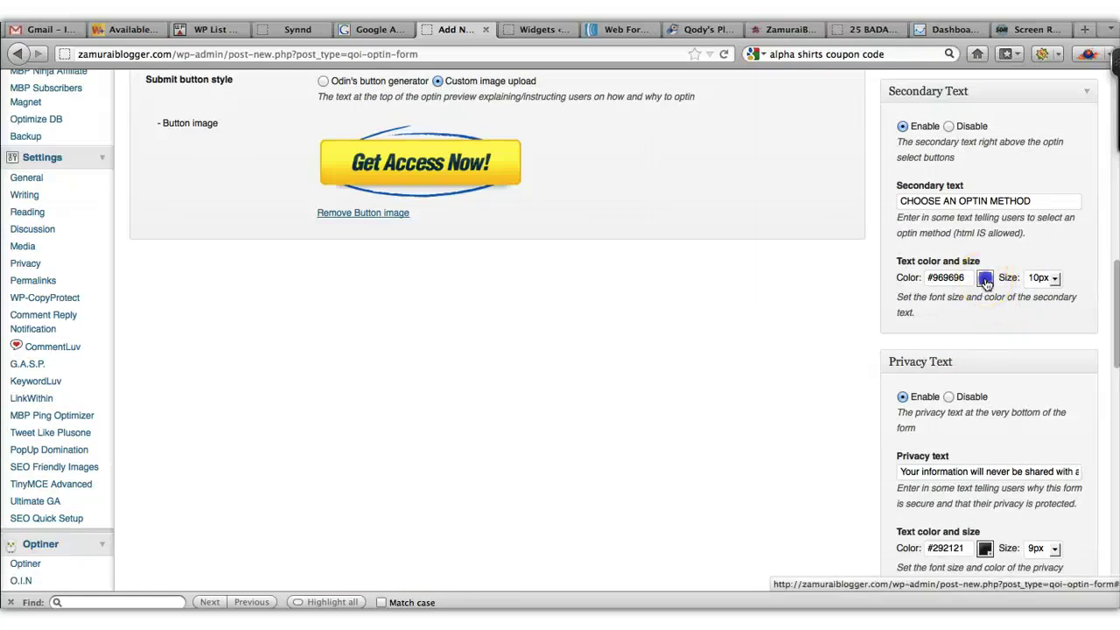
left_click(879, 393)
scroll(1033, 408, "down", 4)
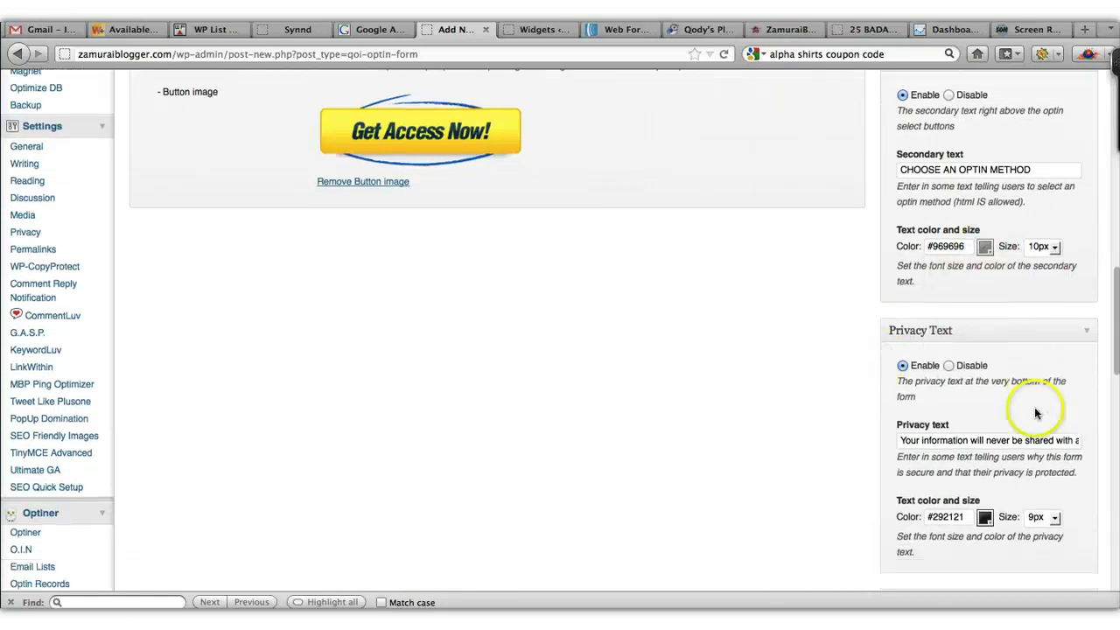
scroll(1037, 301, "up", 20)
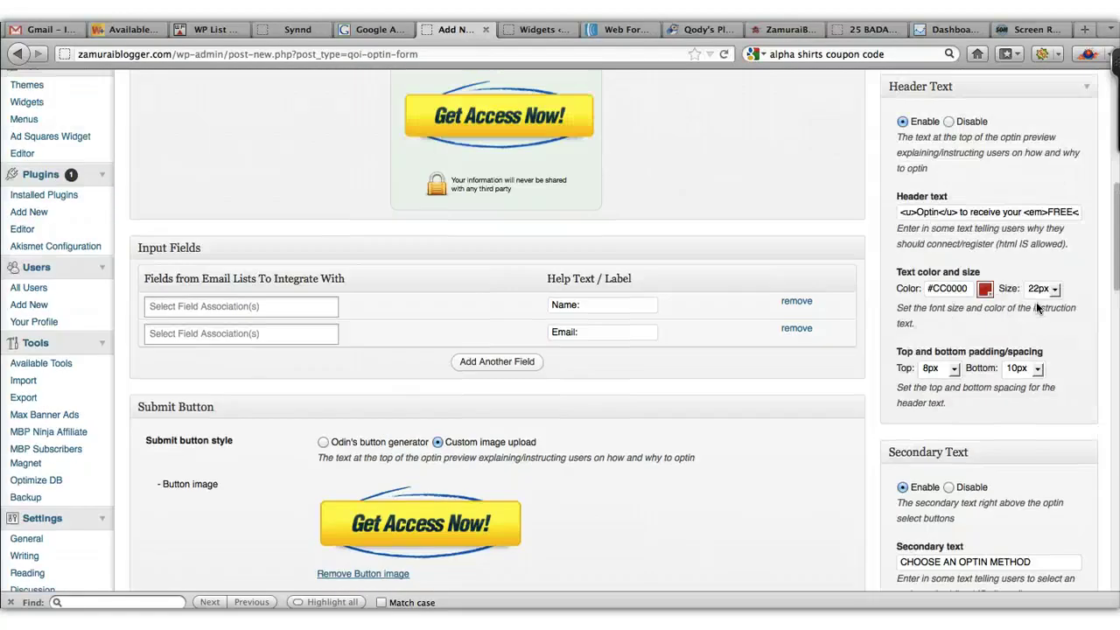
scroll(1036, 302, "up", 1)
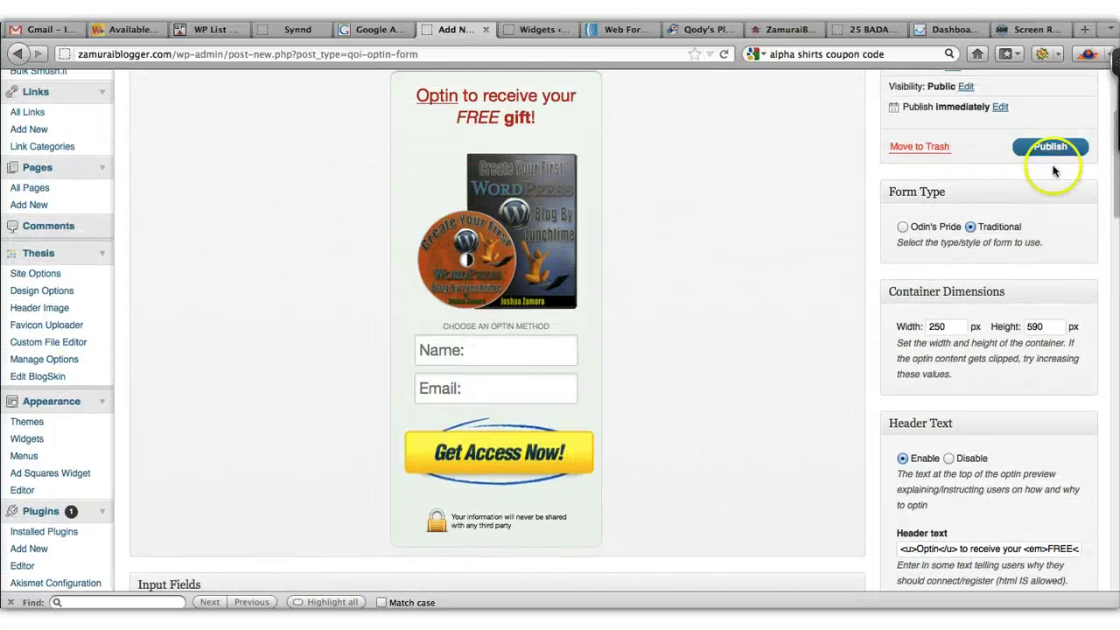
Step: Publish the new optin form with its 250 by 590 px container and look over the published form's edit page
left_click(1055, 148)
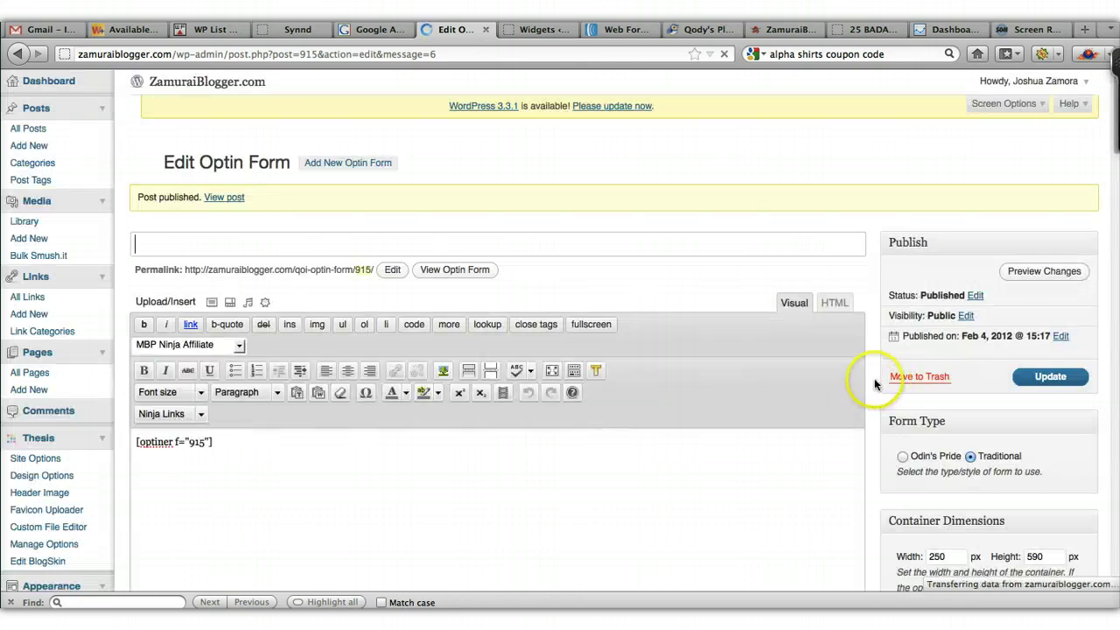
scroll(875, 385, "down", 10)
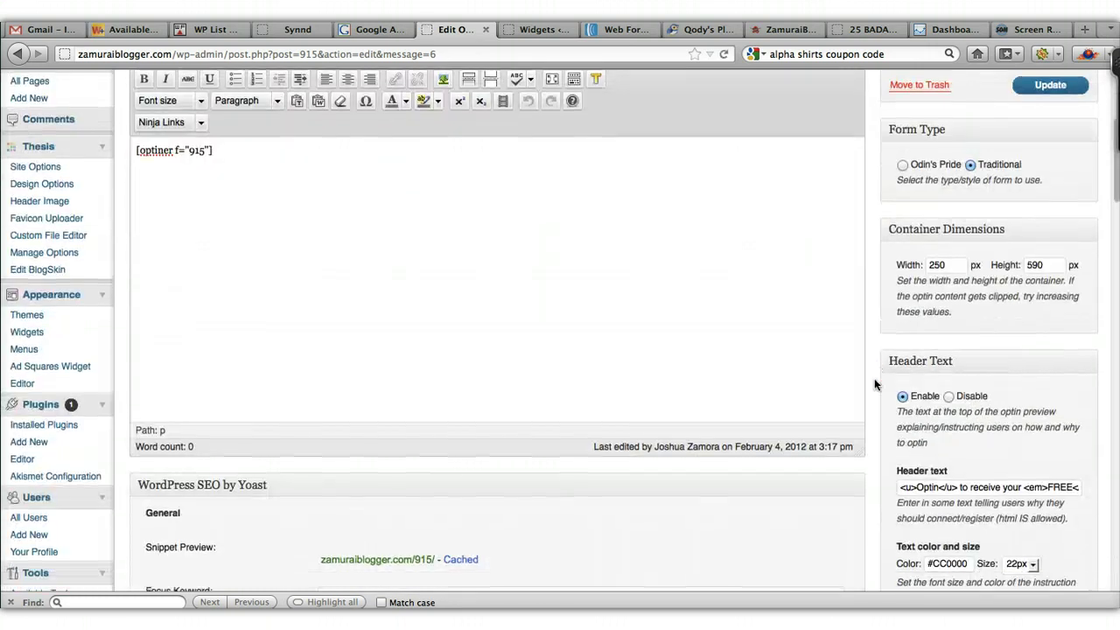
scroll(875, 385, "up", 5)
scroll(876, 386, "up", 3)
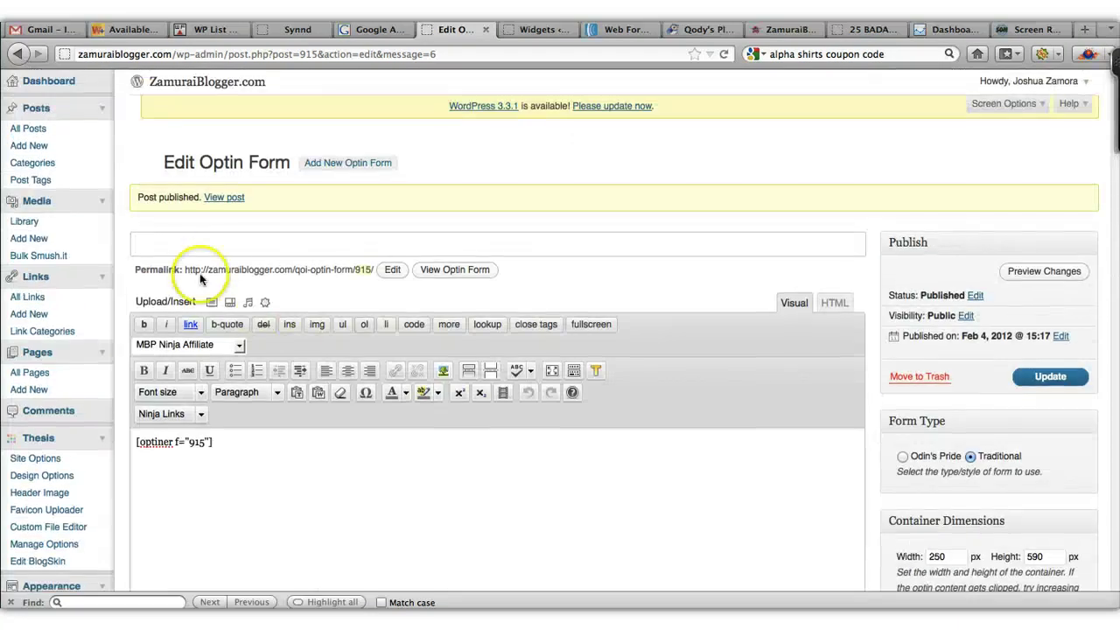
Step: Title the optin form Sidebar 3 and save the update
left_click(233, 248)
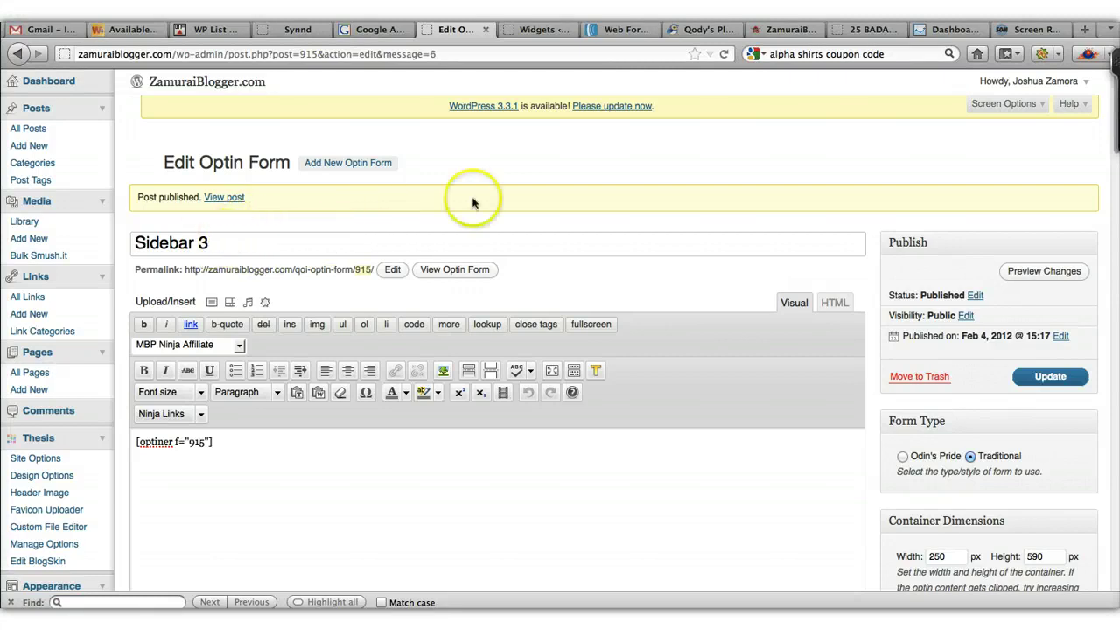
scroll(856, 228, "down", 3)
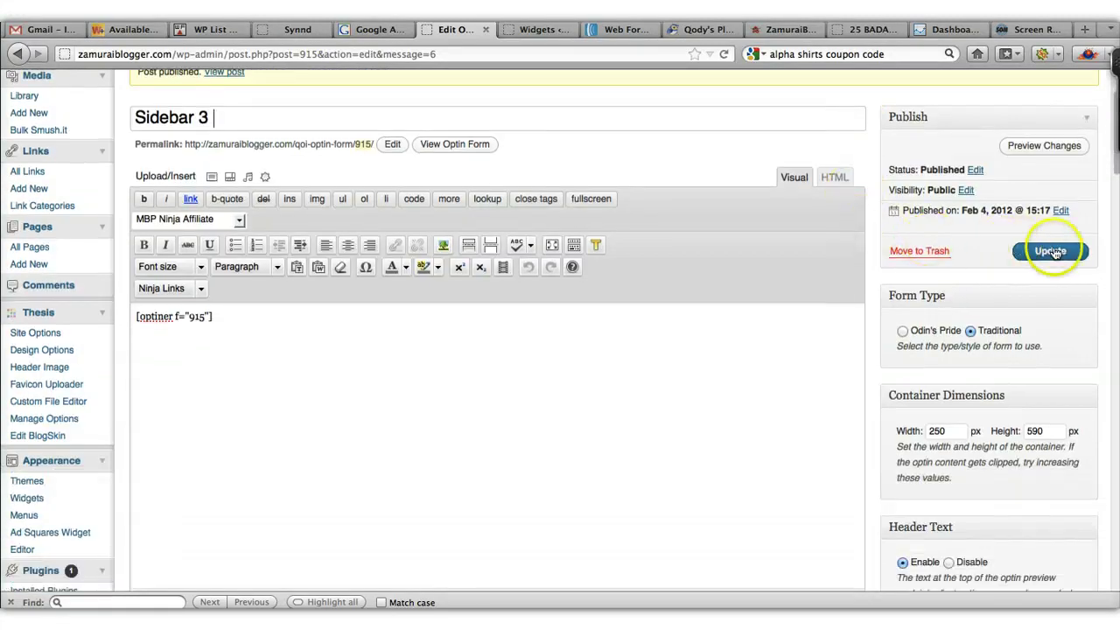
left_click(1053, 252)
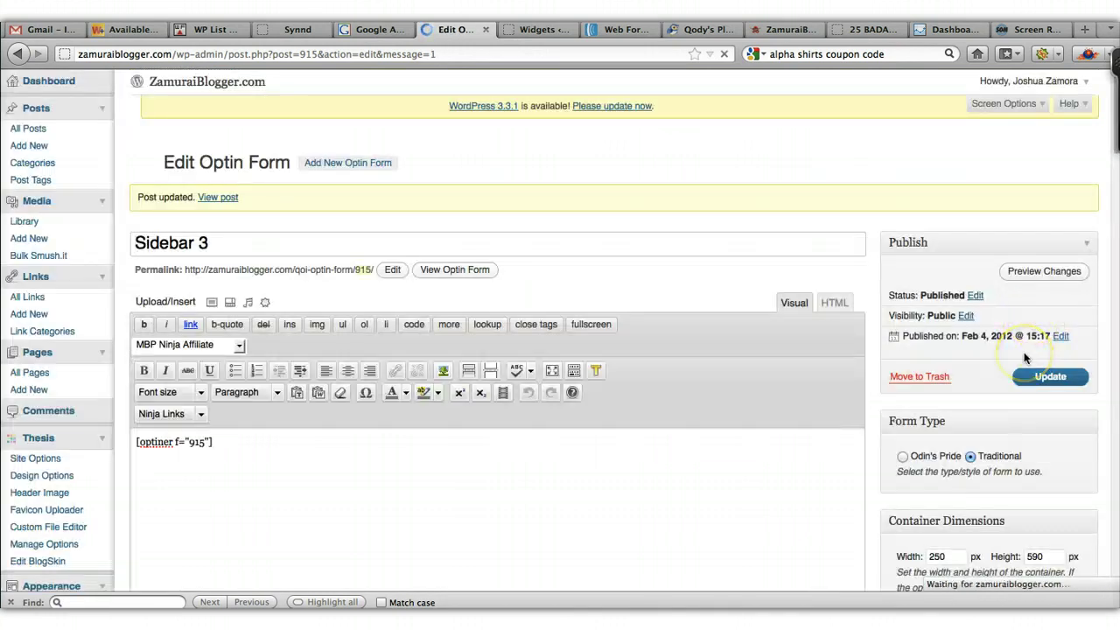
Step: Review the saved optin form's Secondary Text, Product Image and Background Fill settings alongside its preview
scroll(1024, 352, "down", 10)
scroll(1024, 352, "down", 10)
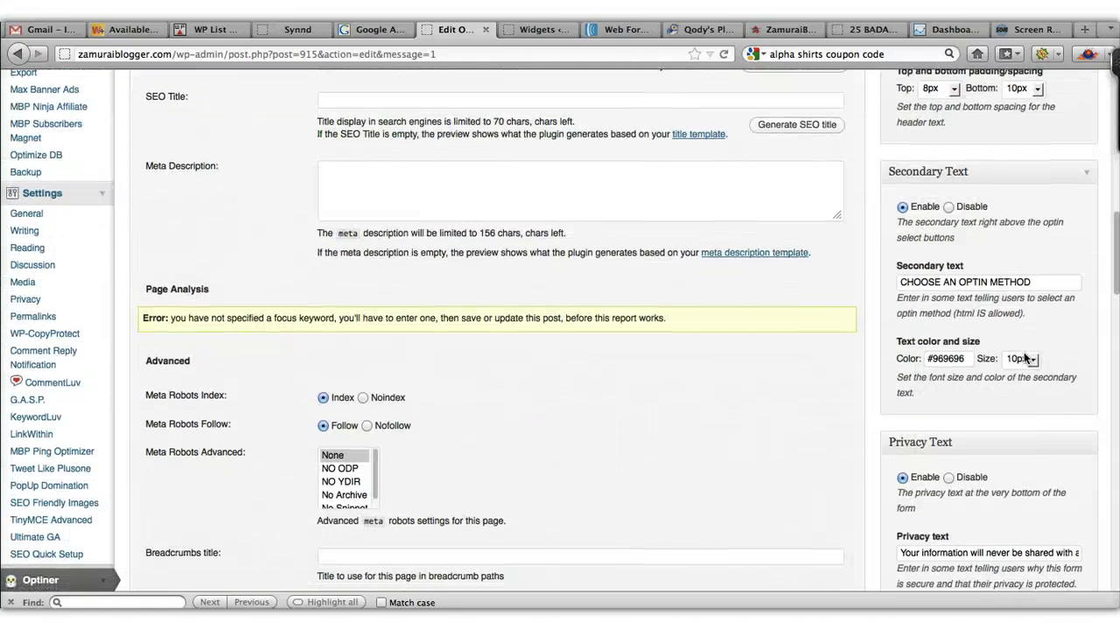
scroll(1023, 352, "up", 8)
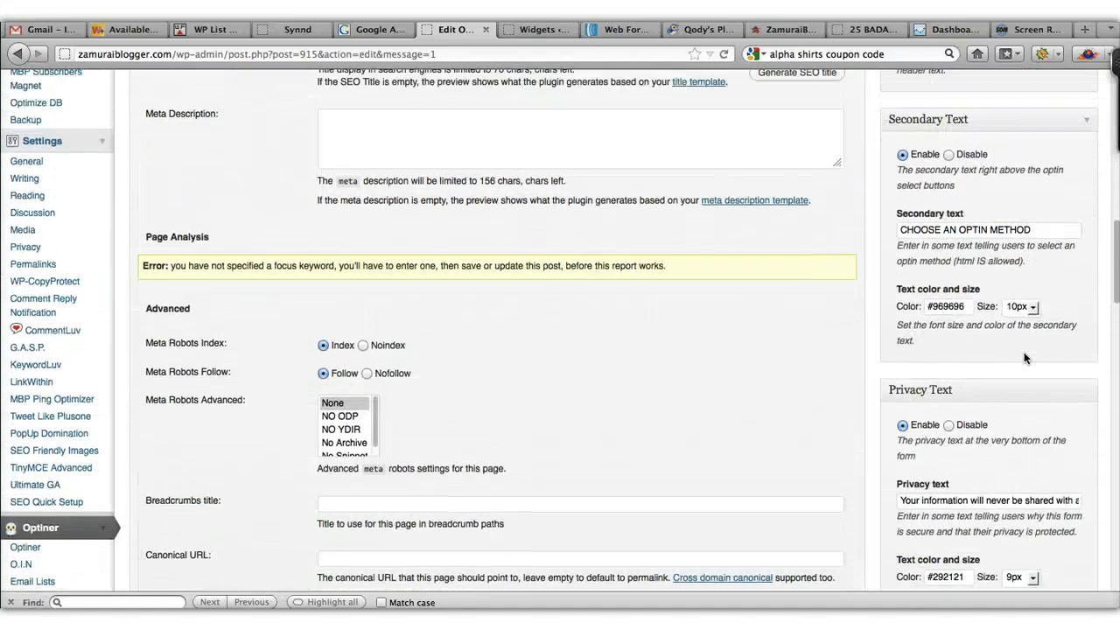
left_click(980, 341)
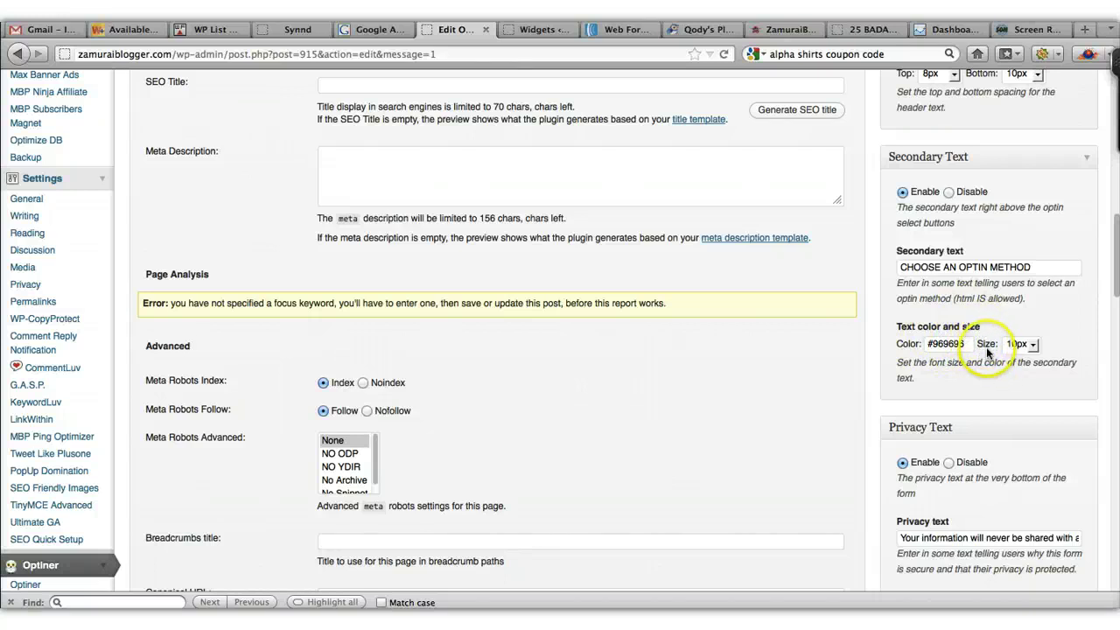
scroll(970, 384, "down", 2)
scroll(969, 386, "down", 15)
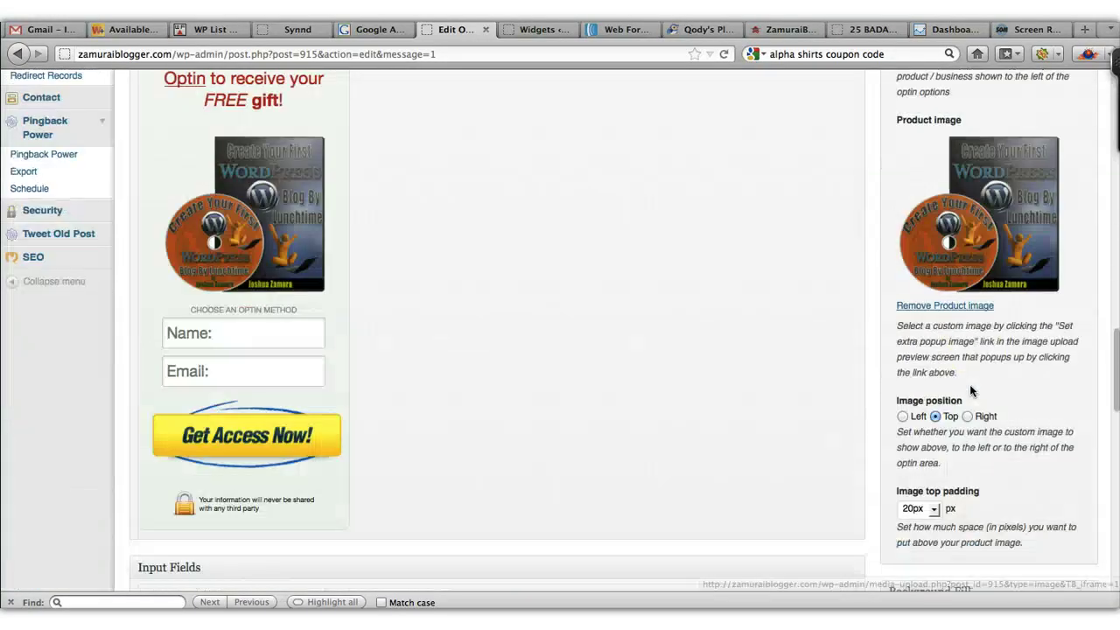
scroll(970, 384, "down", 2)
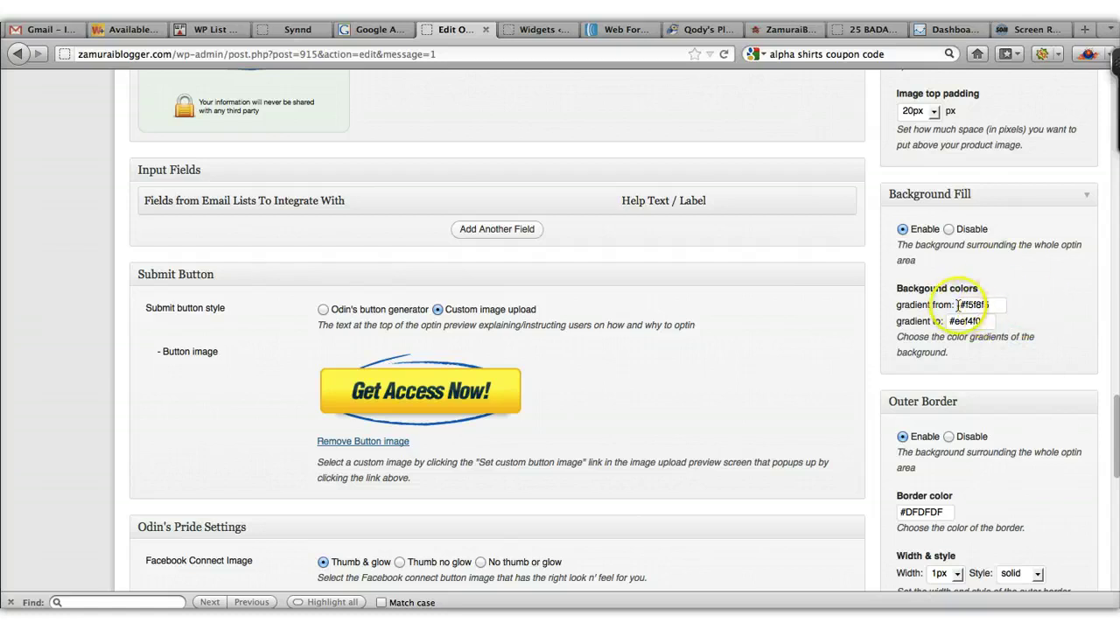
scroll(1033, 311, "up", 4)
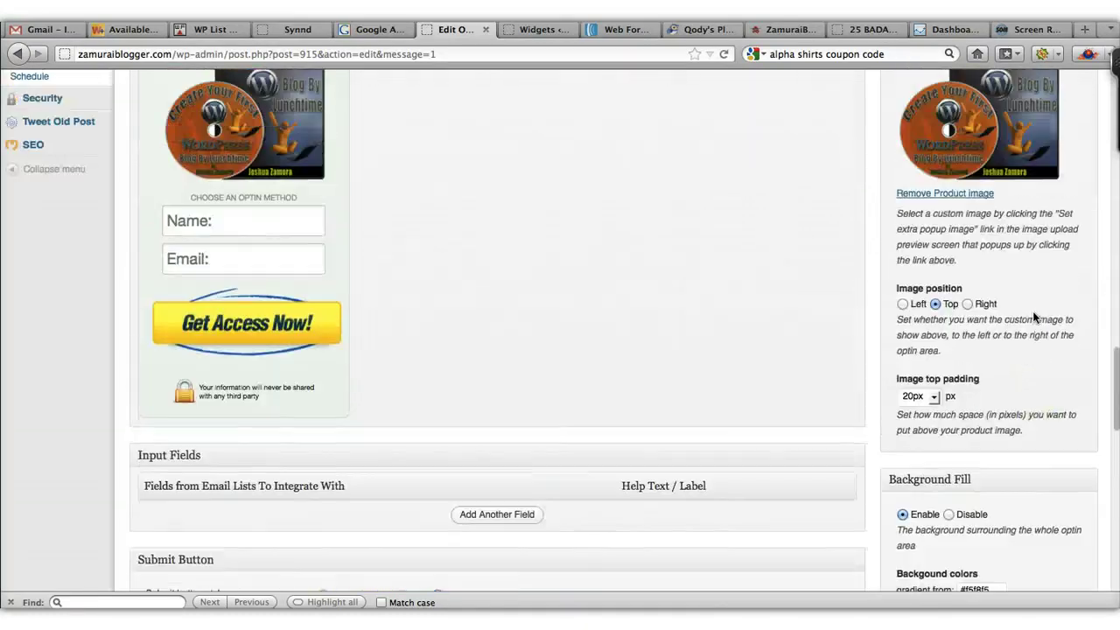
scroll(1033, 310, "down", 3)
scroll(1033, 316, "down", 2)
left_click(1039, 263)
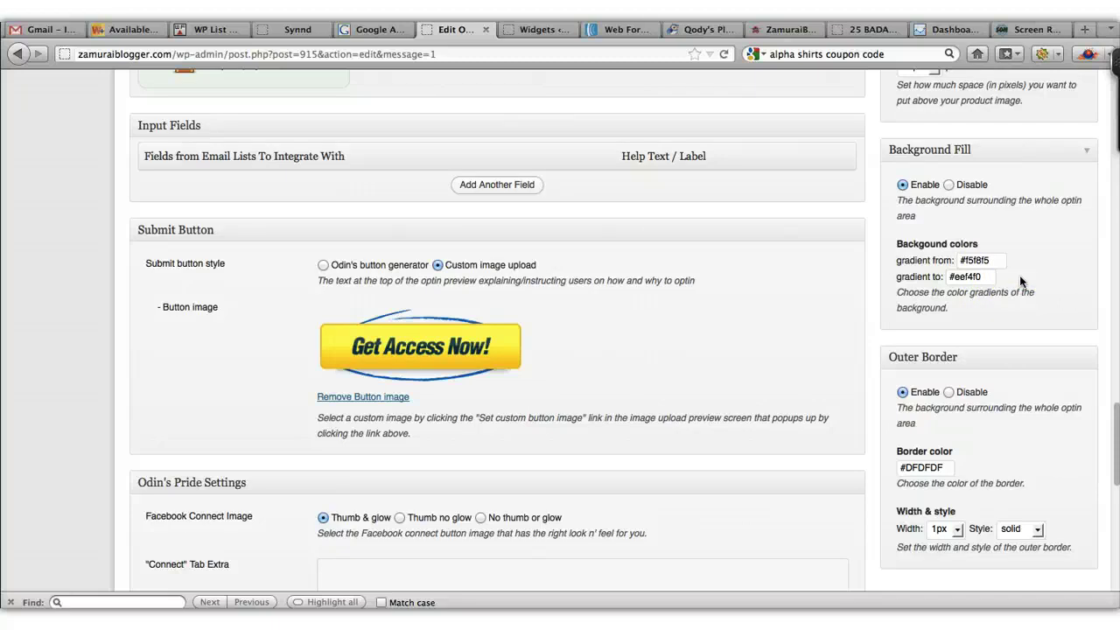
left_click(1018, 273)
left_click(1024, 271)
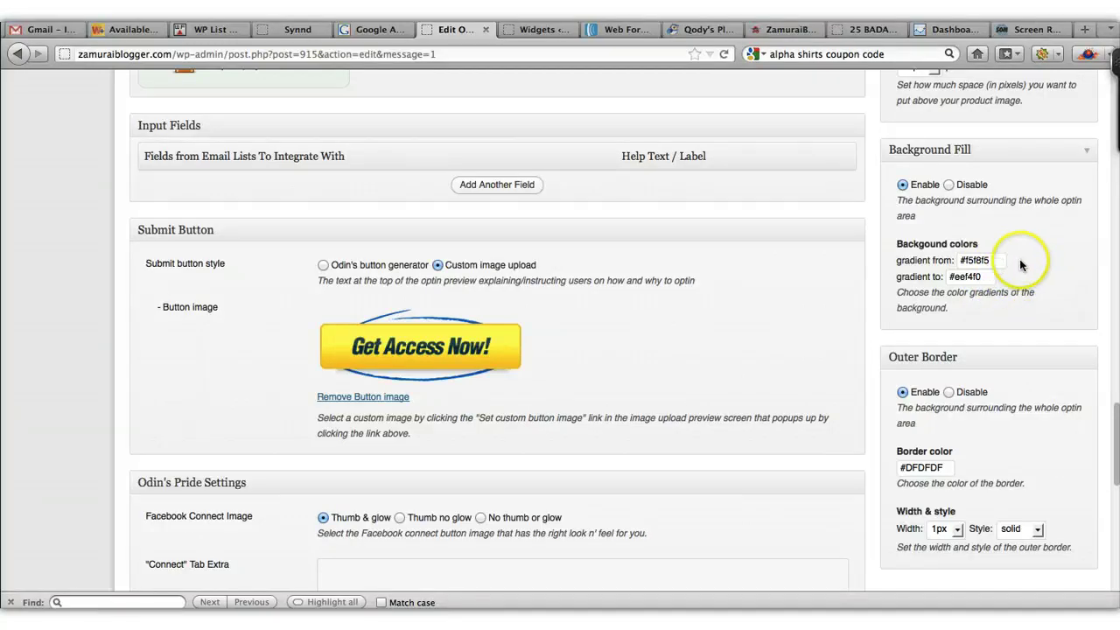
Step: Set the optin form's Outer Border style to dashed and its width to 4px
scroll(1041, 284, "down", 2)
scroll(1041, 281, "down", 2)
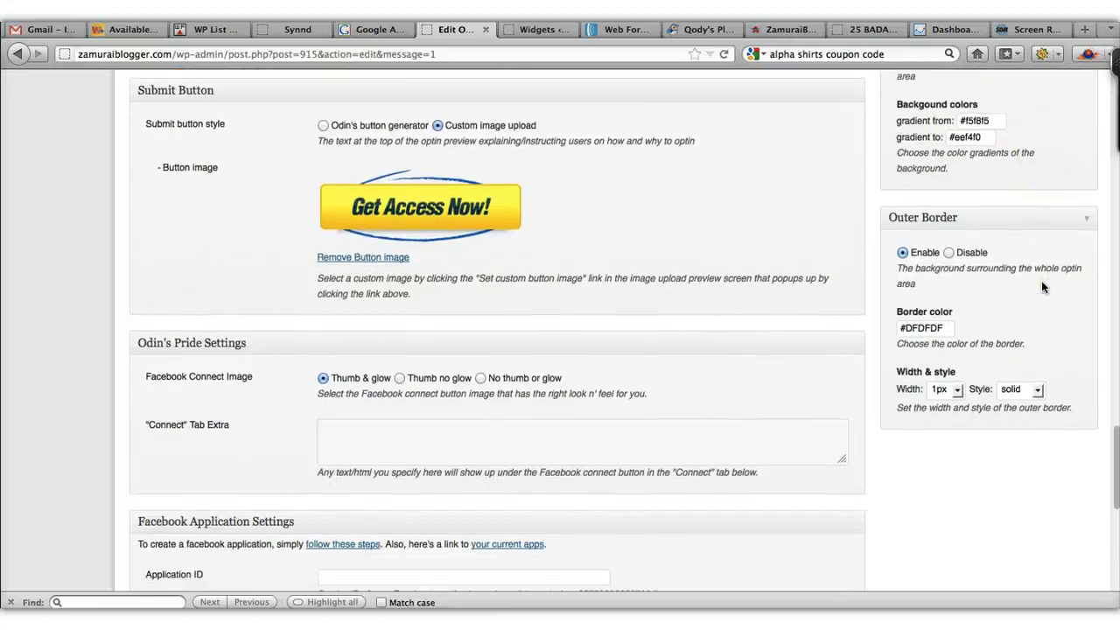
scroll(1041, 281, "up", 3)
scroll(1041, 281, "down", 4)
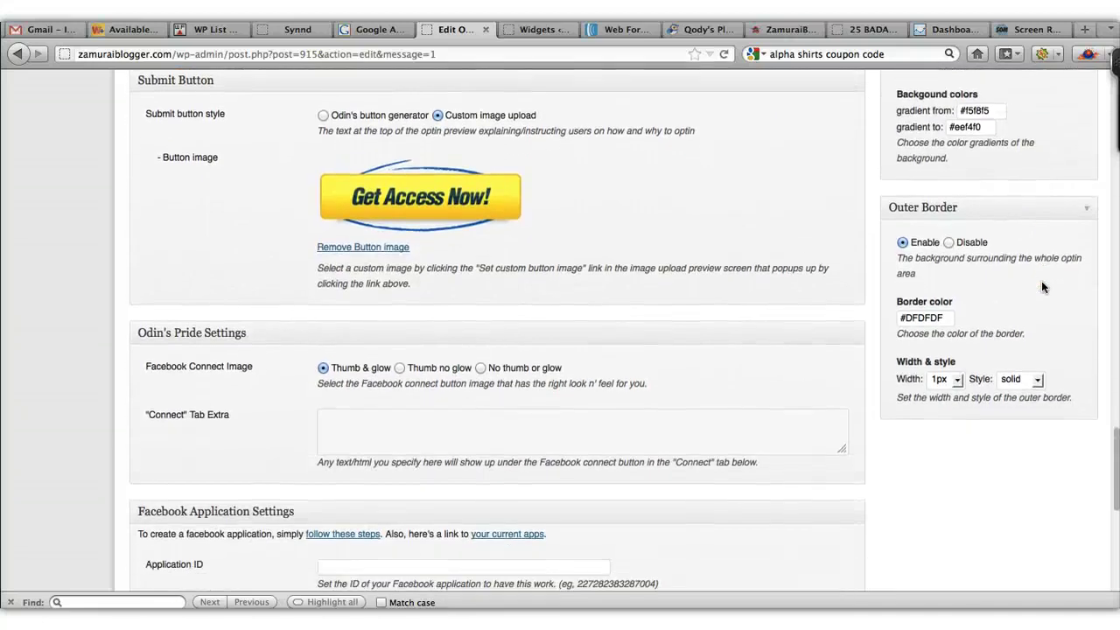
left_click(1038, 379)
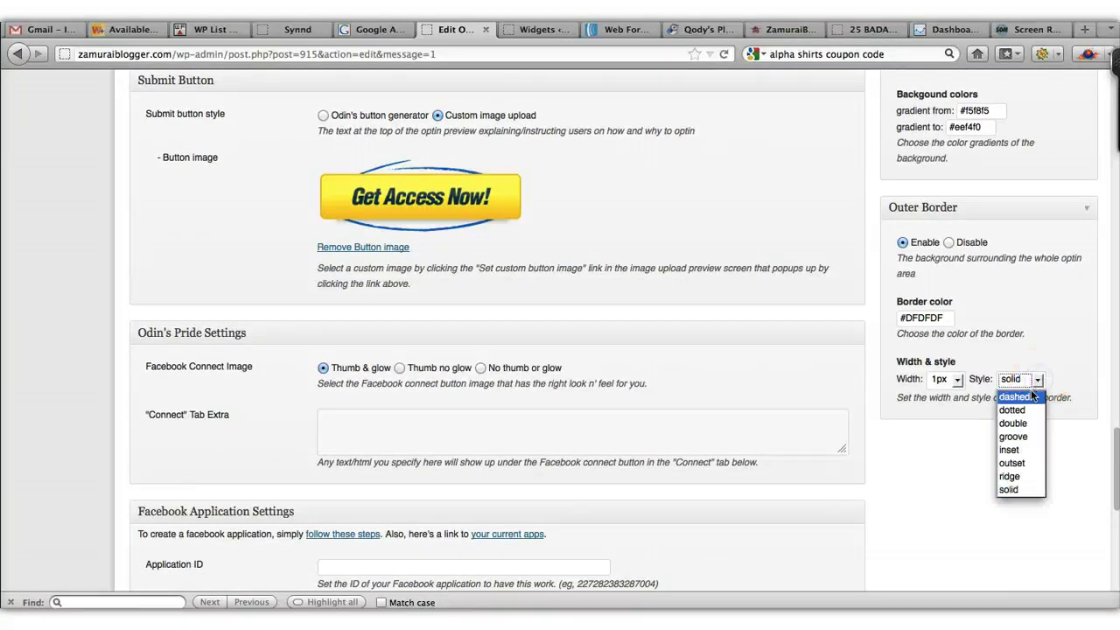
left_click(1015, 397)
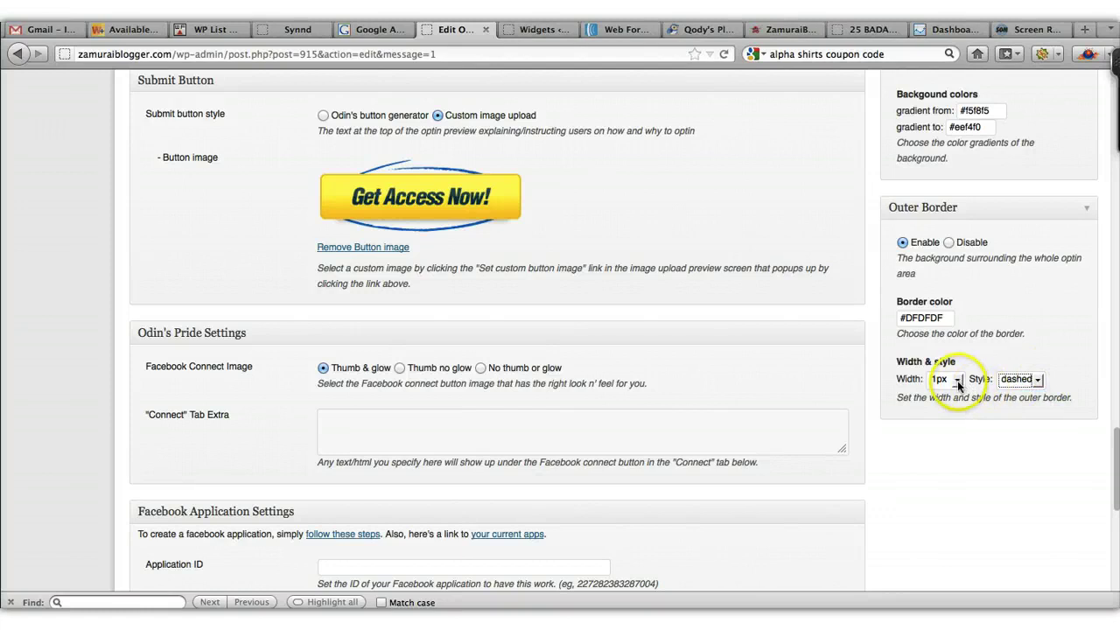
left_click(959, 385)
left_click(944, 159)
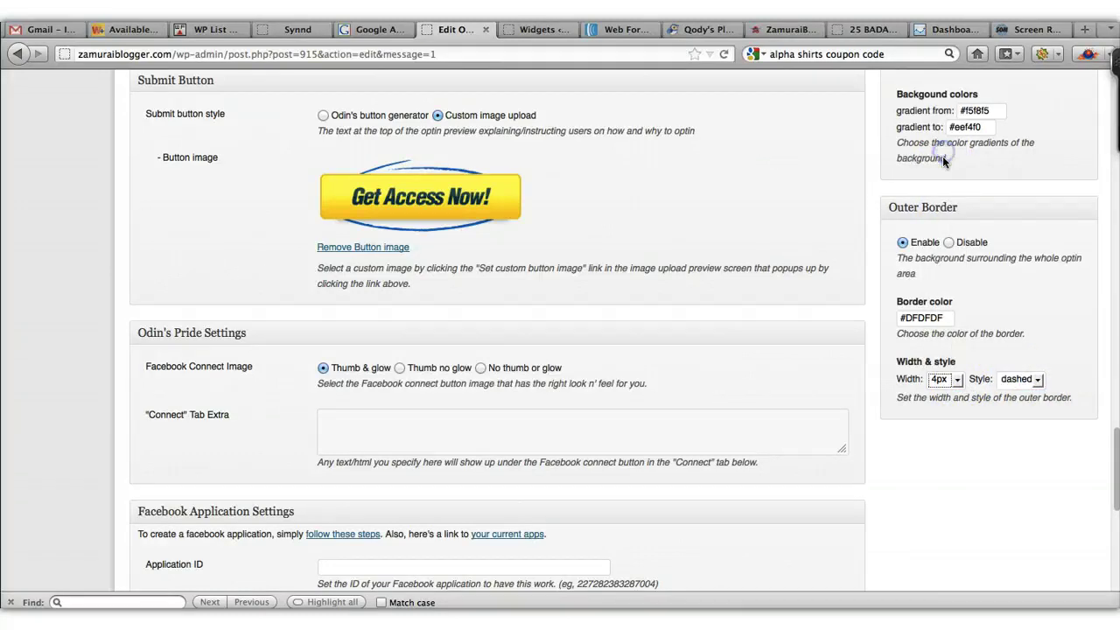
Step: Examine the optin form preview together with its Product Image, Background Fill and Outer Border settings
scroll(941, 352, "up", 6)
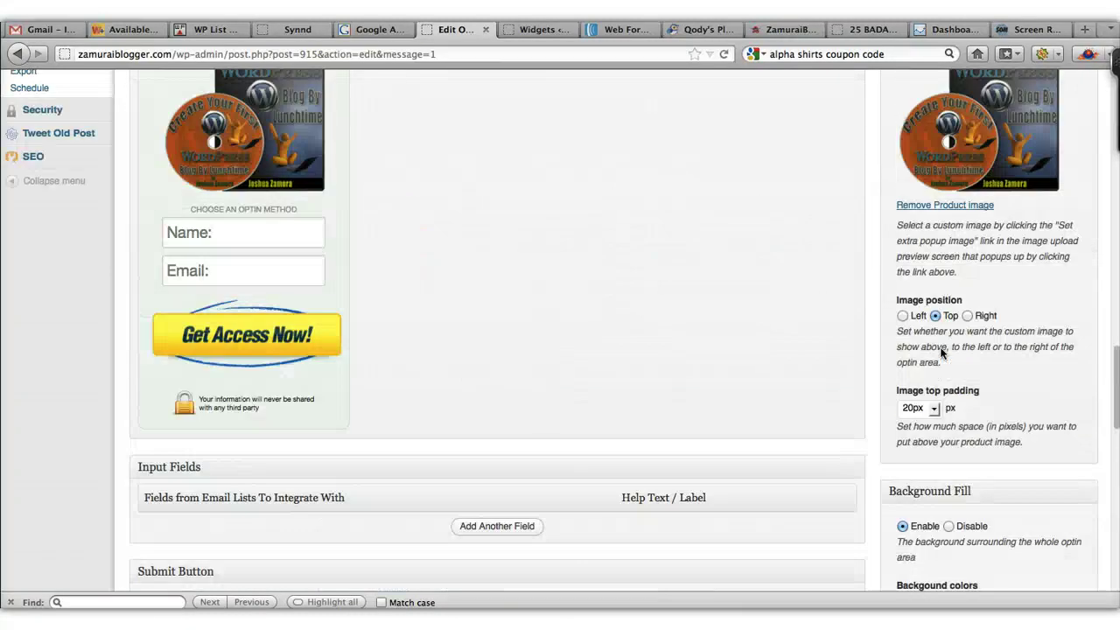
scroll(942, 353, "up", 20)
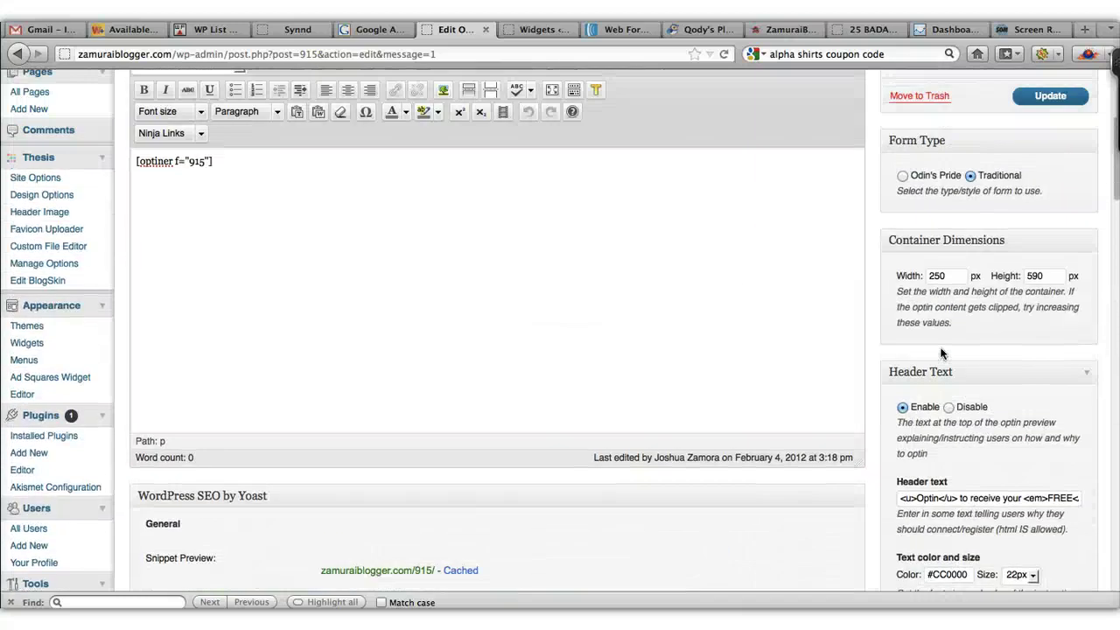
scroll(941, 352, "up", 3)
scroll(942, 352, "down", 15)
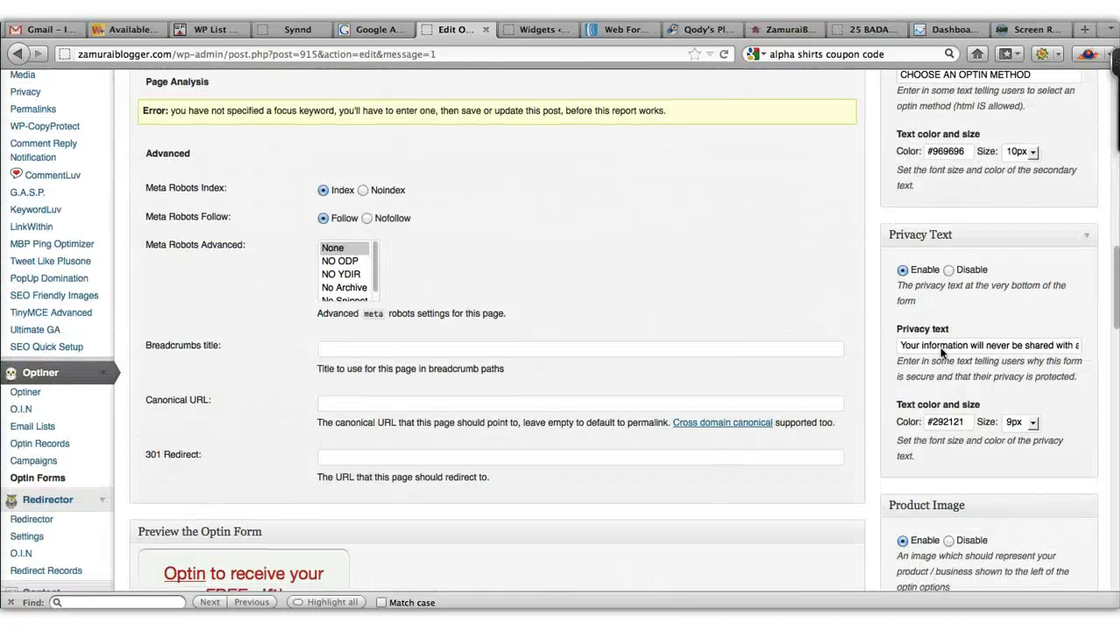
scroll(941, 353, "down", 5)
left_click(709, 402)
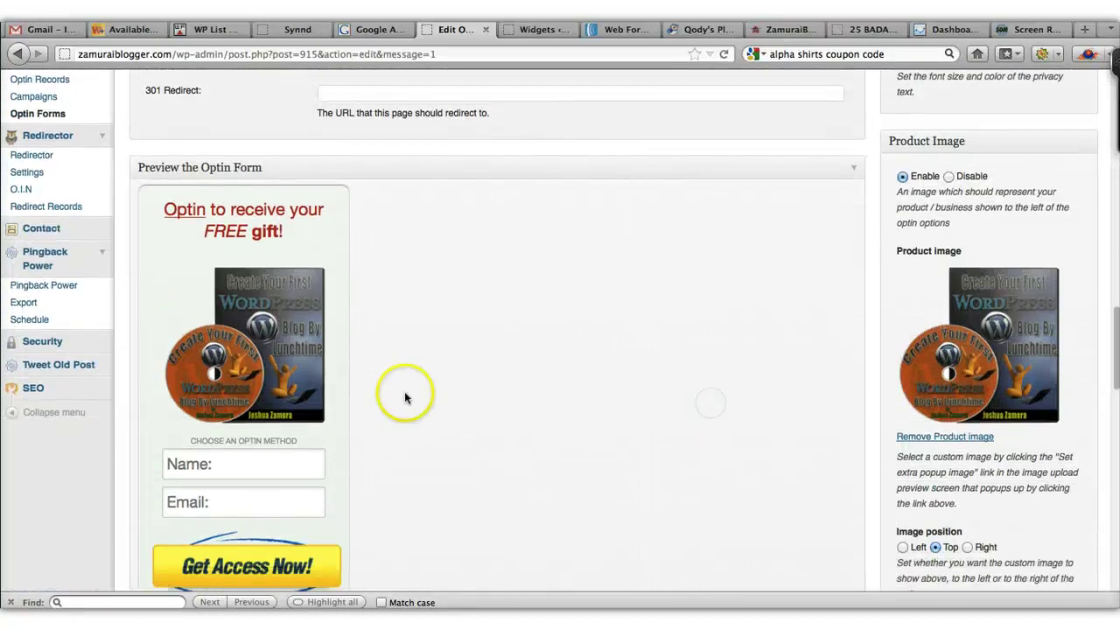
scroll(404, 398, "down", 3)
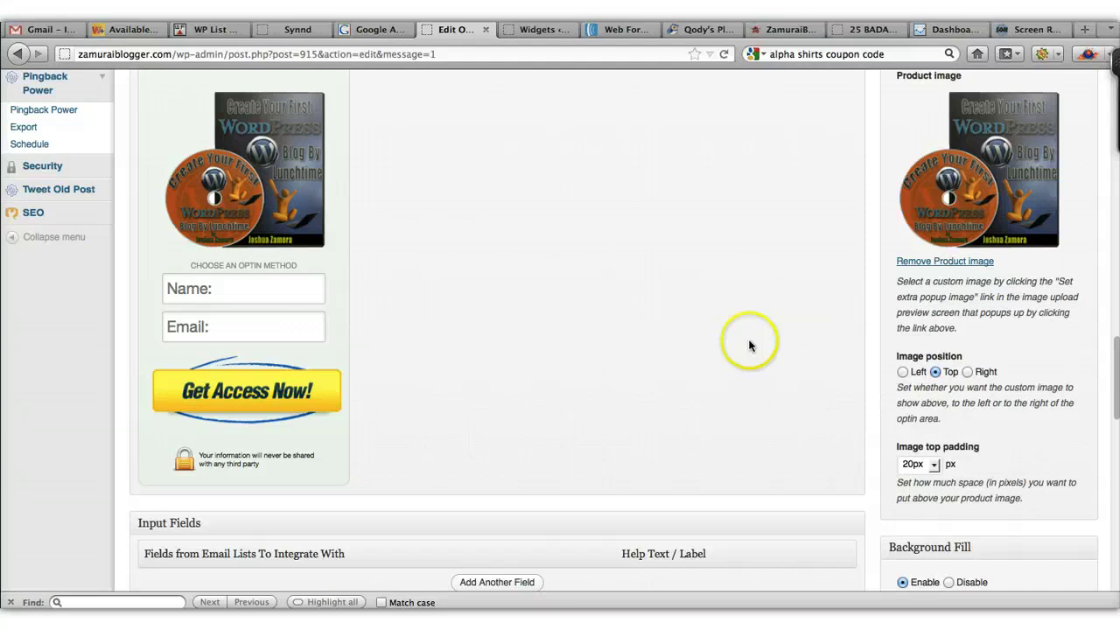
scroll(750, 345, "down", 8)
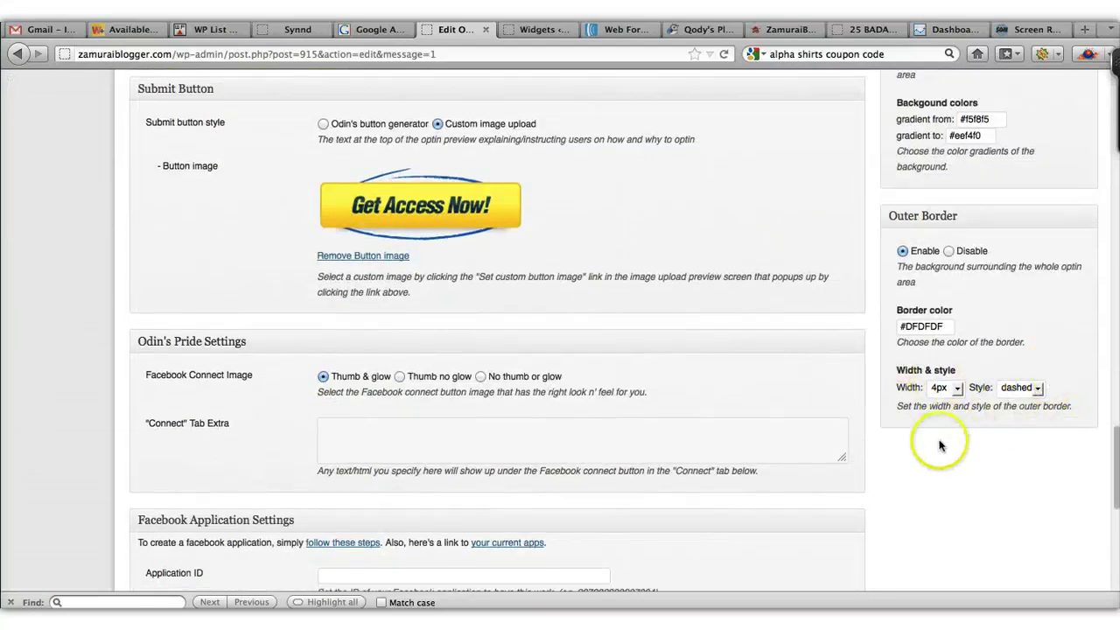
scroll(751, 409, "up", 8)
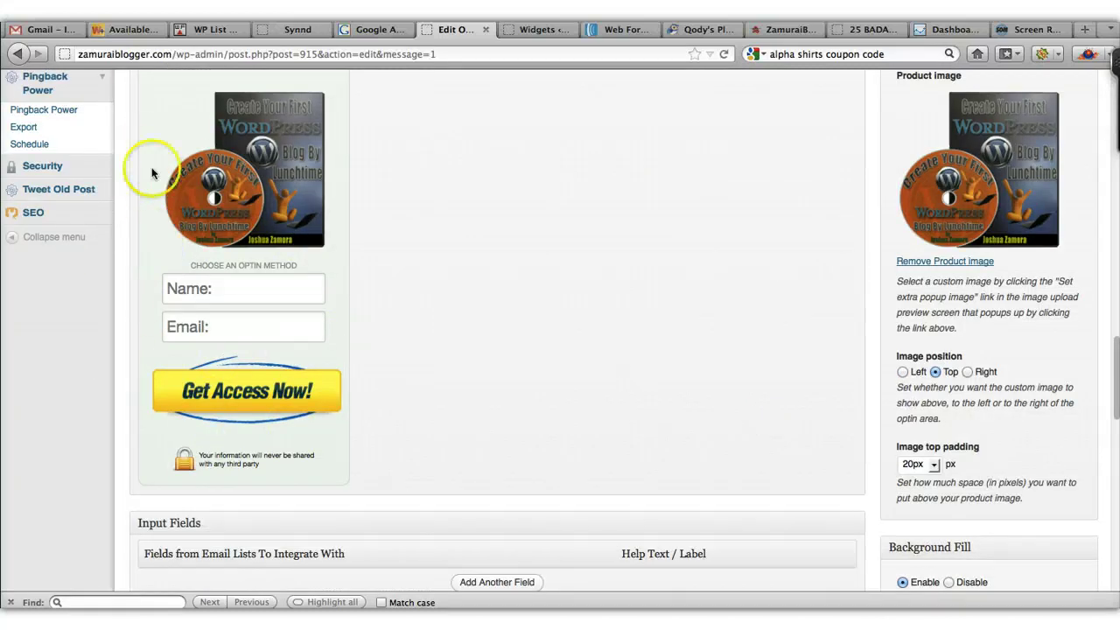
scroll(155, 170, "up", 2)
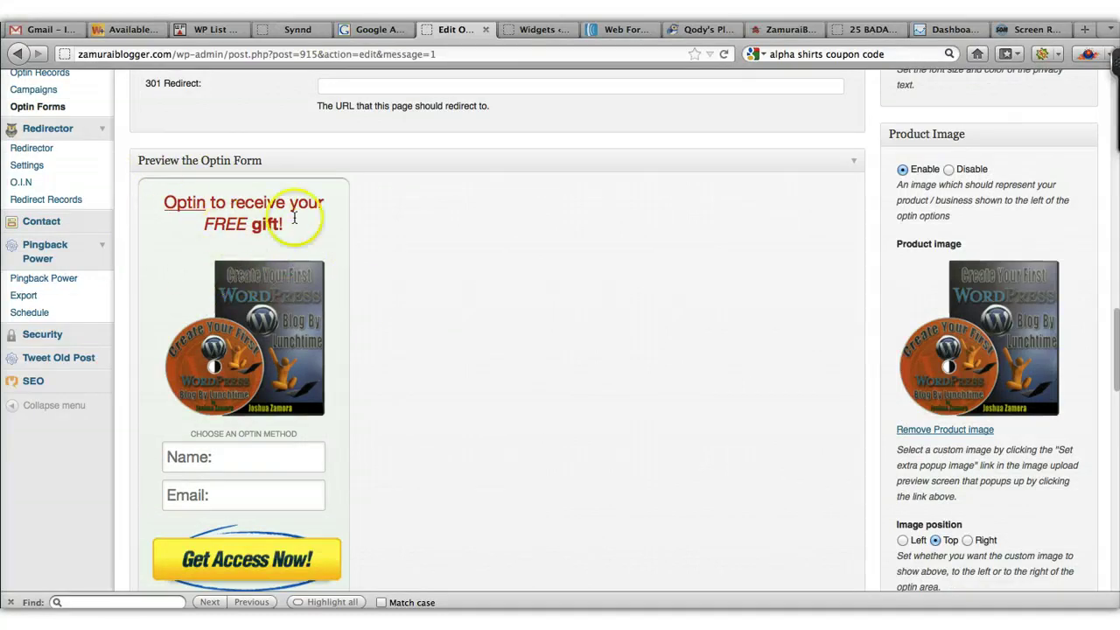
scroll(561, 305, "down", 5)
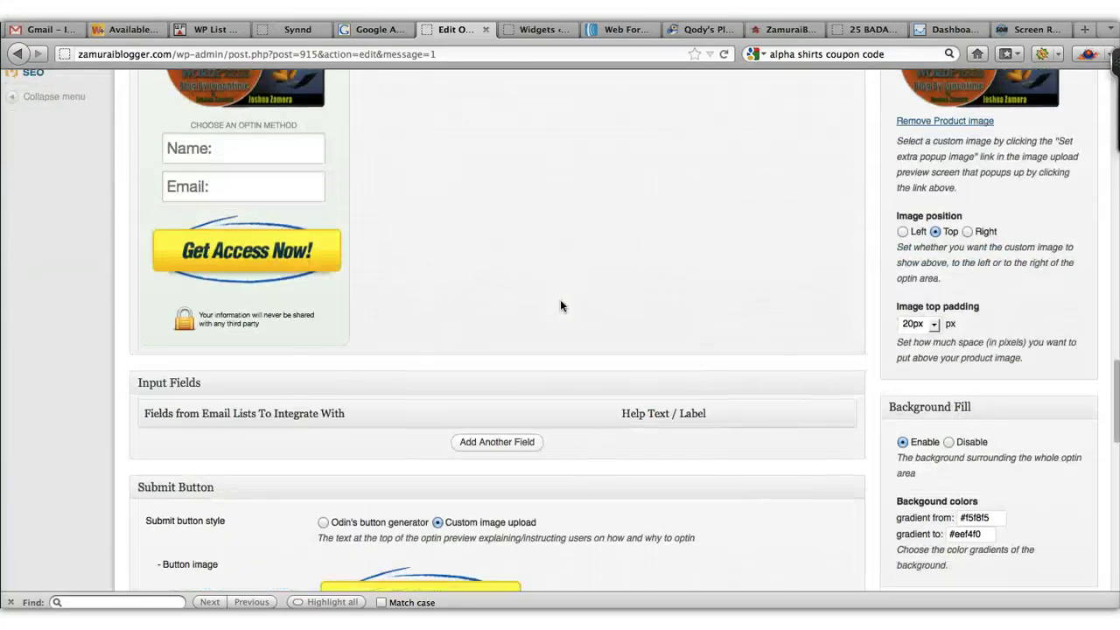
scroll(560, 300, "up", 3)
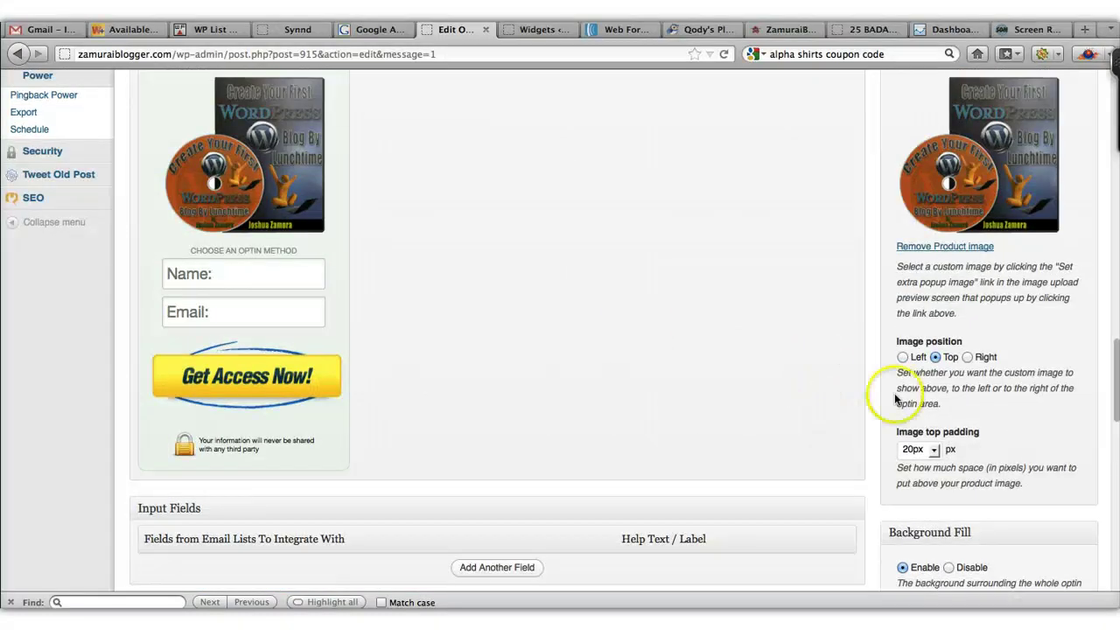
scroll(1025, 445, "down", 4)
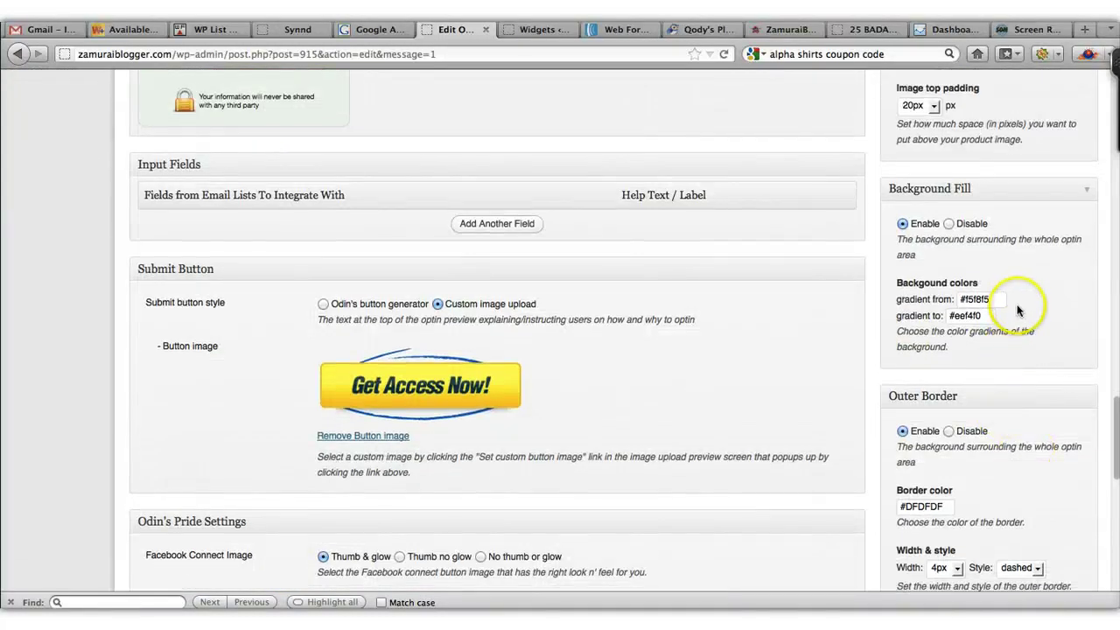
scroll(703, 363, "up", 5)
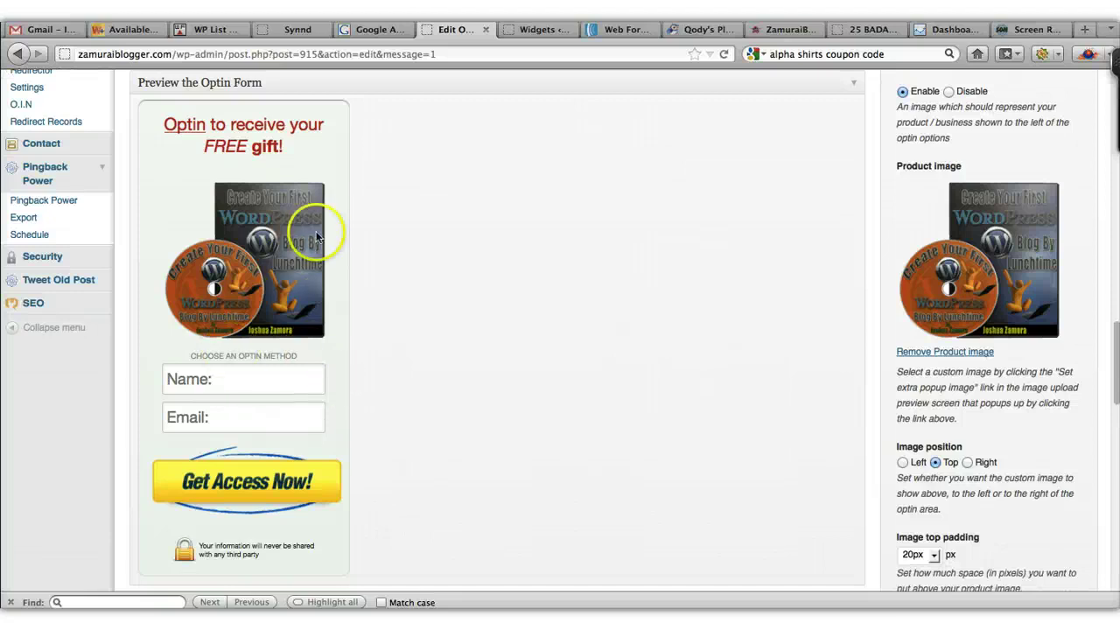
scroll(534, 355, "up", 2)
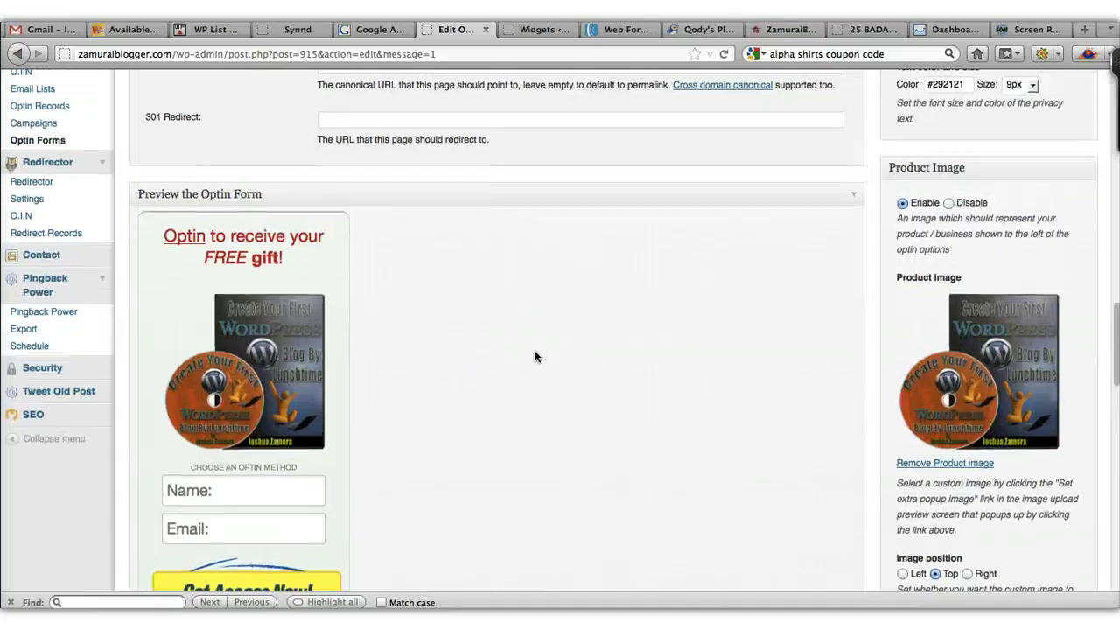
scroll(535, 356, "up", 2)
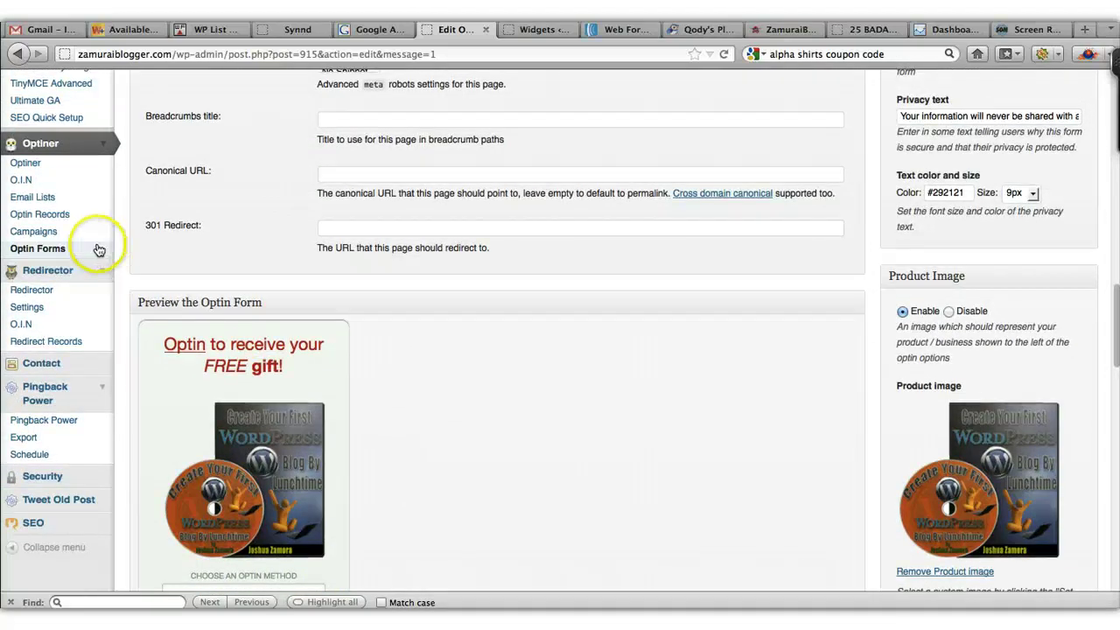
Step: Start a new Optiner campaign and name it New campaign 4
left_click(38, 238)
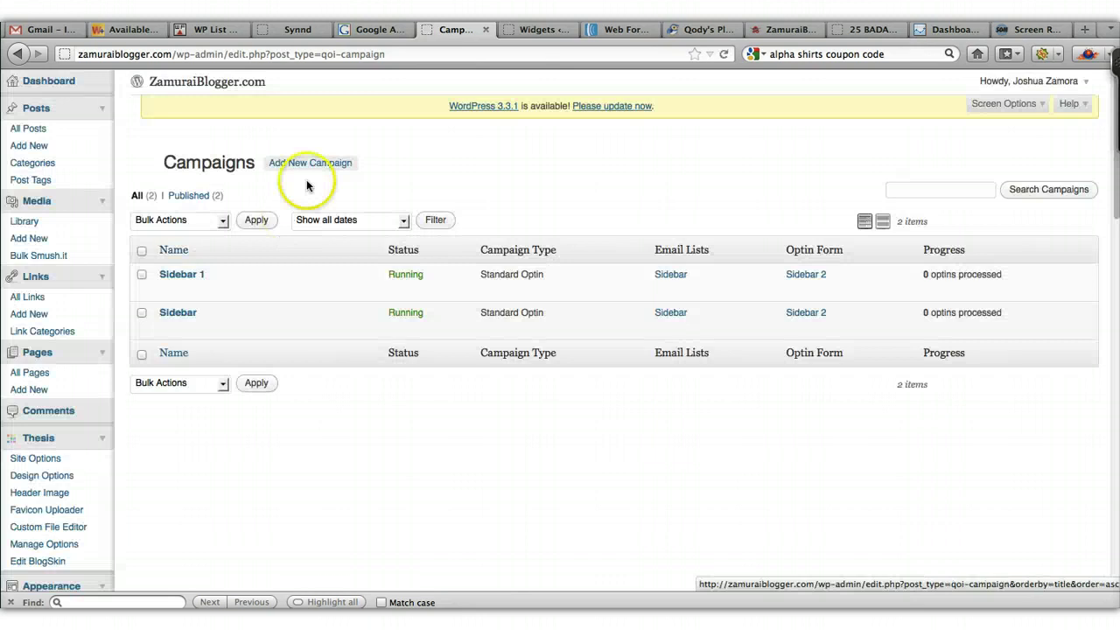
left_click(313, 163)
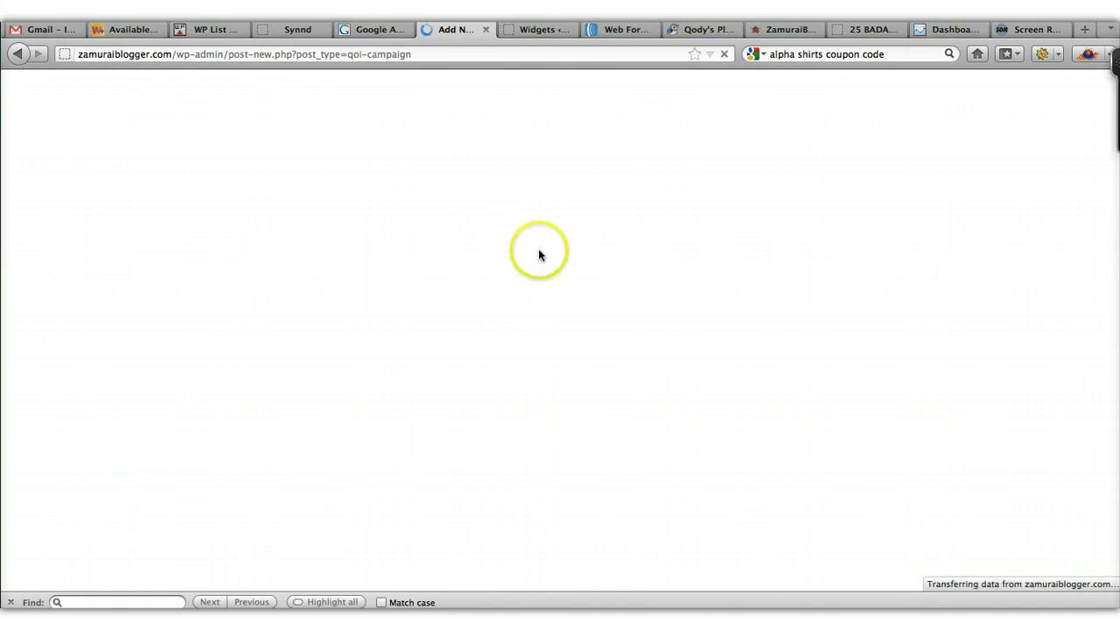
scroll(625, 327, "down", 3)
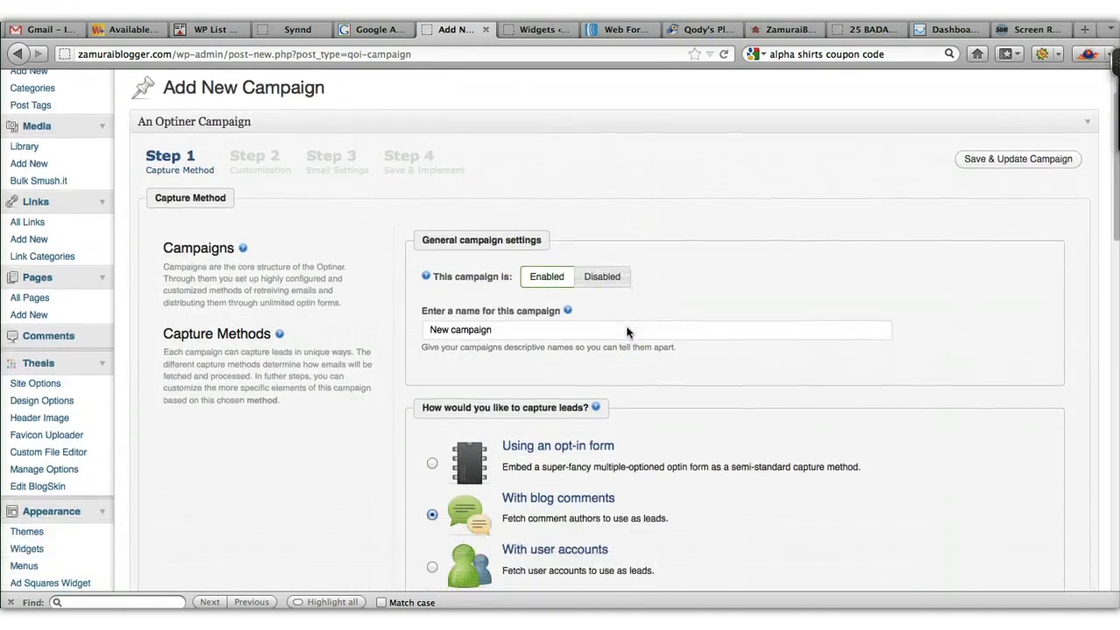
left_click(494, 306)
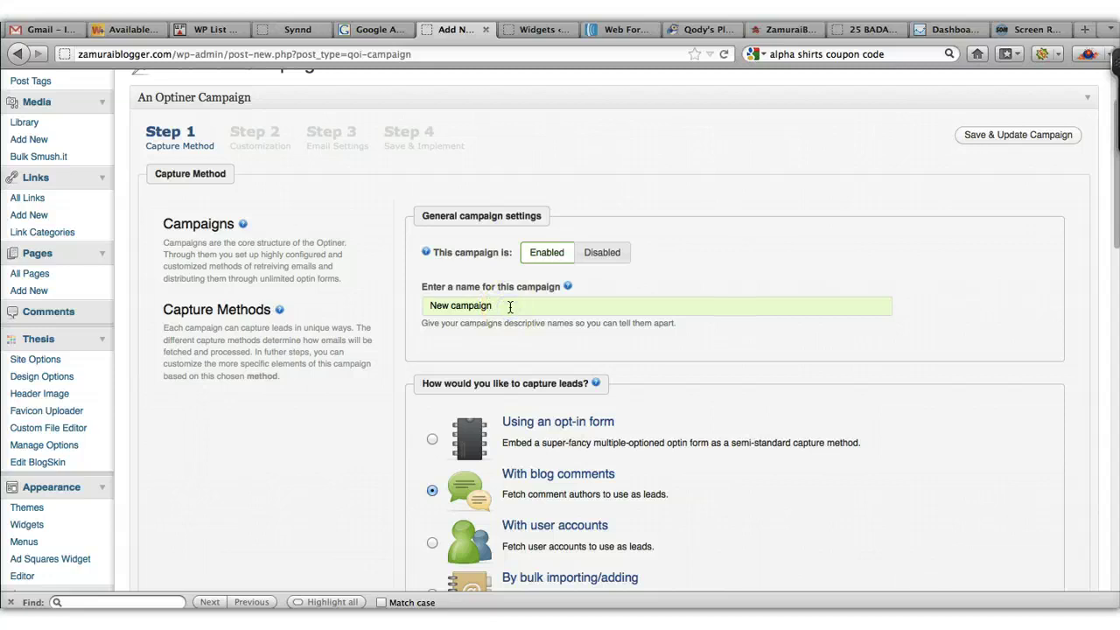
left_click(572, 341)
Step: Set the campaign to capture leads using an opt-in form and continue to the Customization step
scroll(629, 350, "down", 5)
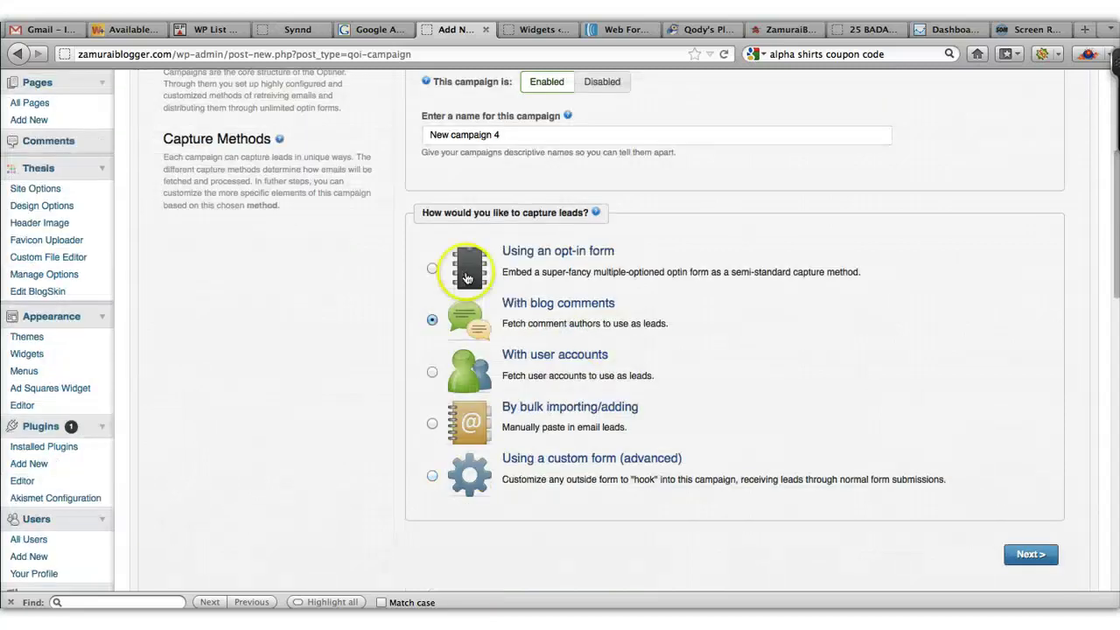
left_click(429, 270)
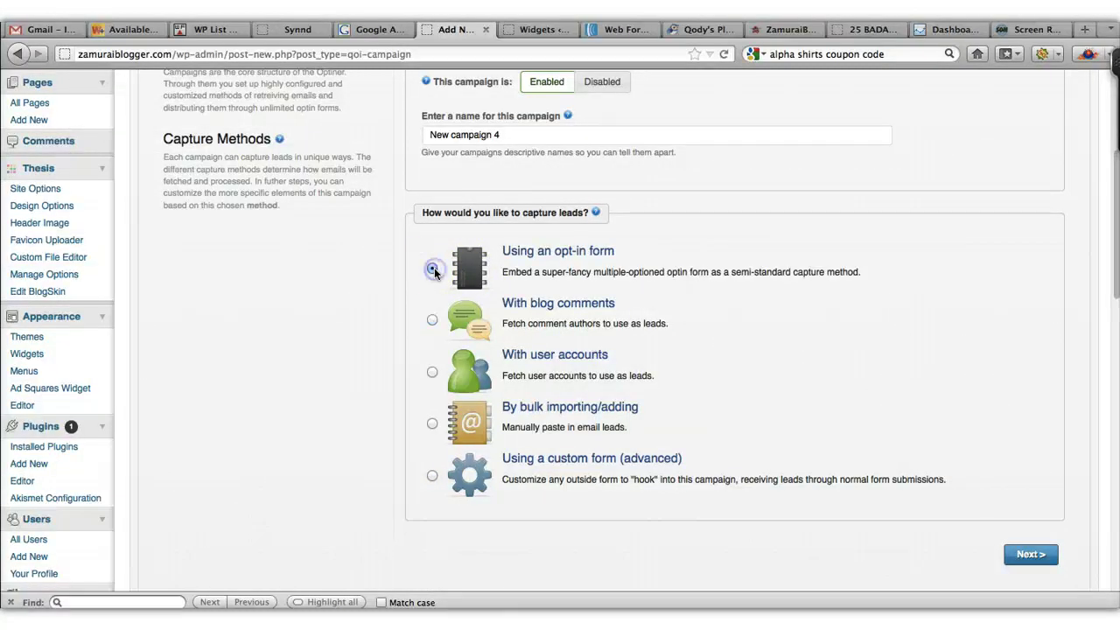
scroll(700, 337, "down", 3)
left_click(1019, 439)
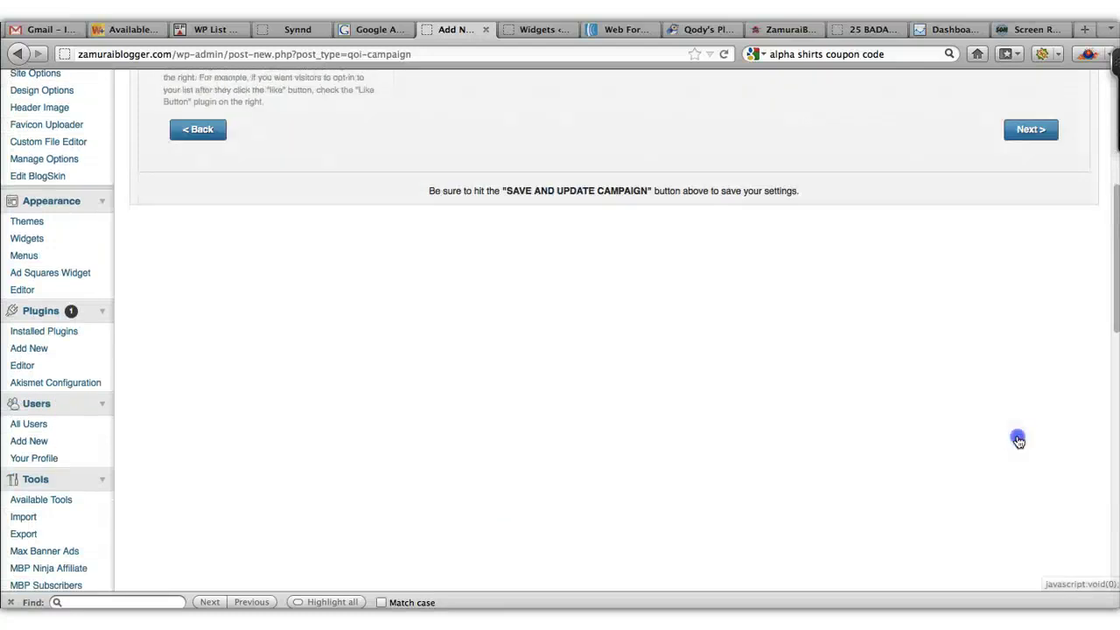
Step: Check the live blog's sidebar form, and continue to Email Settings with the campaign's popup disabled and pages kept site-wide
scroll(760, 364, "up", 10)
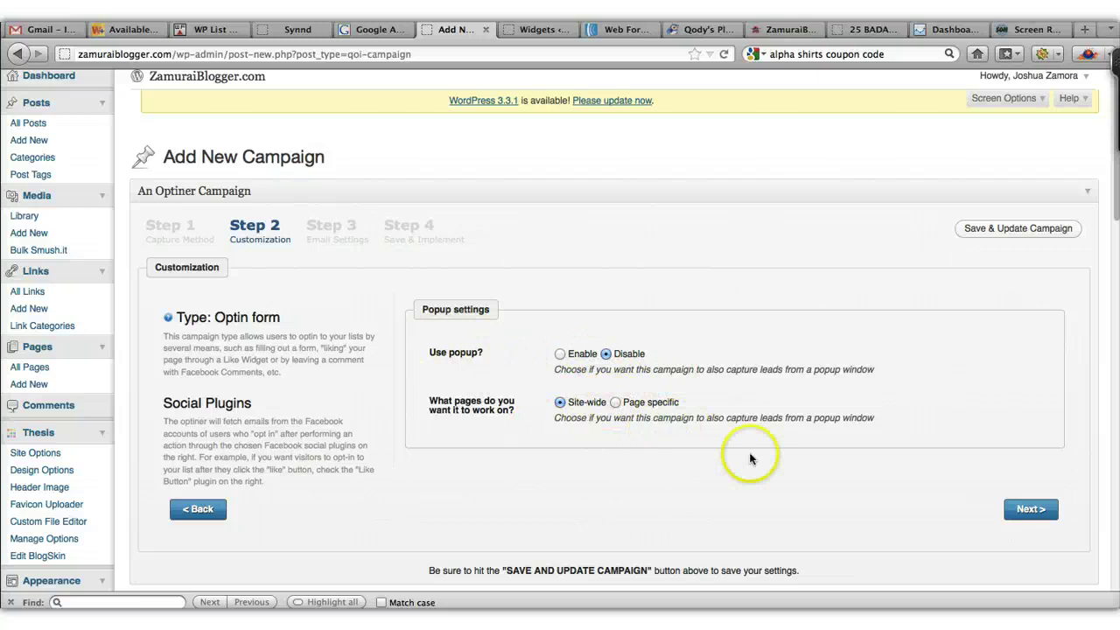
scroll(617, 389, "down", 2)
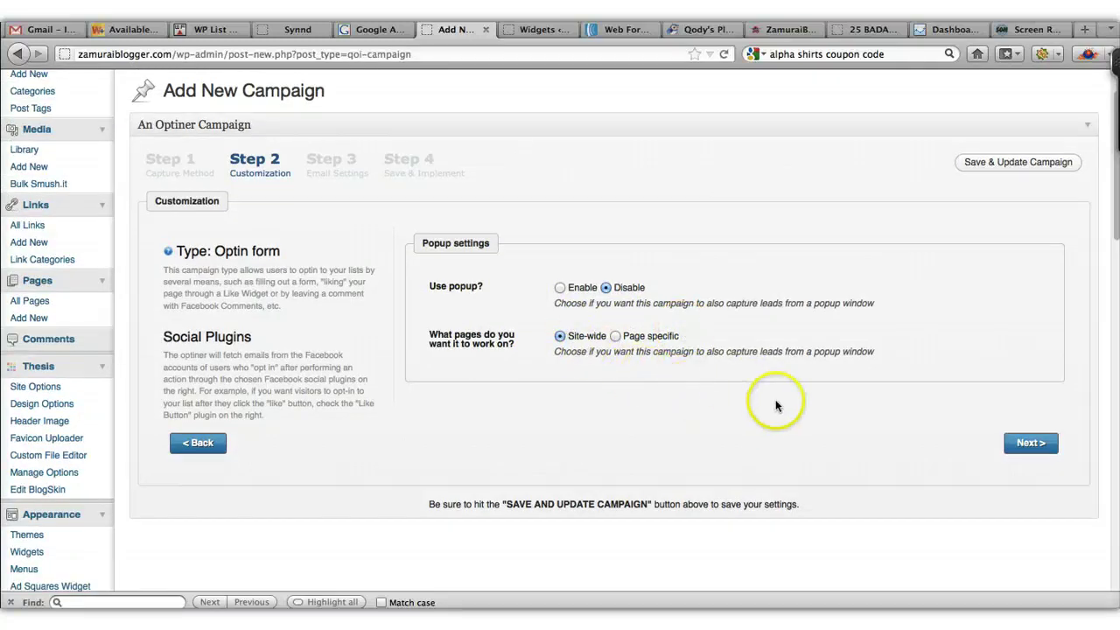
left_click(783, 34)
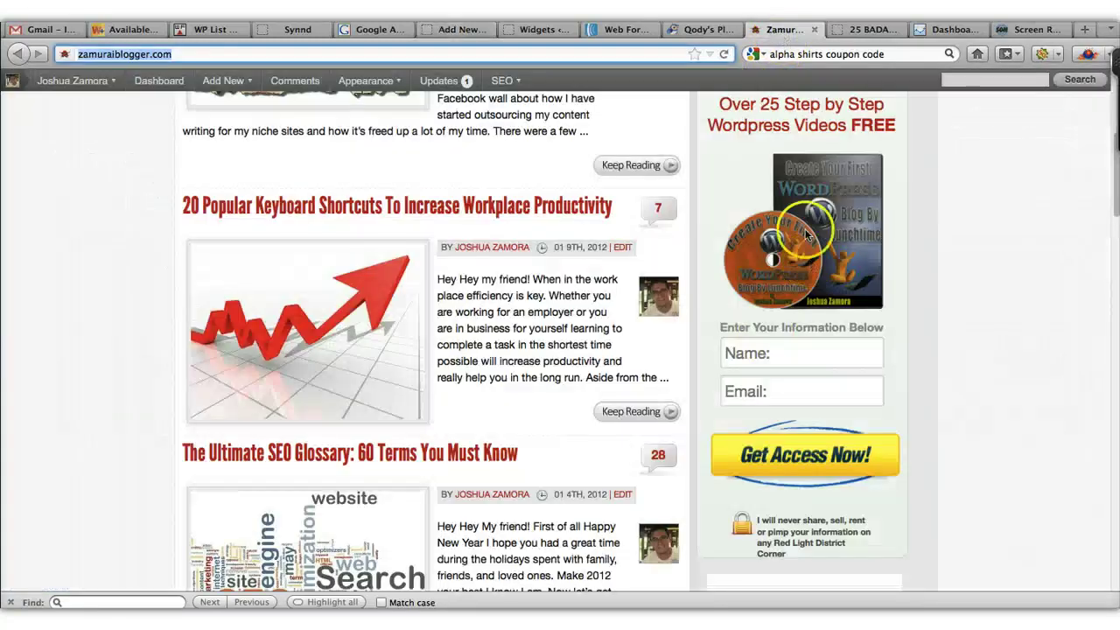
left_click(449, 31)
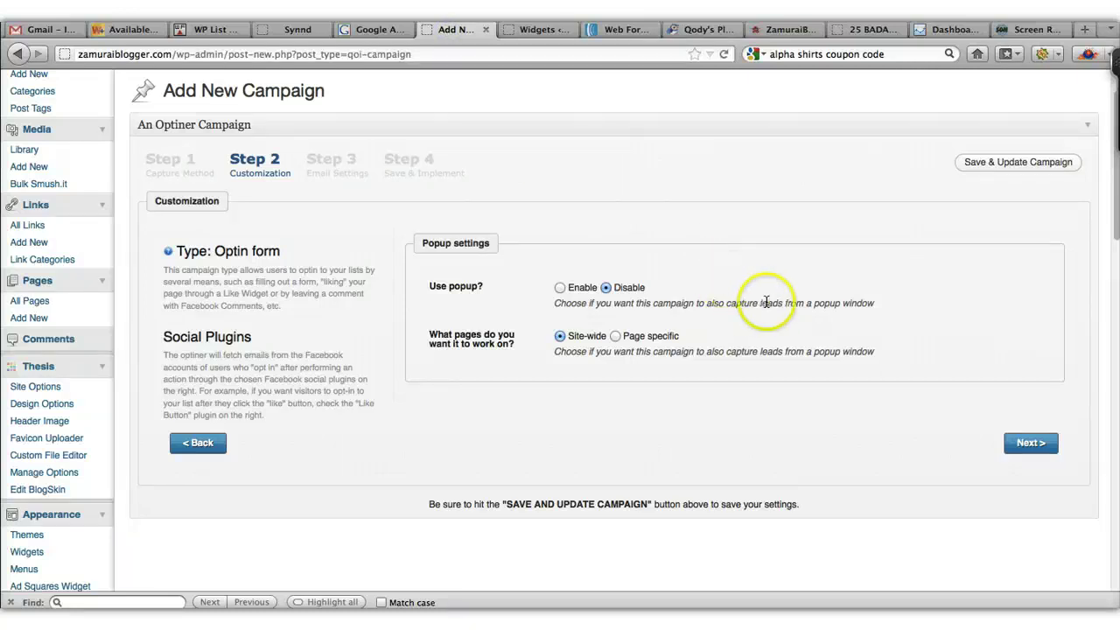
left_click(1031, 442)
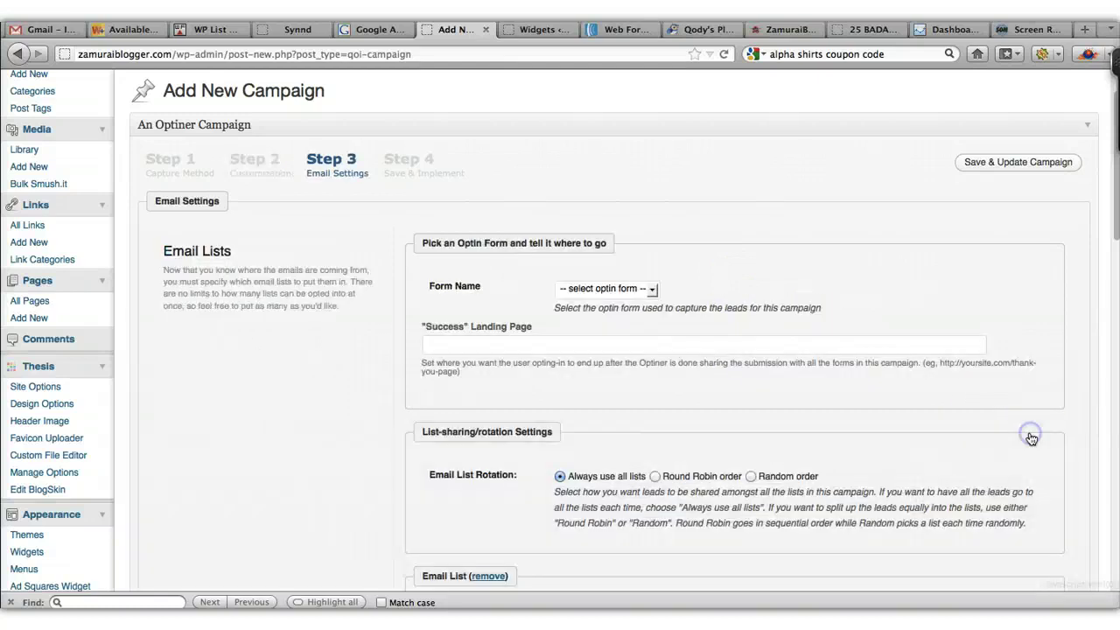
Step: Look over the Email Settings and return to the Capture Method step to examine the available lead capture options
scroll(825, 362, "down", 3)
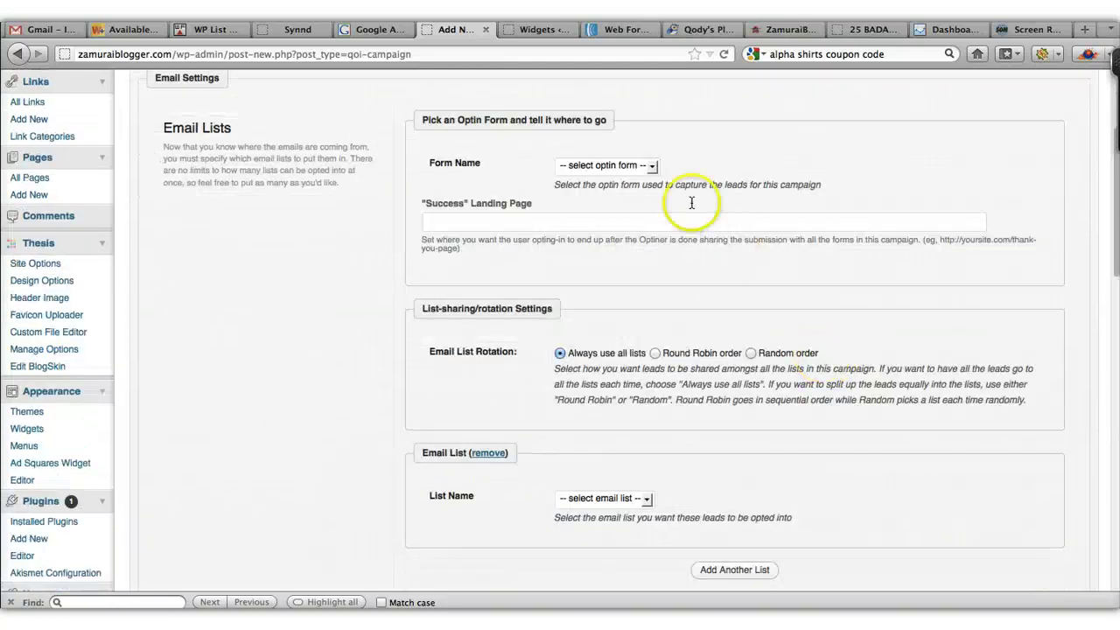
left_click(654, 166)
left_click(476, 230)
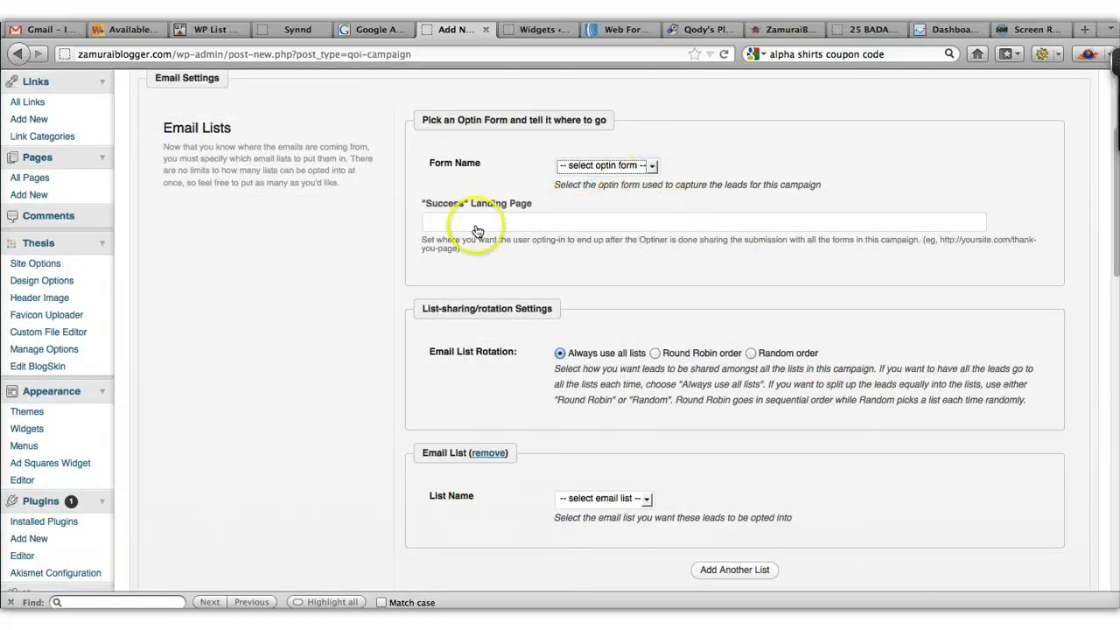
scroll(478, 231, "down", 4)
scroll(478, 231, "down", 4)
left_click(198, 278)
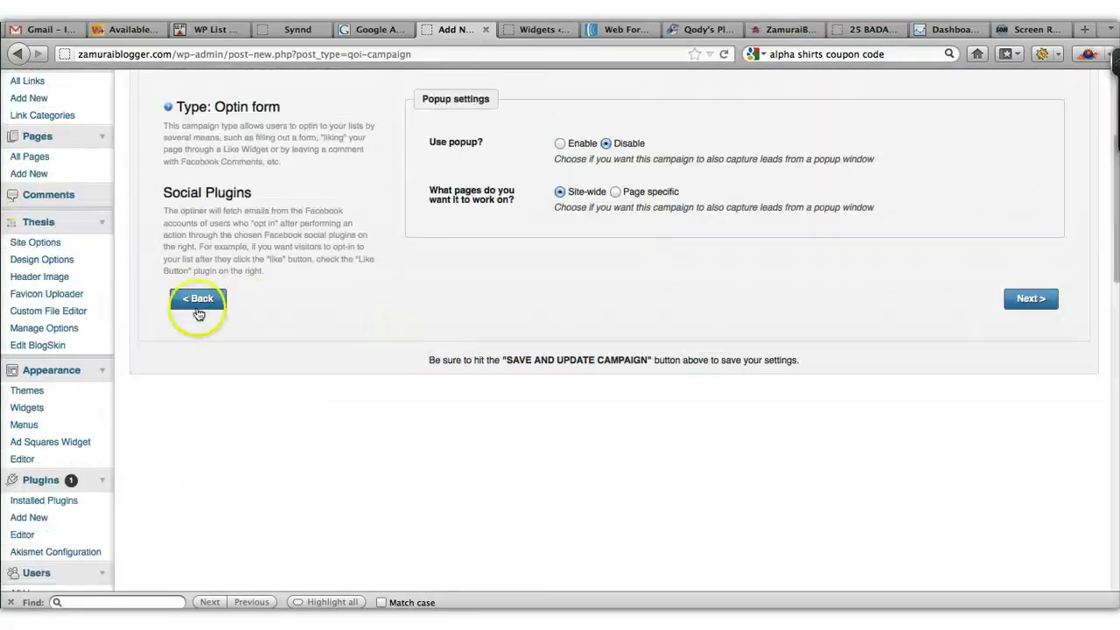
left_click(194, 302)
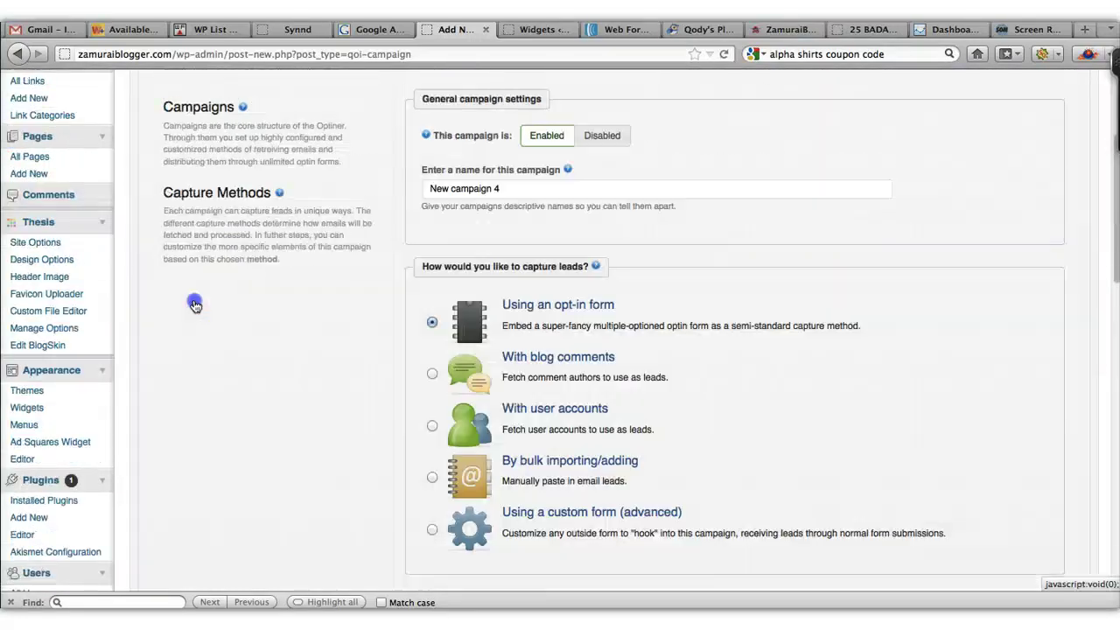
scroll(411, 333, "down", 4)
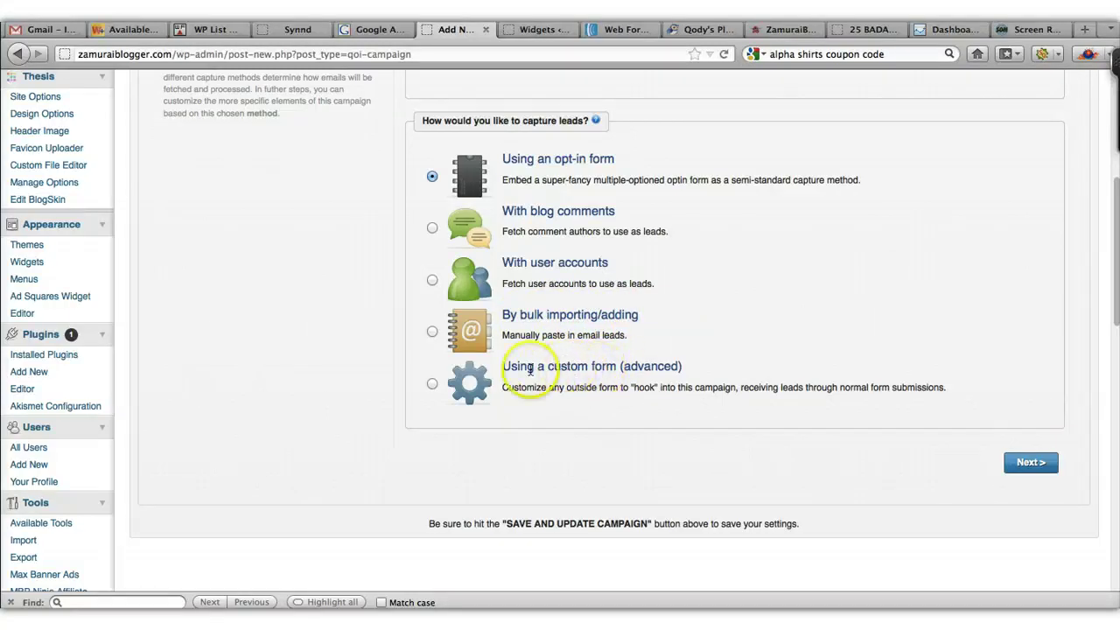
Step: Advance to the campaign's Email Settings and select Sidebar 3 as the optin form
left_click(1028, 461)
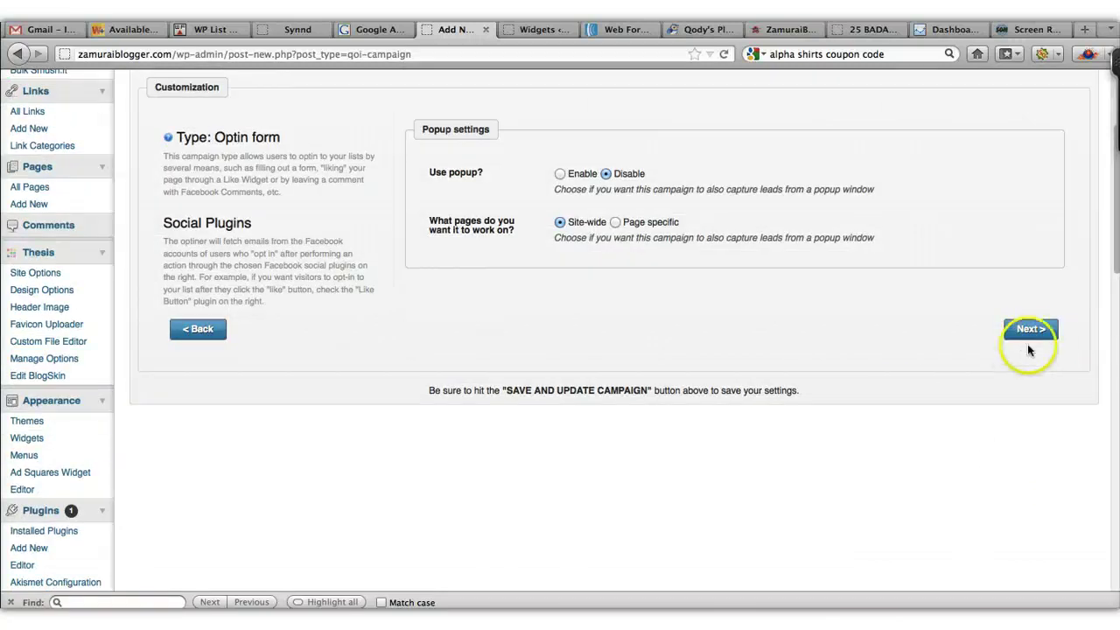
left_click(1034, 336)
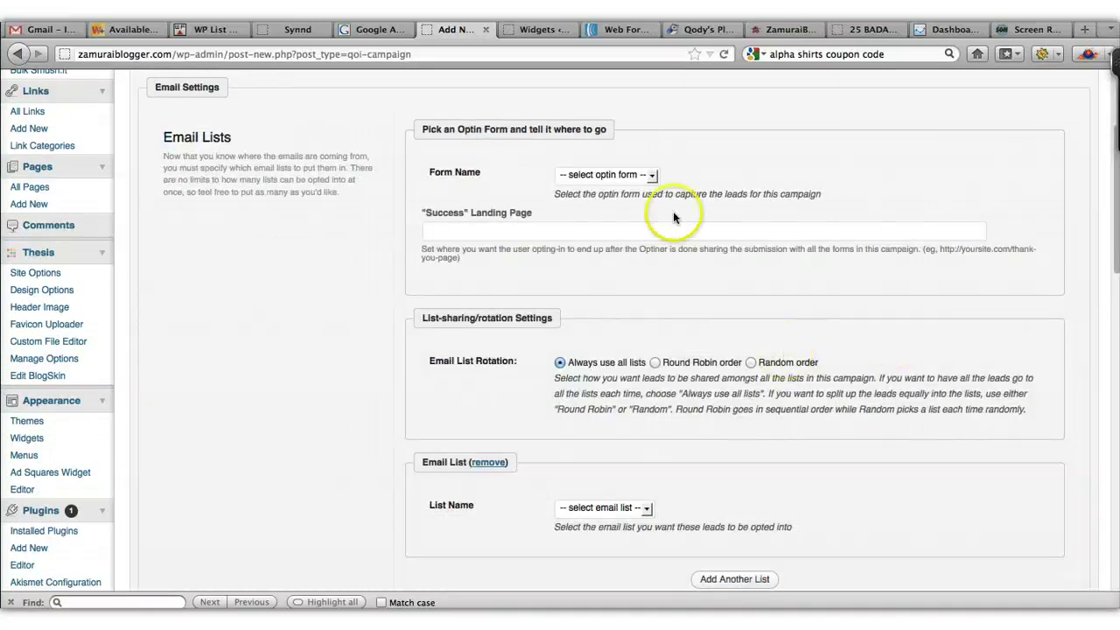
left_click(651, 176)
left_click(586, 207)
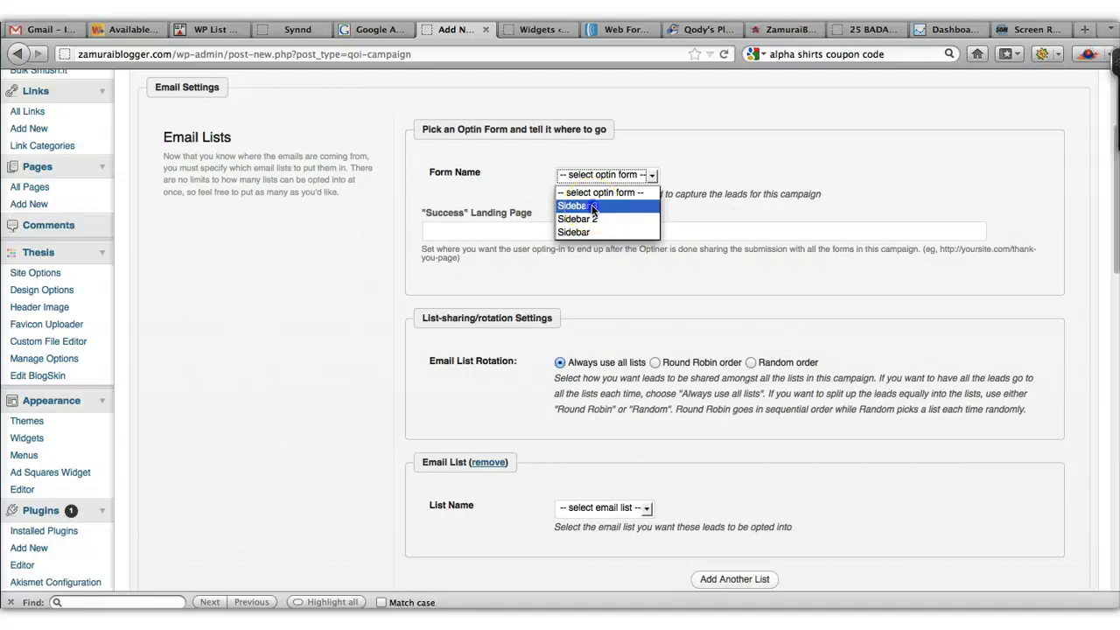
left_click(592, 207)
left_click(534, 231)
type("ht")
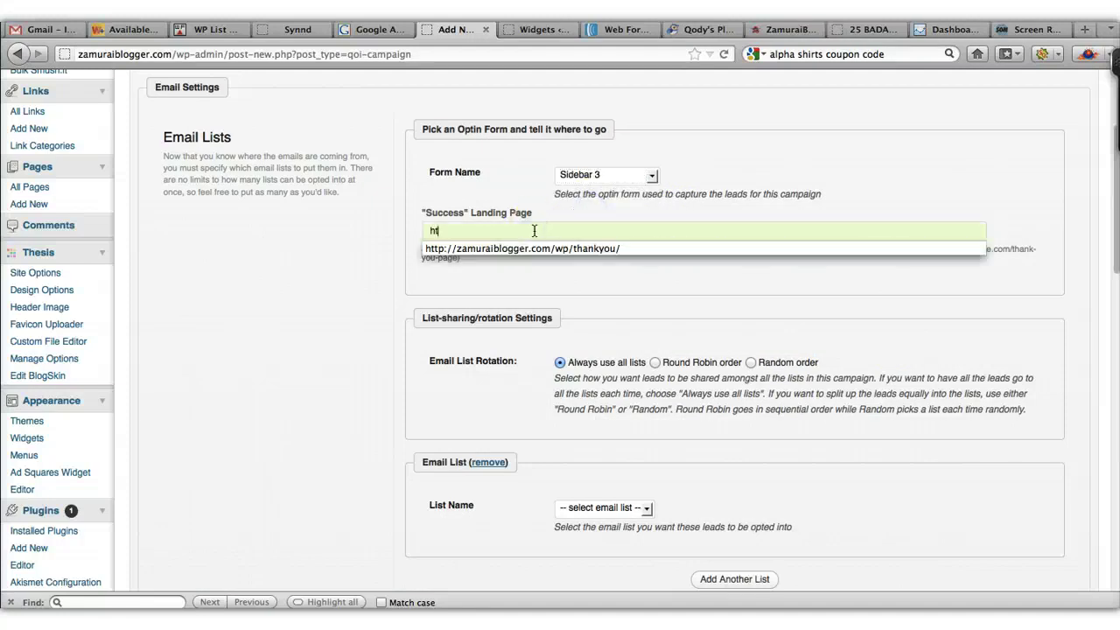
type("t")
left_click(556, 245)
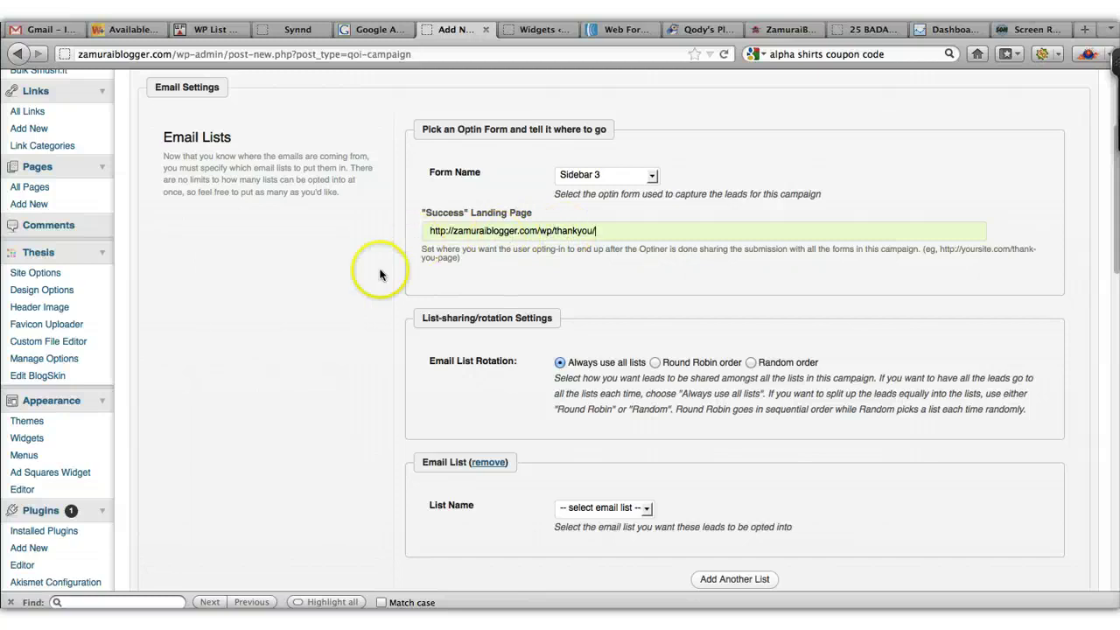
Step: Choose Sidebar as the campaign's email list and continue to the Save & Implement step
scroll(364, 319, "down", 5)
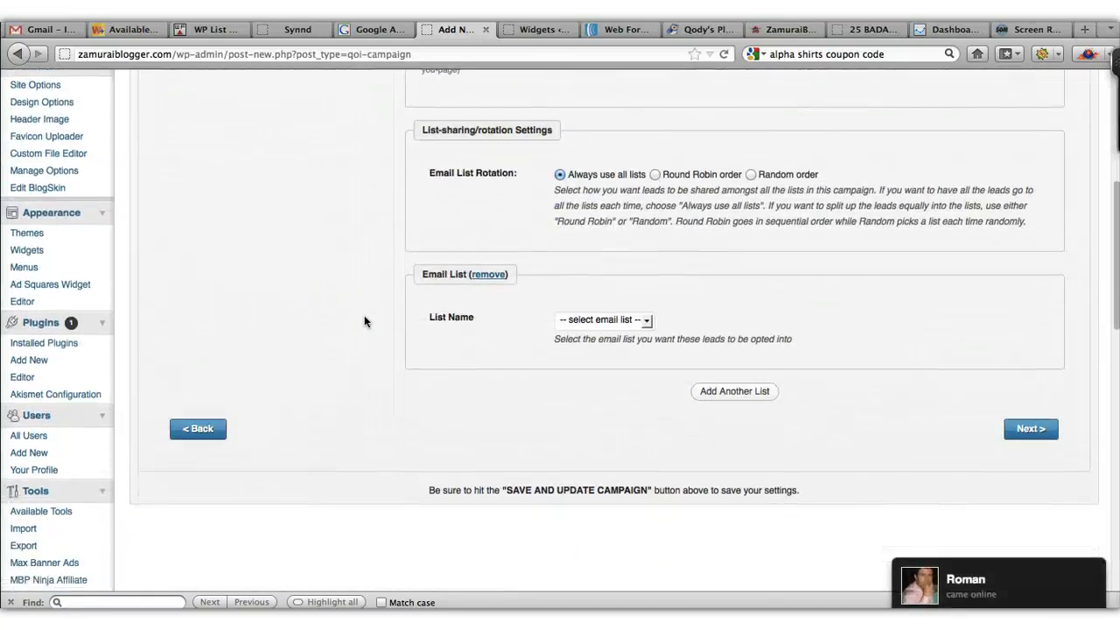
left_click(648, 322)
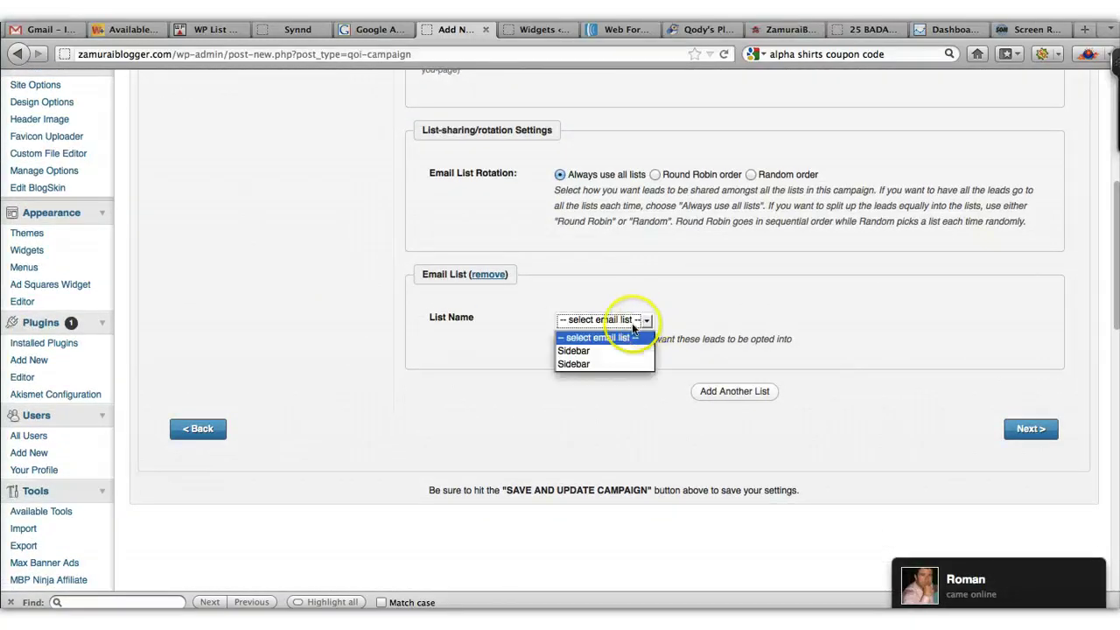
left_click(592, 352)
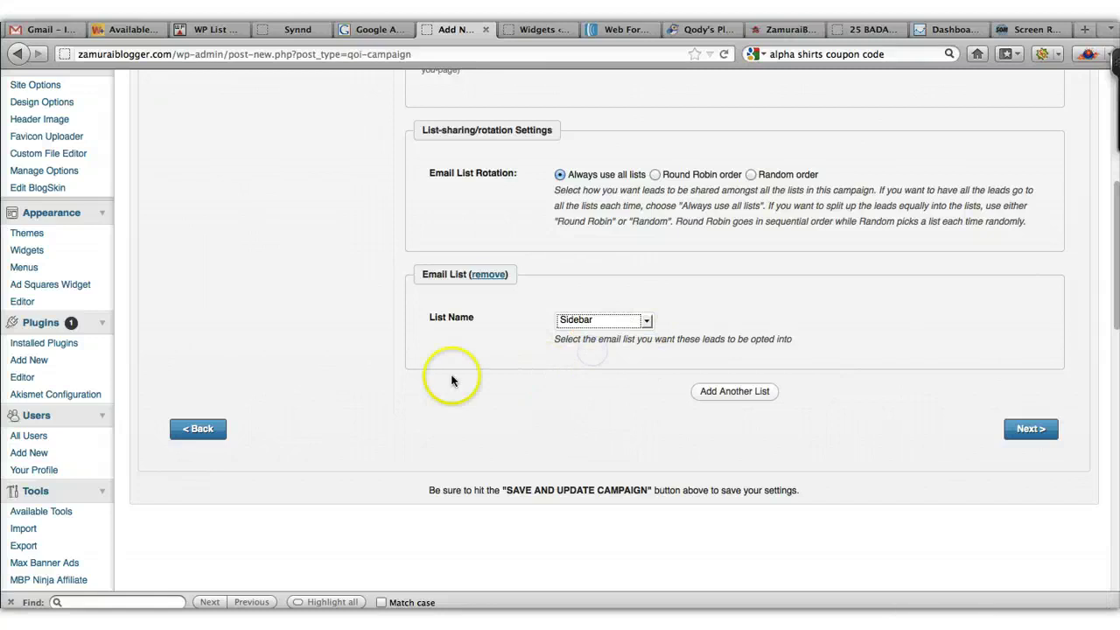
scroll(450, 385, "up", 6)
scroll(354, 367, "down", 7)
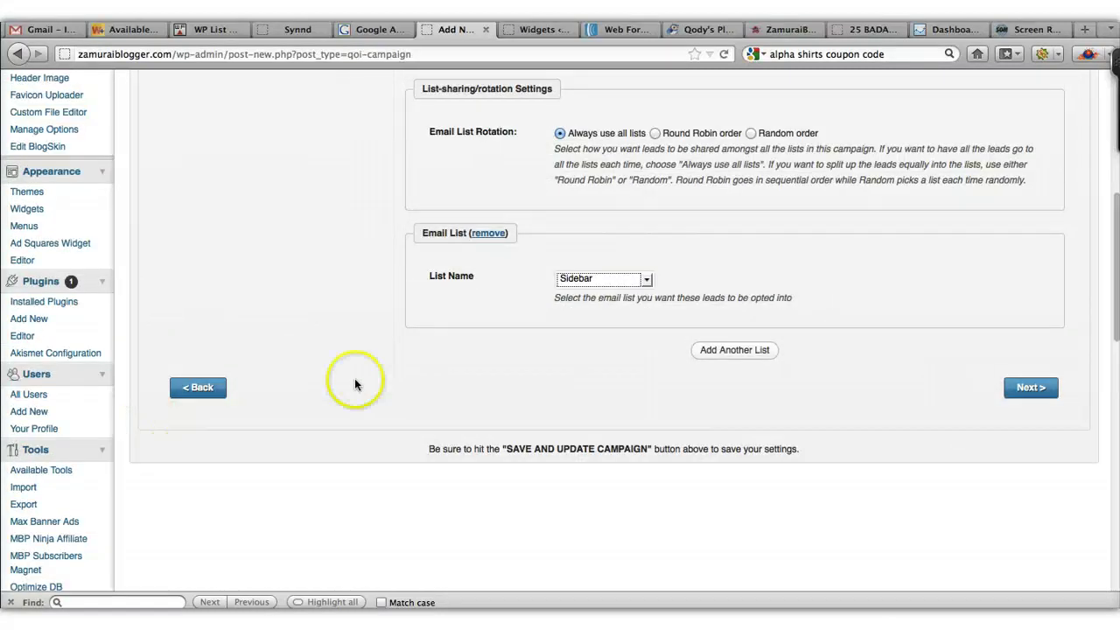
left_click(1038, 392)
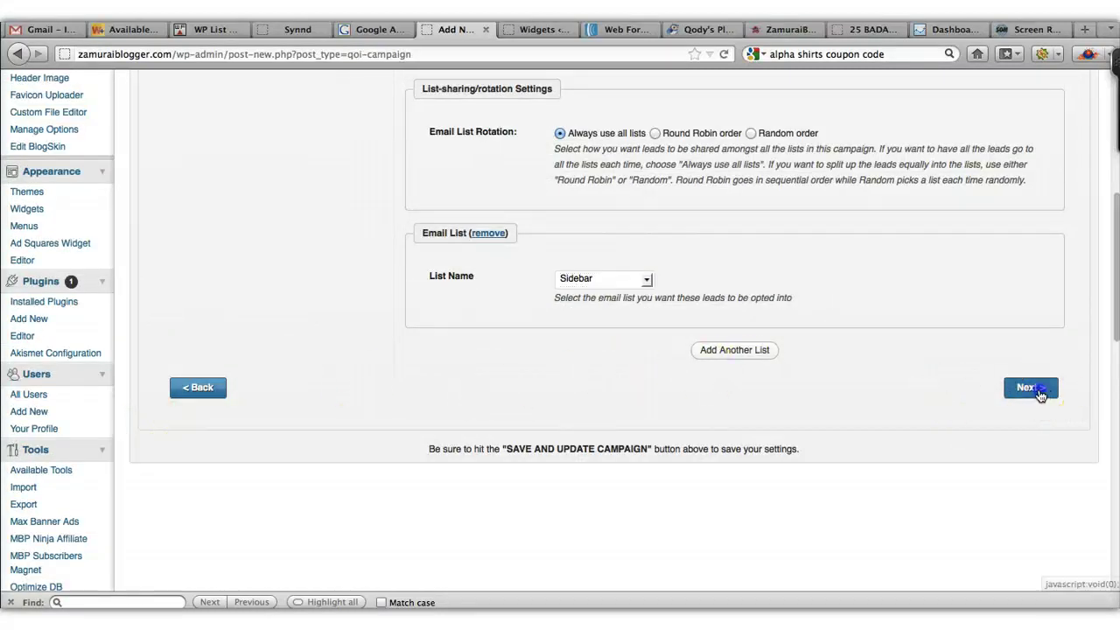
Step: Select the campaign's Javascript embed code and save the campaign
scroll(850, 368, "up", 3)
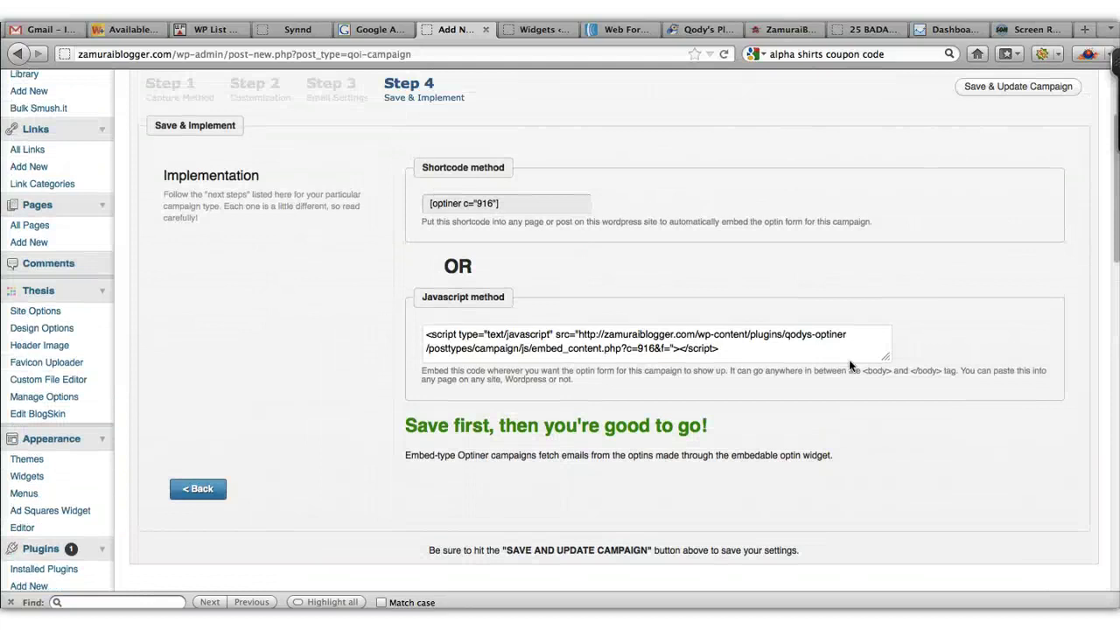
left_click(599, 343)
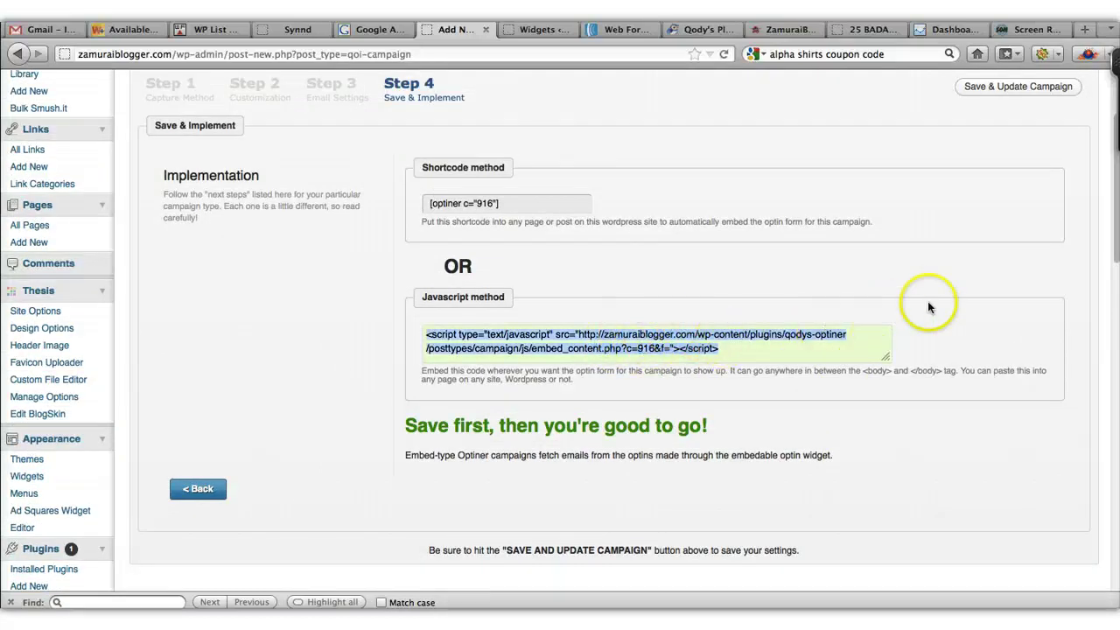
scroll(927, 301, "up", 2)
scroll(977, 277, "down", 2)
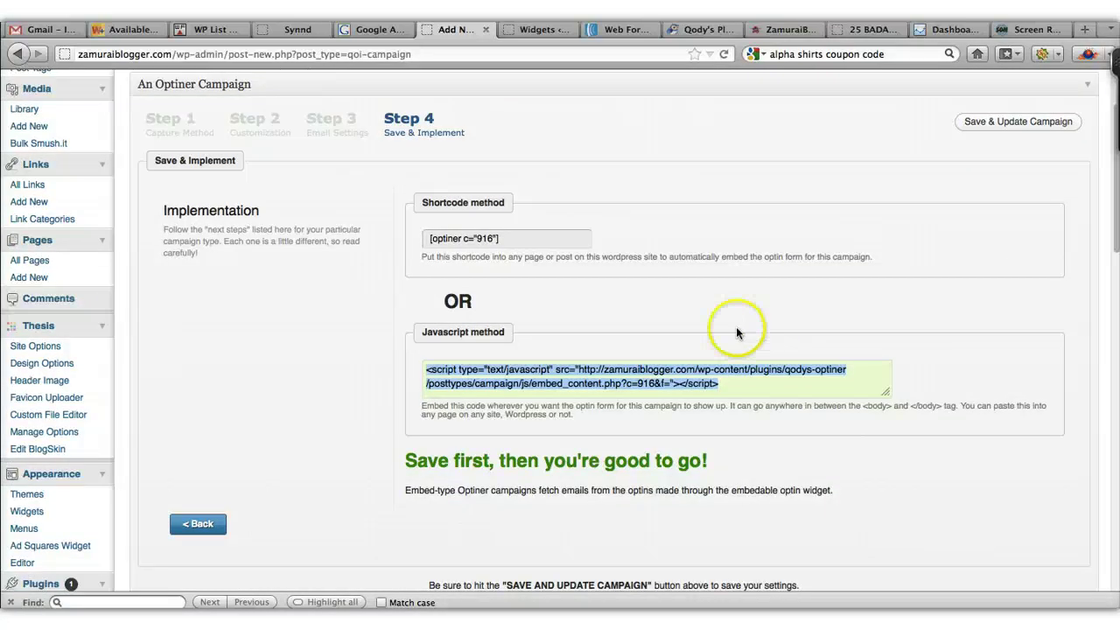
left_click(1008, 128)
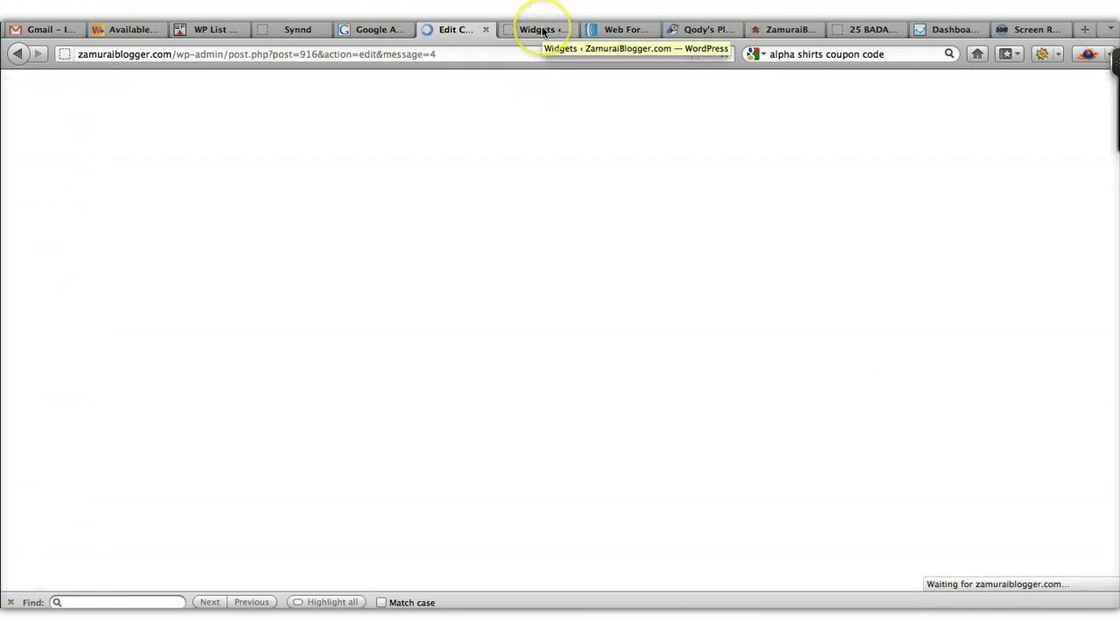
Step: Save the Sidebar 1 Text widget containing the Optiner embed script and switch to the live blog
left_click(543, 30)
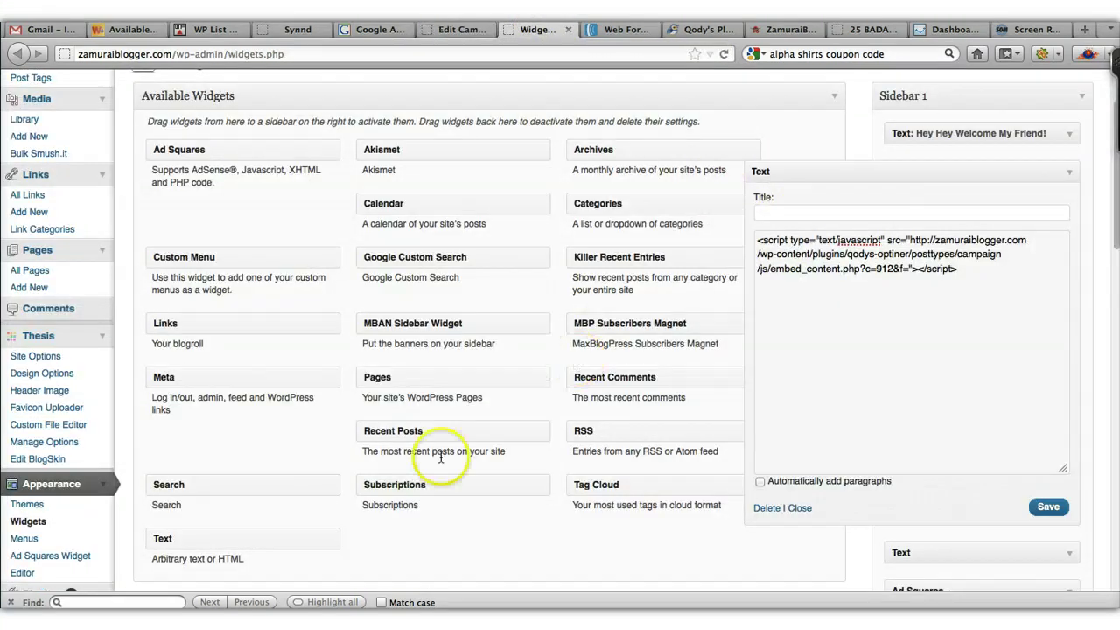
left_click_drag(358, 493, 216, 532)
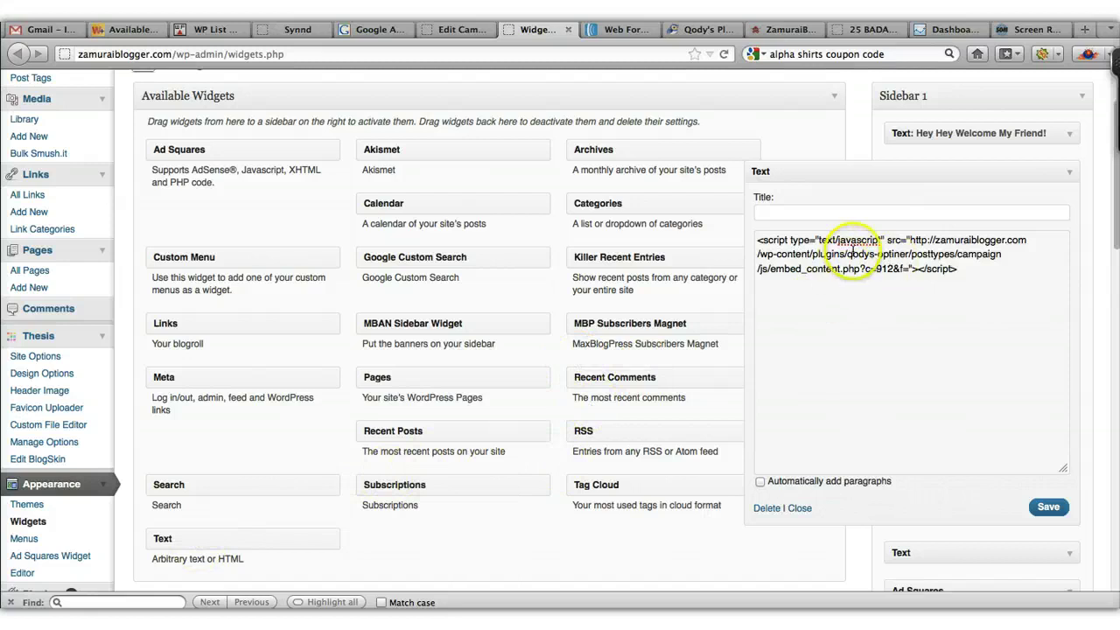
left_click(1046, 512)
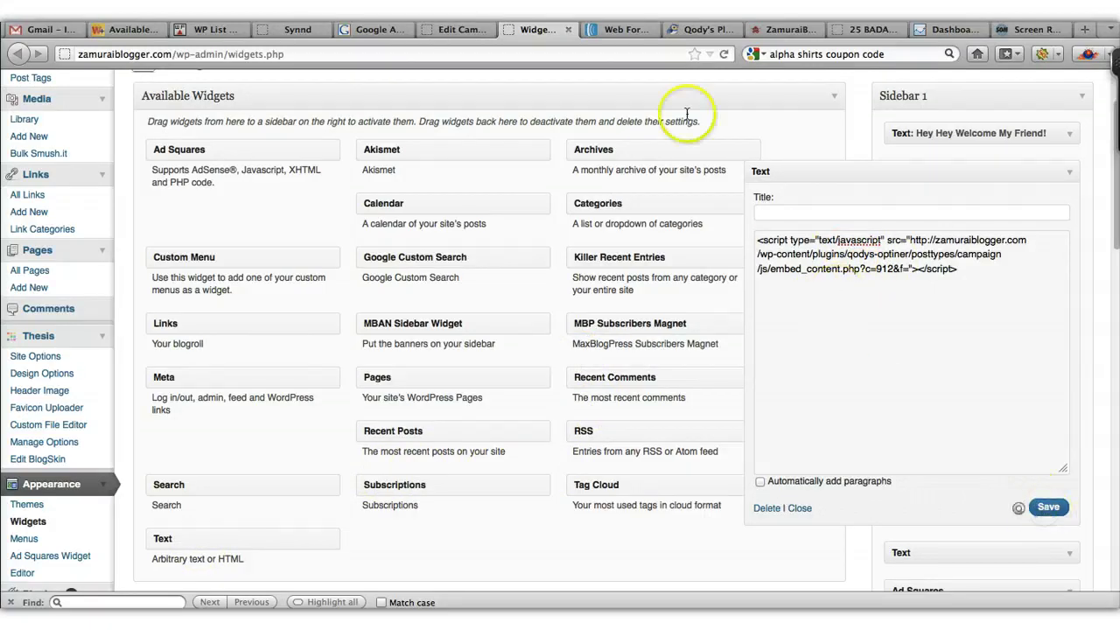
left_click(782, 27)
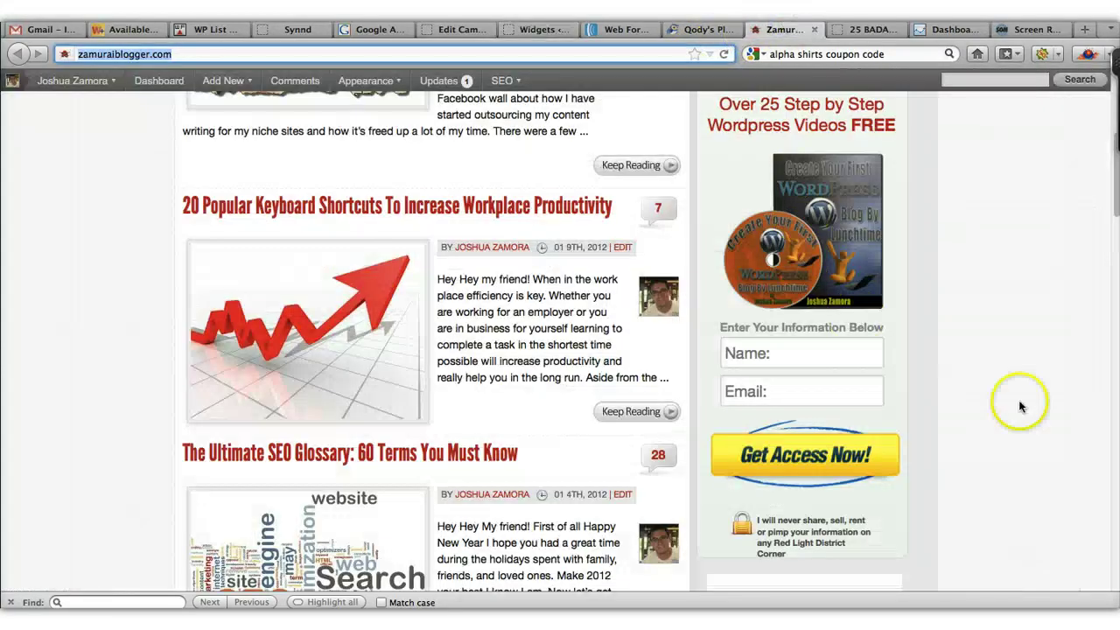
Step: Look over the optin form with its name and email fields in the blog's sidebar
scroll(1021, 400, "up", 1)
scroll(1038, 325, "down", 1)
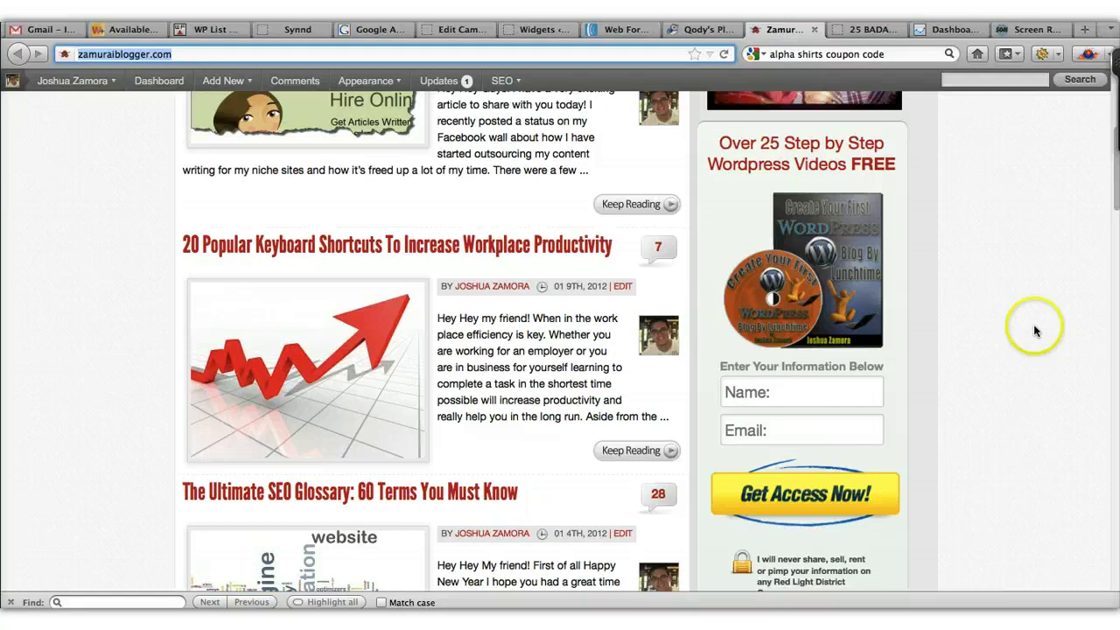
scroll(1013, 318, "up", 2)
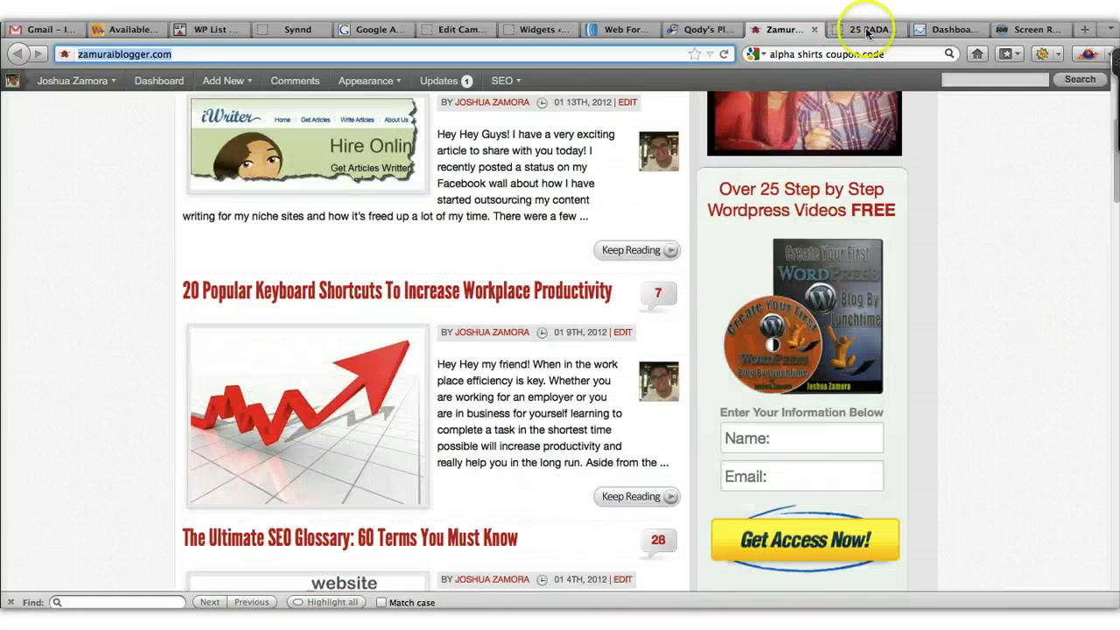
Step: Switch to the WP List Optinator sales thread on Warrior Forum, find its purchase offer and reload the page to refresh the price
left_click(219, 32)
scroll(399, 273, "up", 5)
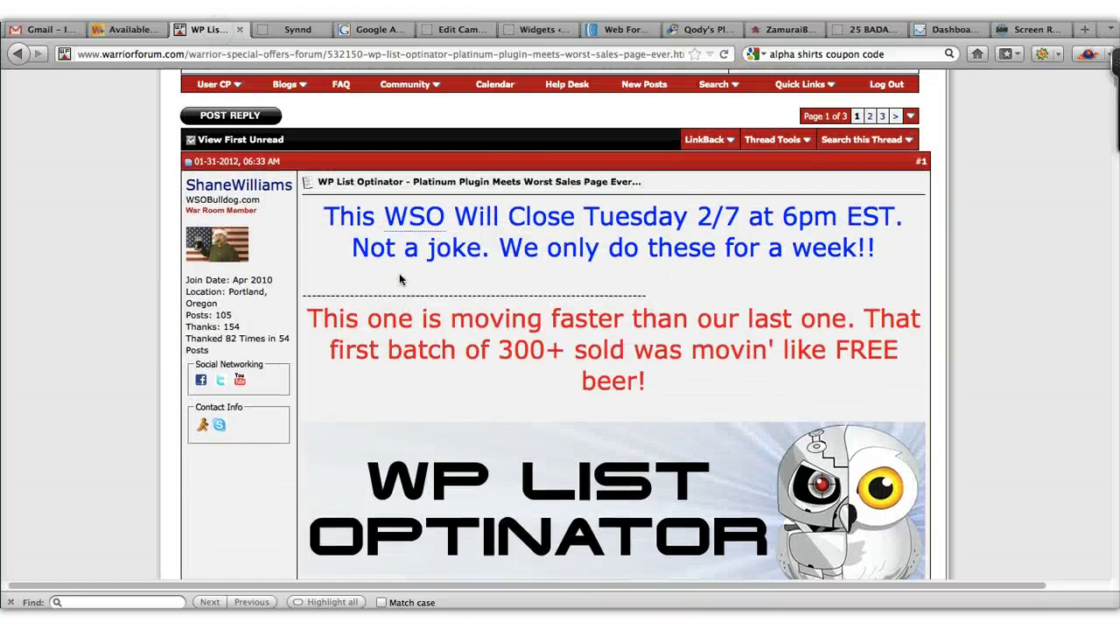
scroll(399, 278, "down", 10)
left_click(431, 277)
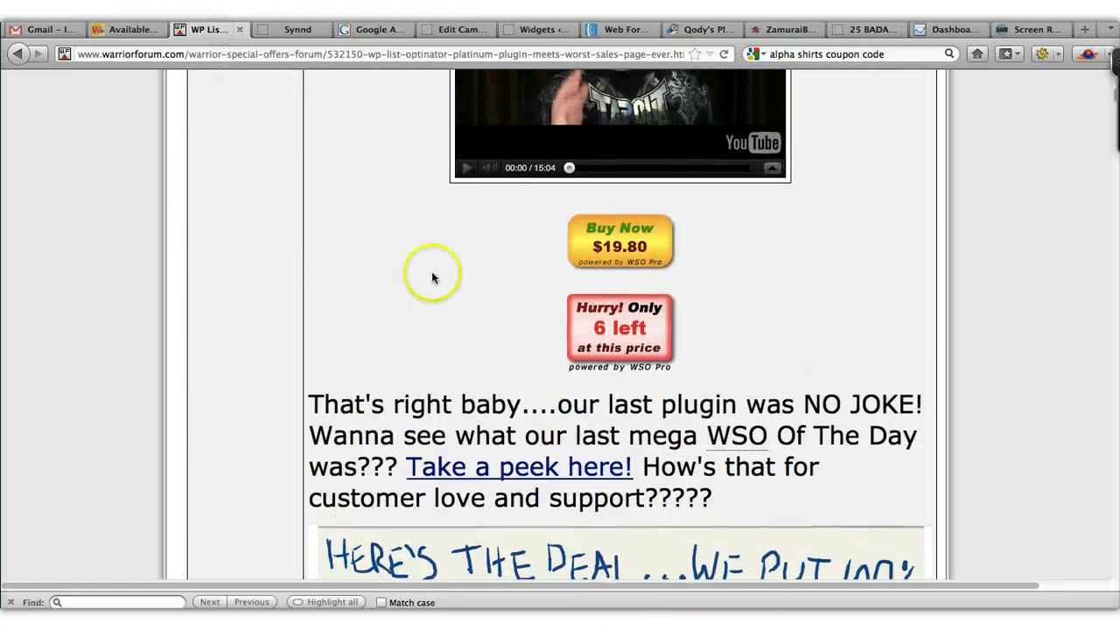
left_click(725, 55)
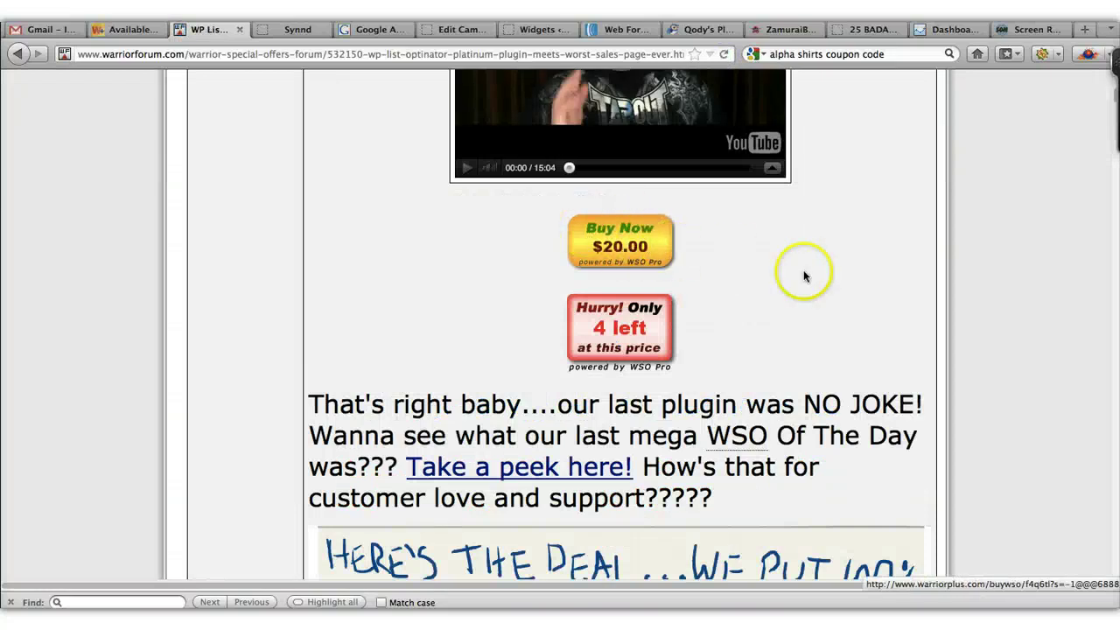
Step: Review the WP List Optinator thread's closing notice, breakdown video and purchase offer
scroll(861, 282, "up", 3)
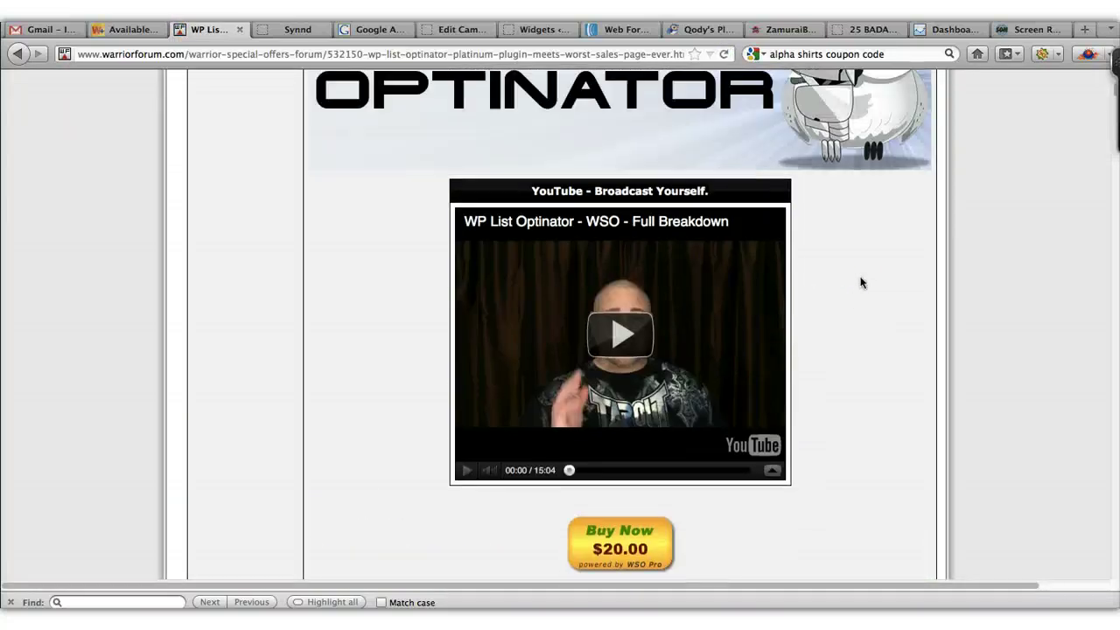
scroll(861, 281, "up", 8)
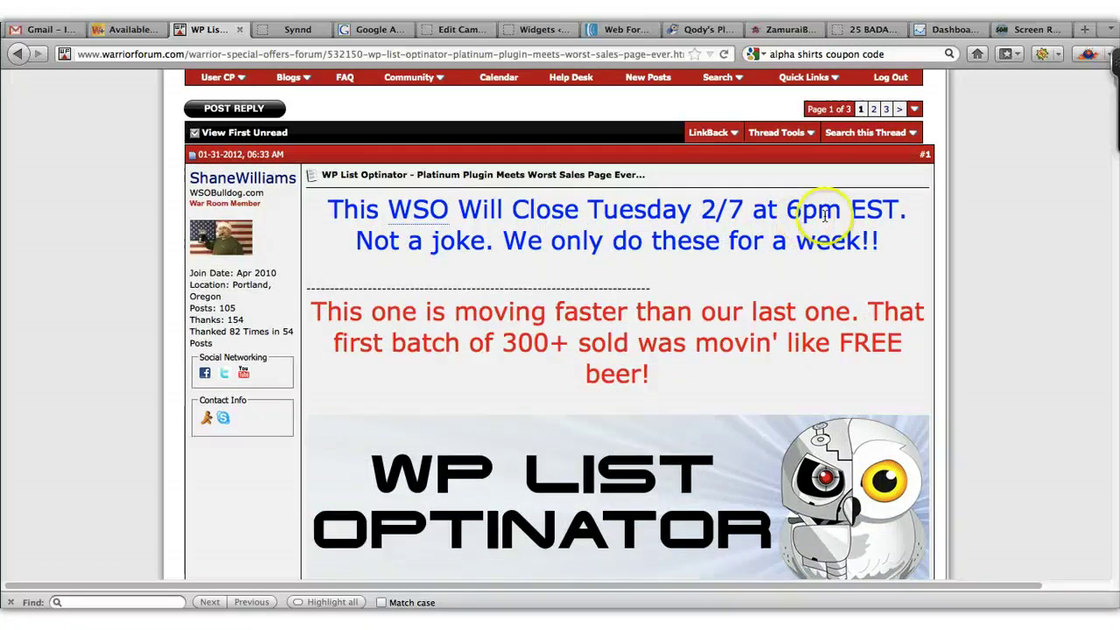
scroll(926, 278, "down", 5)
scroll(926, 279, "down", 7)
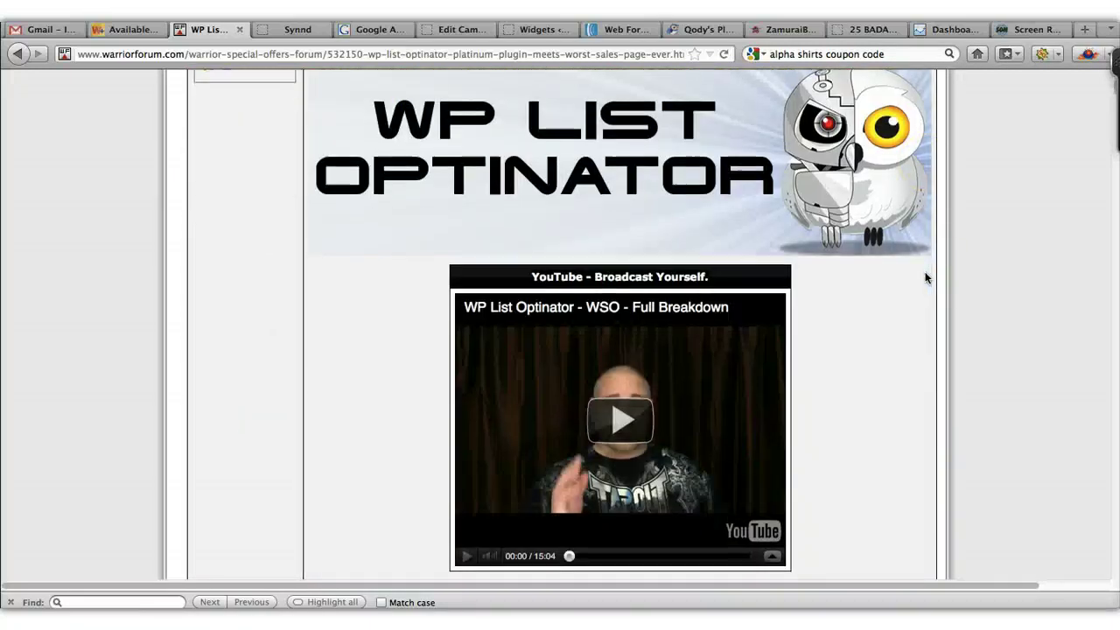
scroll(926, 278, "down", 2)
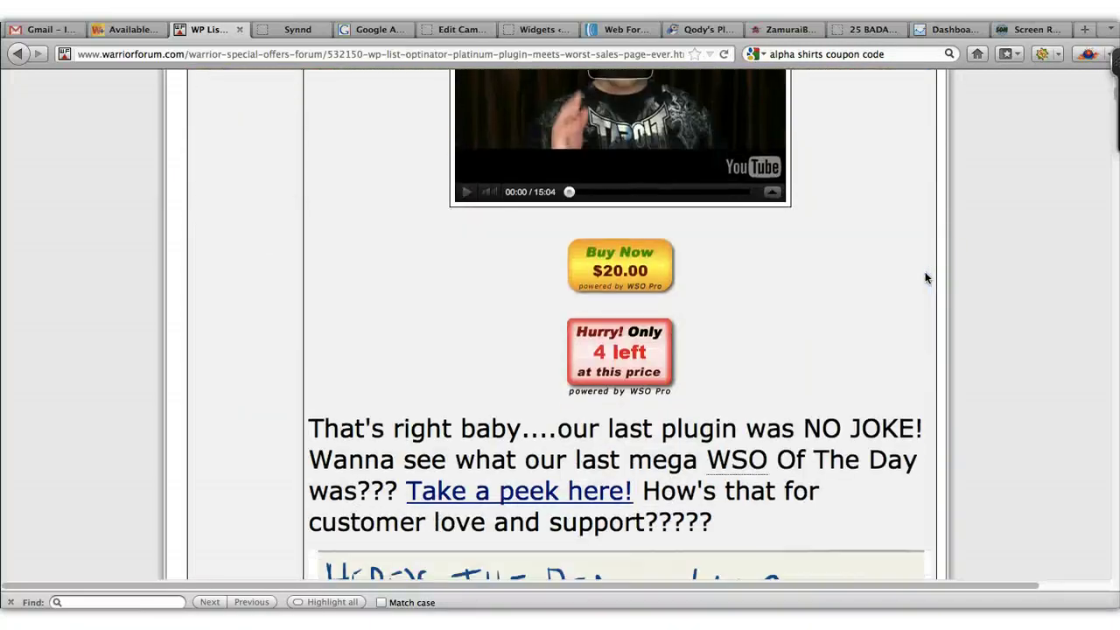
scroll(925, 278, "up", 6)
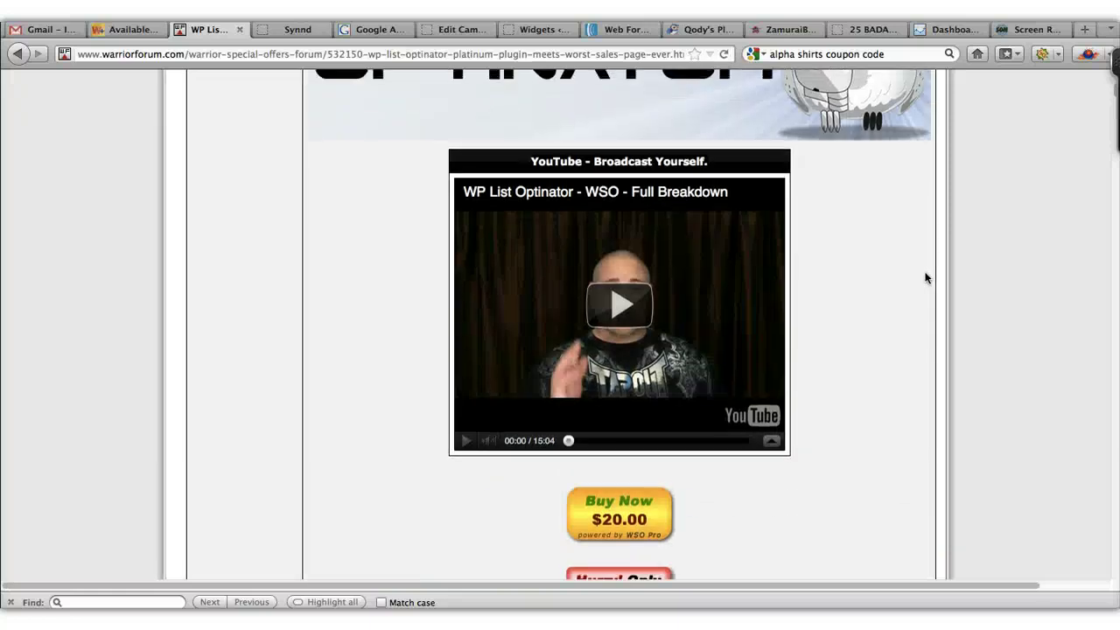
left_click(879, 248)
scroll(918, 305, "down", 3)
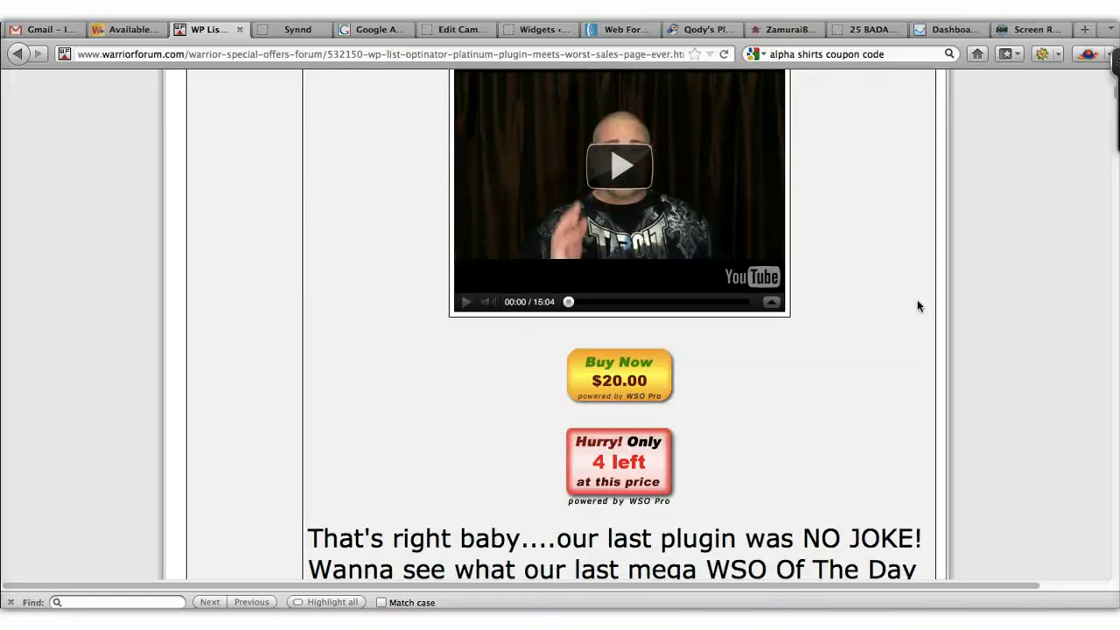
left_click(880, 265)
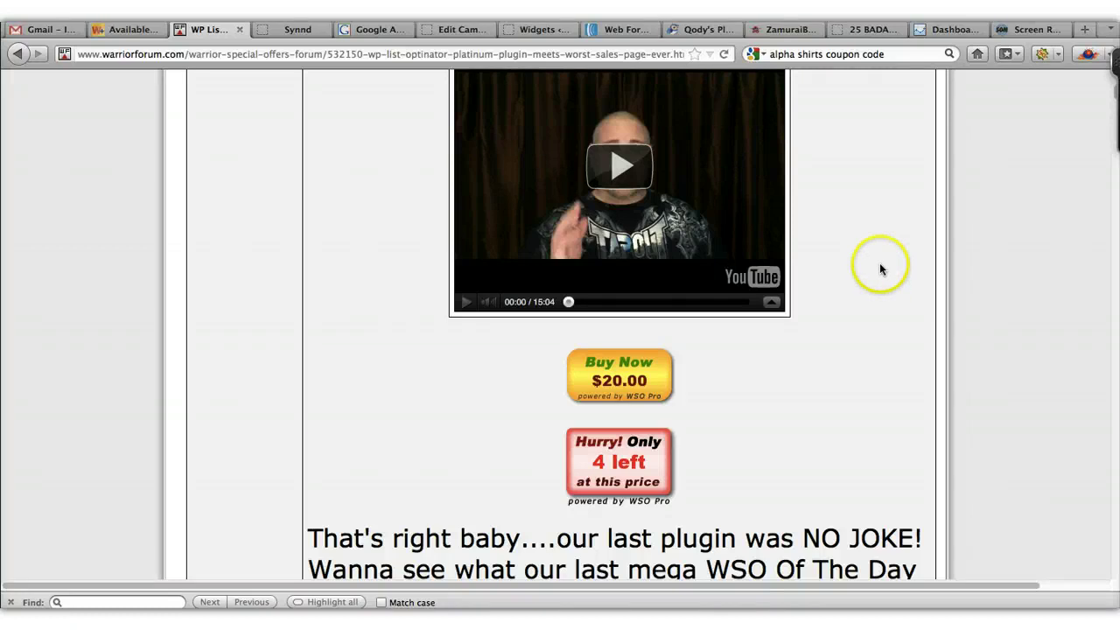
Step: Examine the handwritten sales message below the WP List Optinator offer, recheck the purchase section and return to the thread's beginning
scroll(879, 266, "up", 3)
scroll(880, 265, "down", 9)
scroll(879, 270, "down", 4)
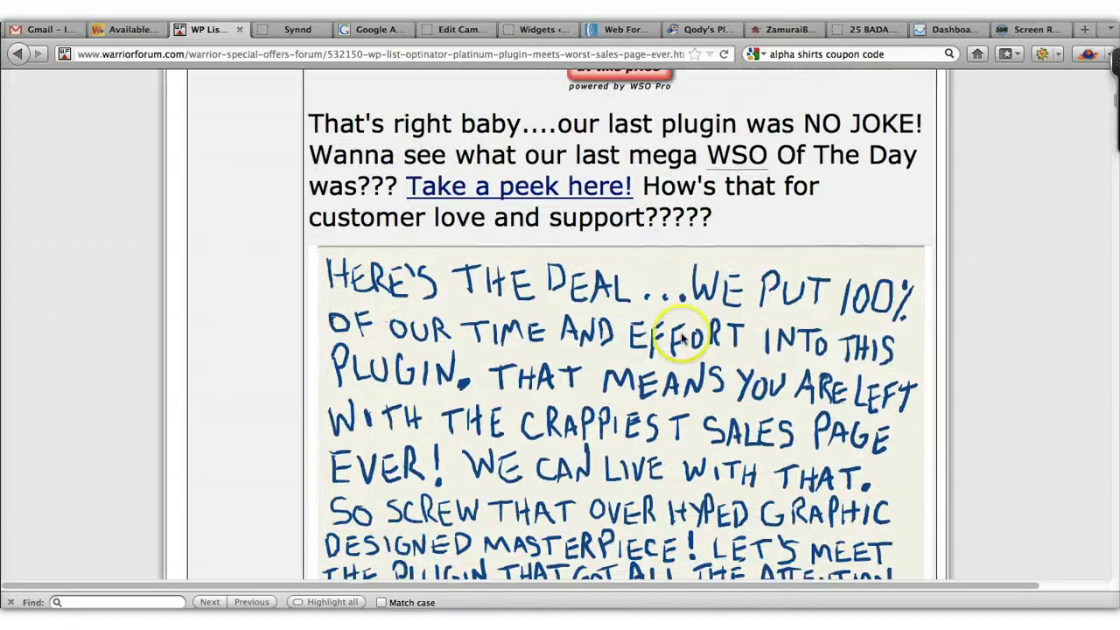
scroll(870, 189, "down", 4)
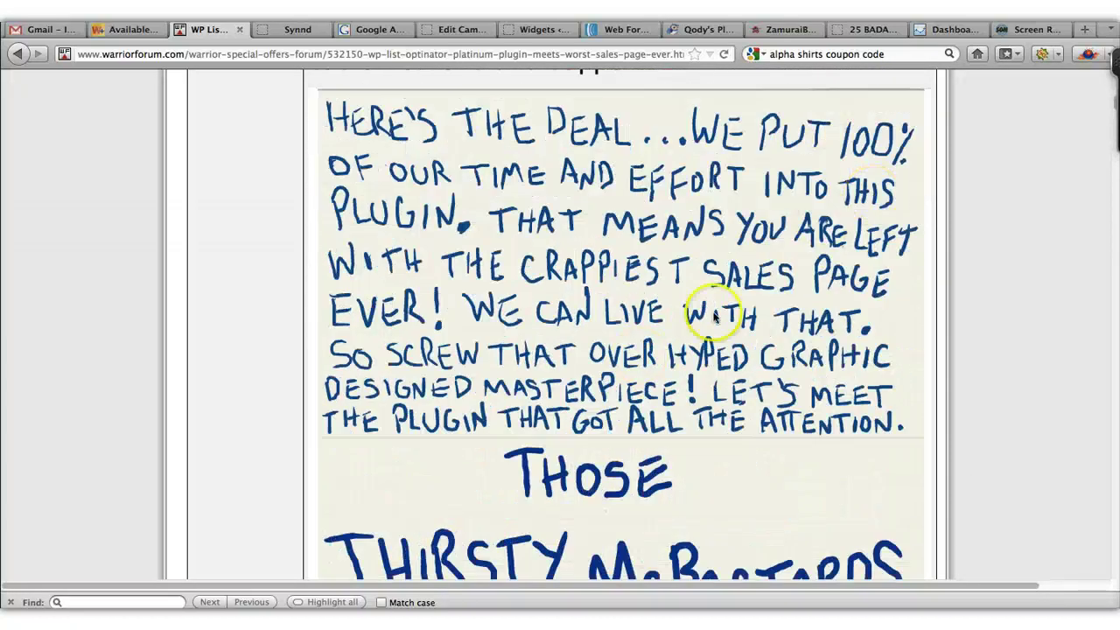
scroll(775, 280, "up", 5)
scroll(778, 293, "up", 5)
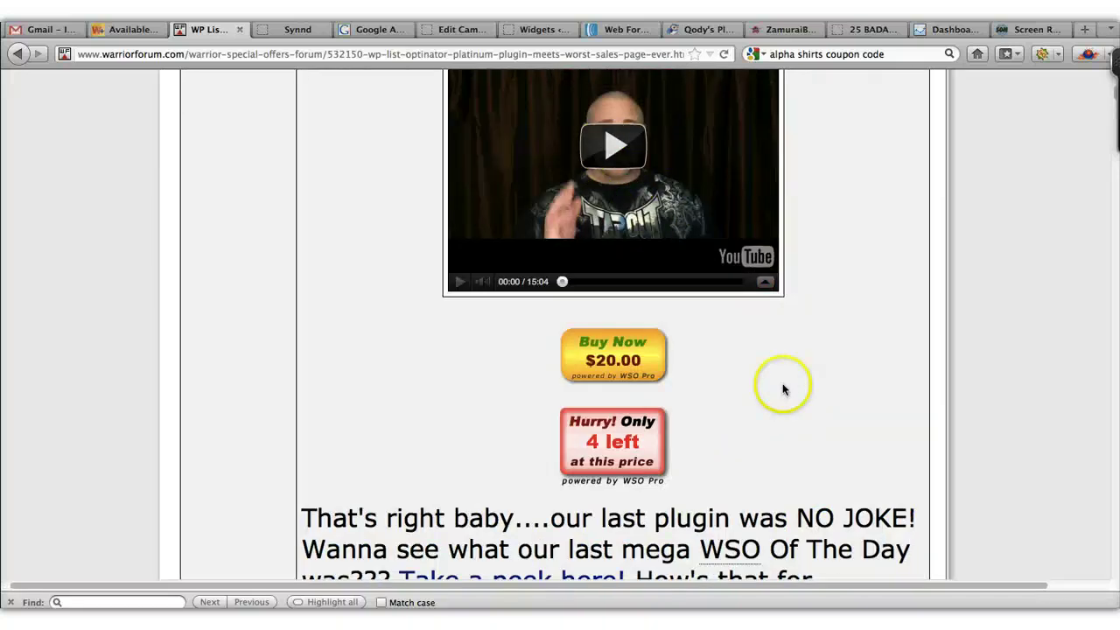
scroll(782, 388, "down", 5)
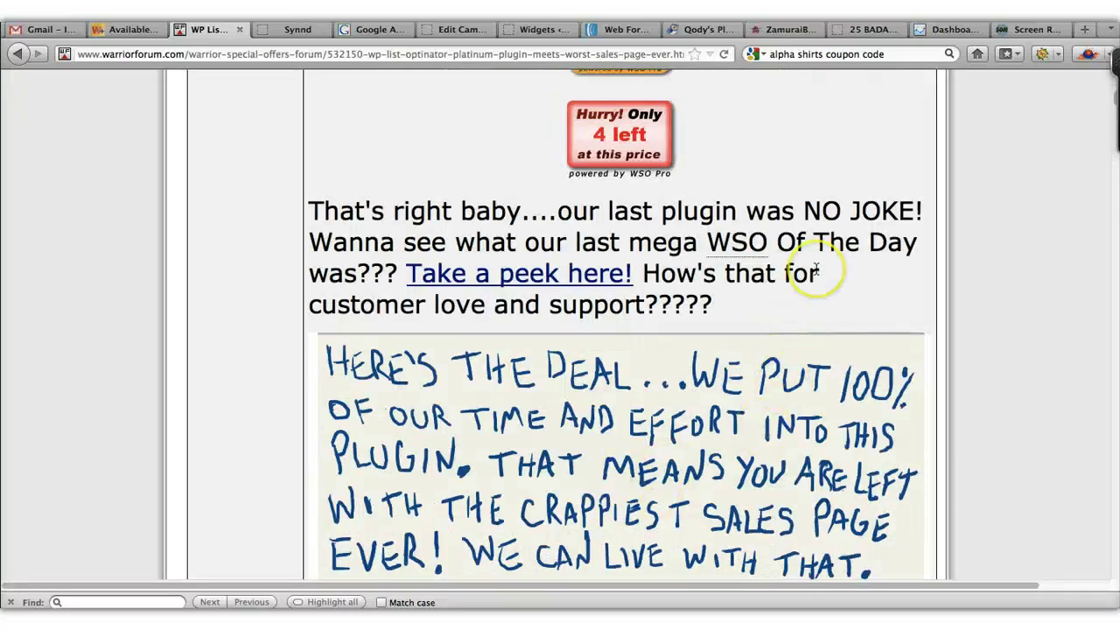
scroll(816, 270, "up", 5)
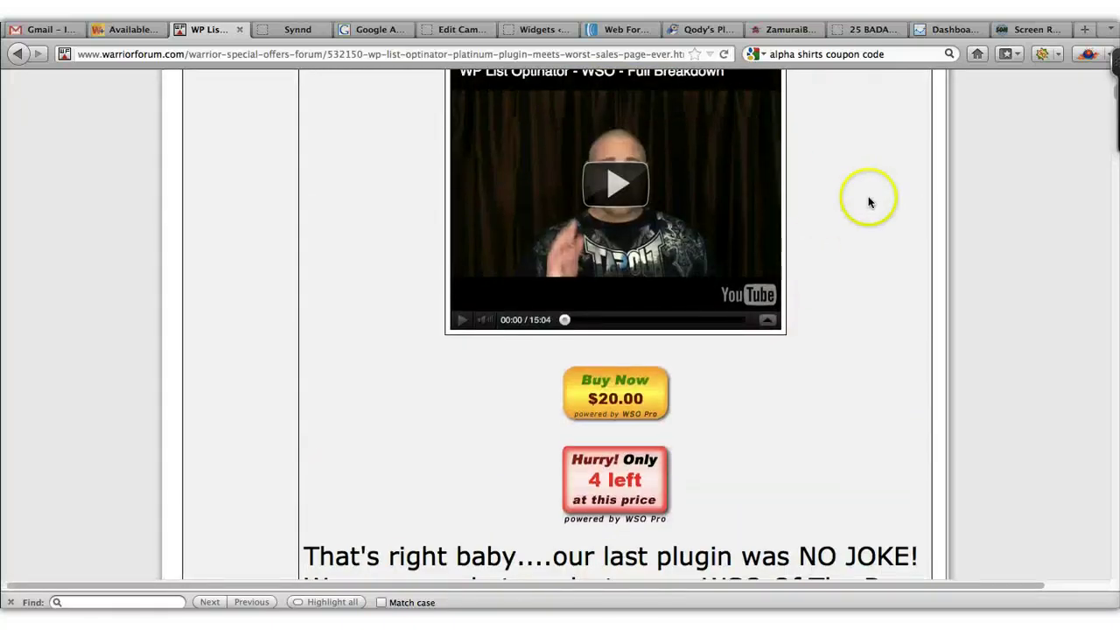
scroll(869, 245, "up", 1)
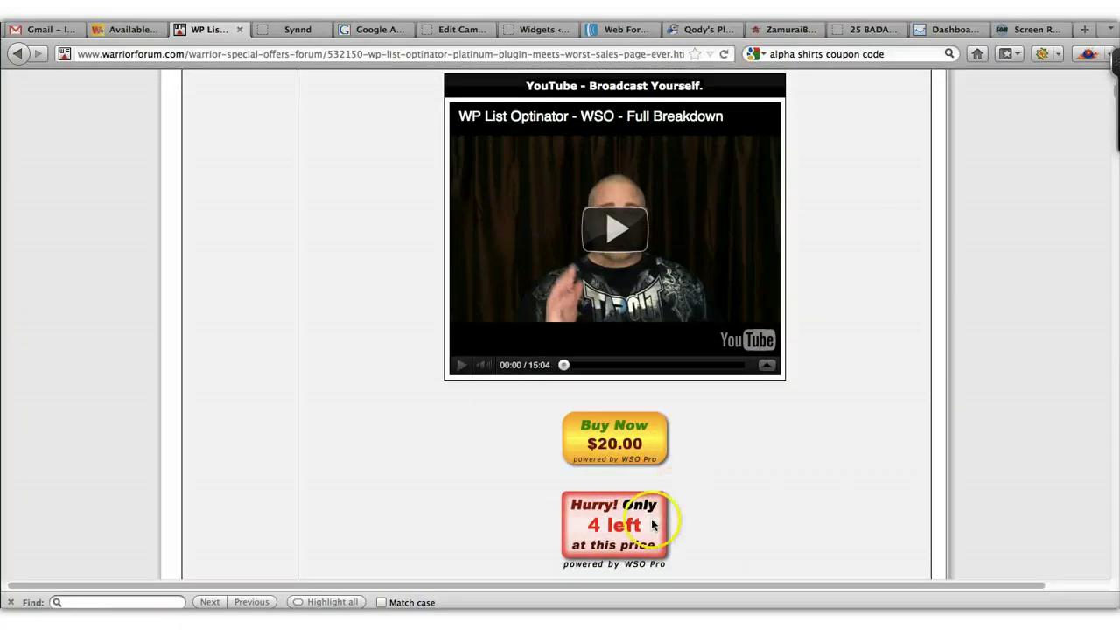
scroll(802, 404, "up", 2)
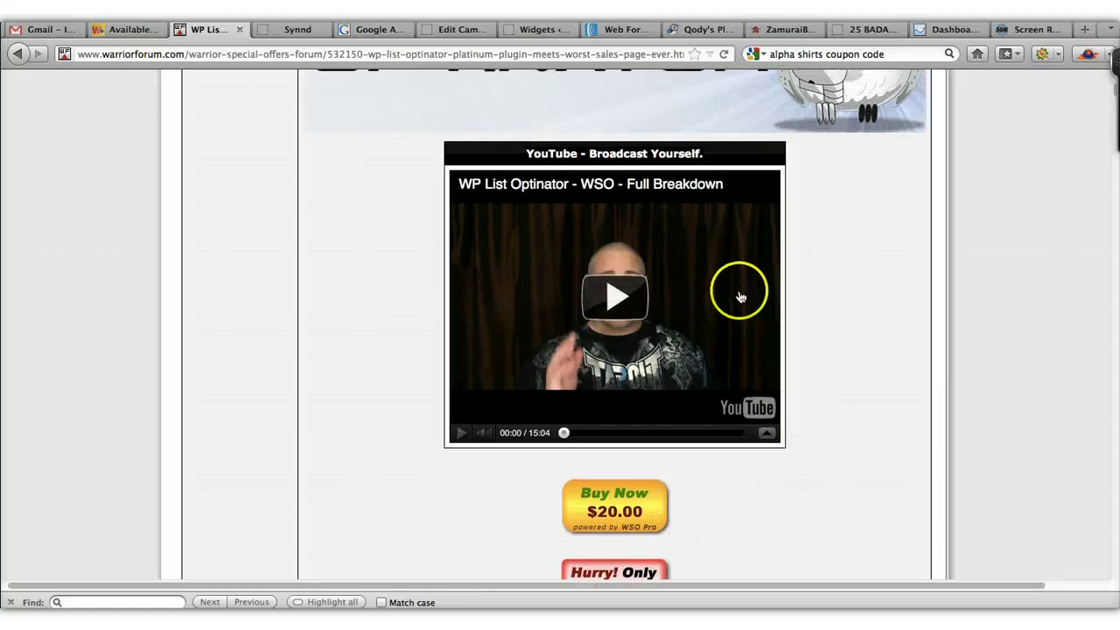
scroll(411, 235, "up", 10)
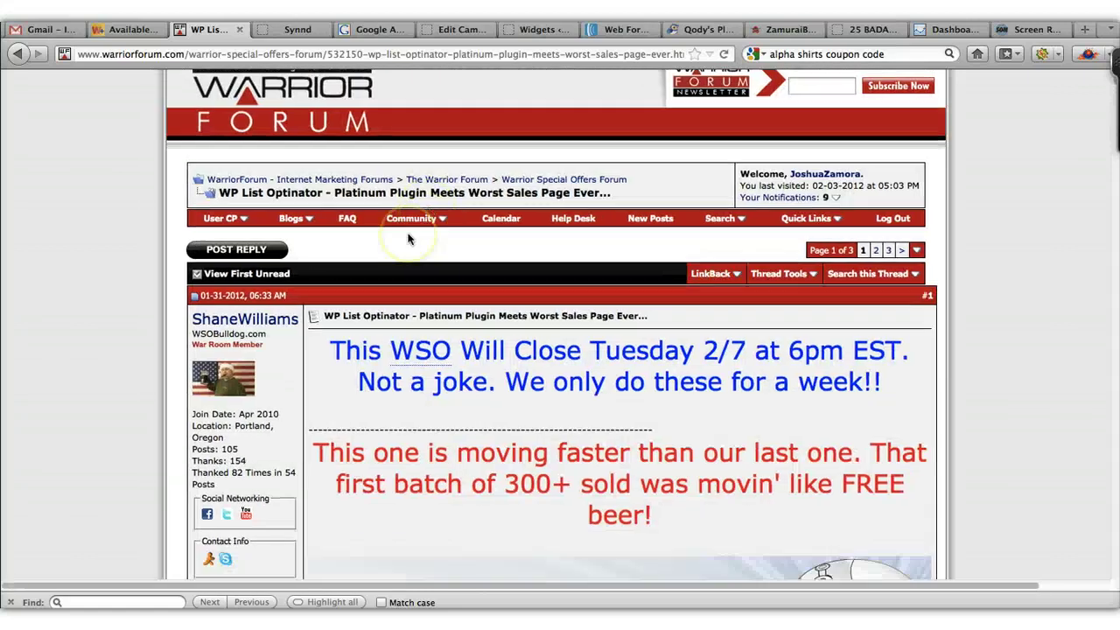